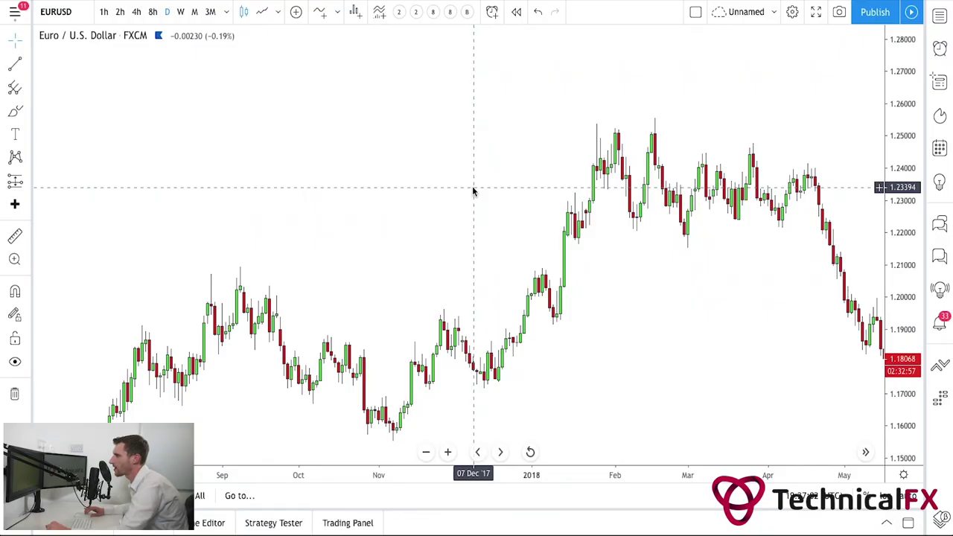
Draw a freehand falling zigzag with two pullbacks in the empty area above the August–October 2017 candles using the Brush.
drag(410, 187, 402, 191)
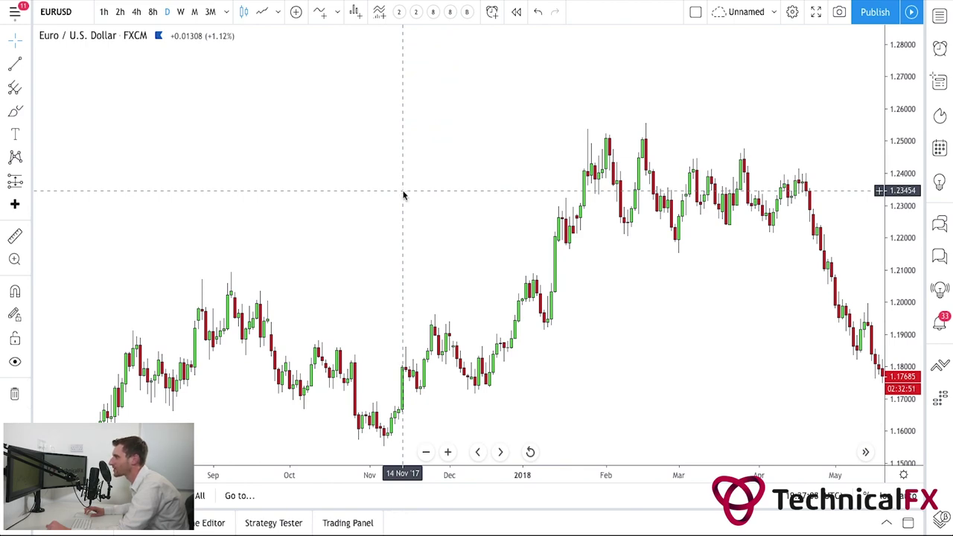
drag(403, 195, 433, 175)
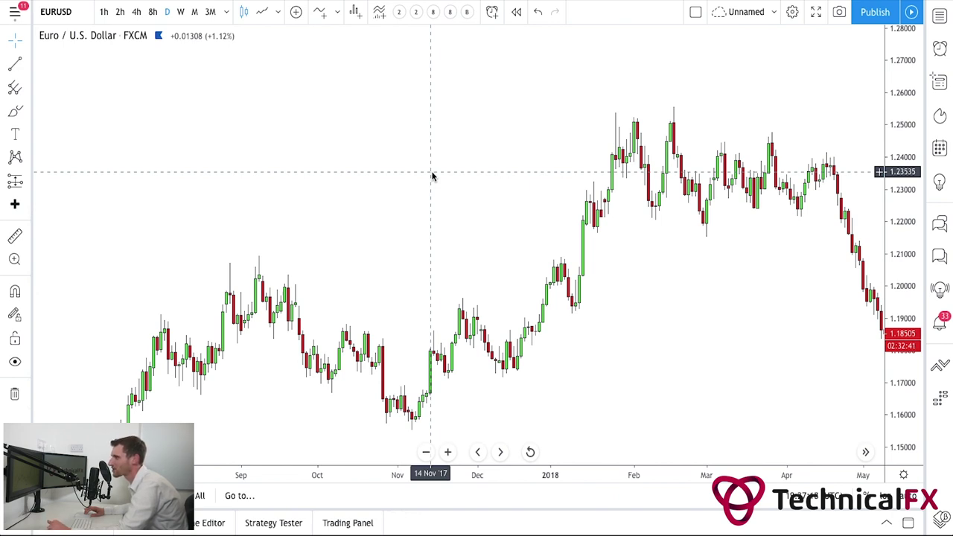
drag(432, 175, 423, 172)
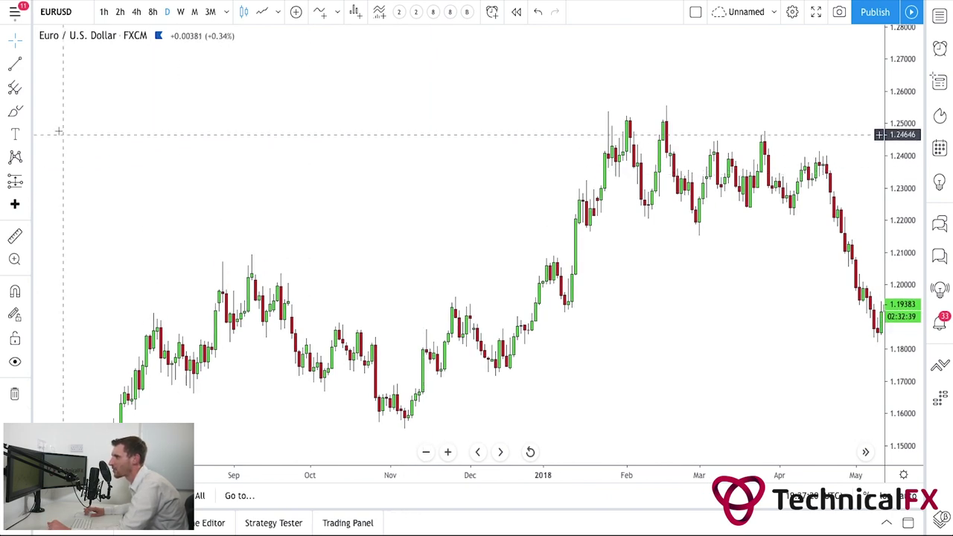
click(16, 112)
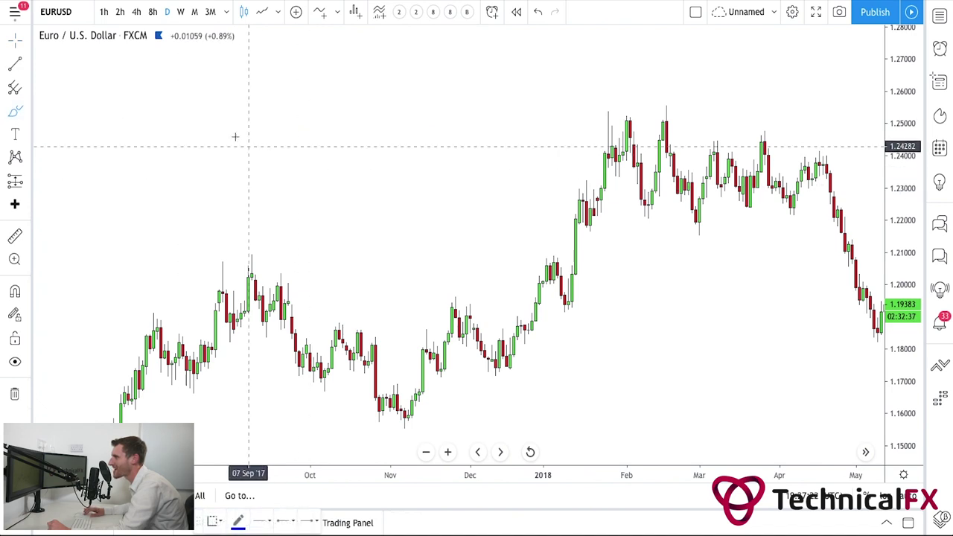
mouse_move(159, 90)
mouse_down()
mouse_move(189, 142)
mouse_move(212, 152)
mouse_move(227, 137)
mouse_move(257, 183)
mouse_move(276, 174)
mouse_move(296, 185)
mouse_move(324, 231)
mouse_up()
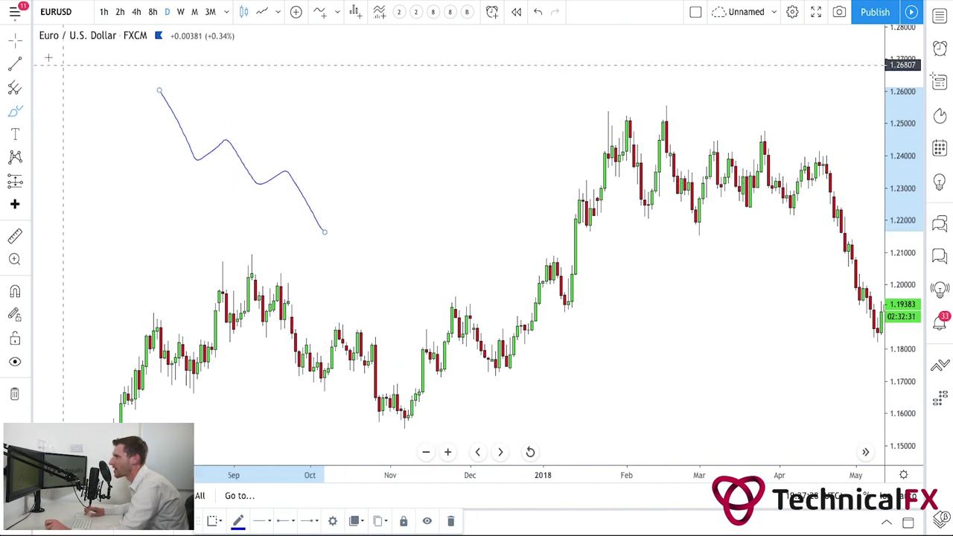
click(14, 43)
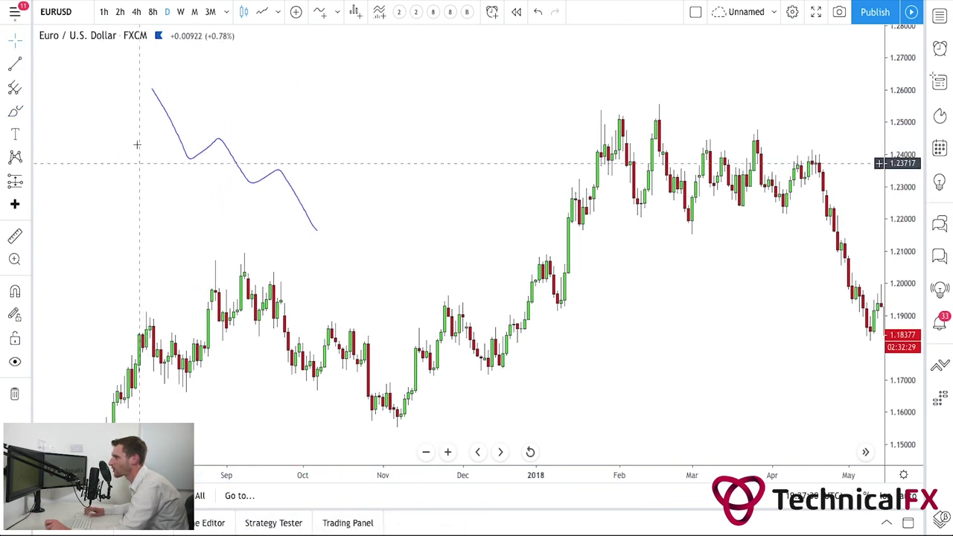
Add the text label "LL" and place it just below the falling zigzag's first low.
click(17, 134)
click(201, 208)
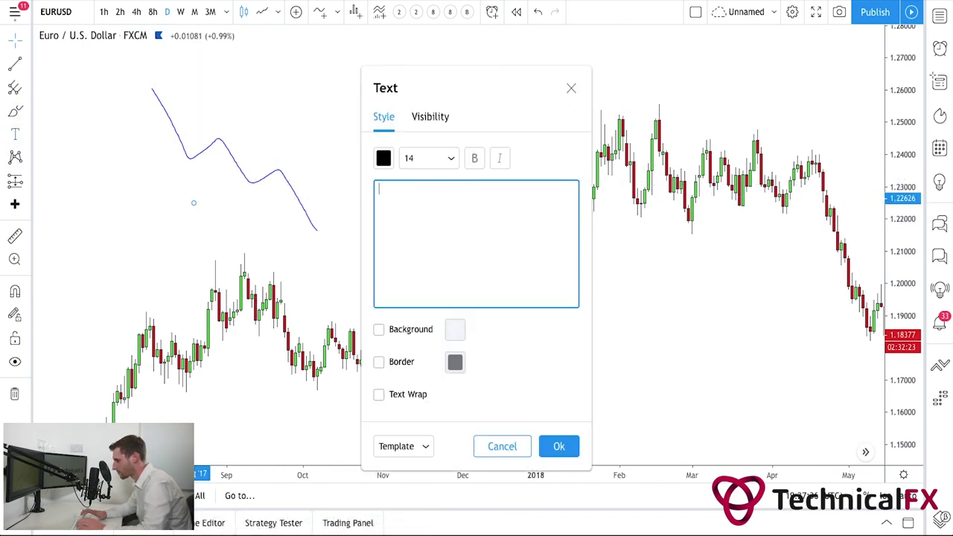
click(563, 448)
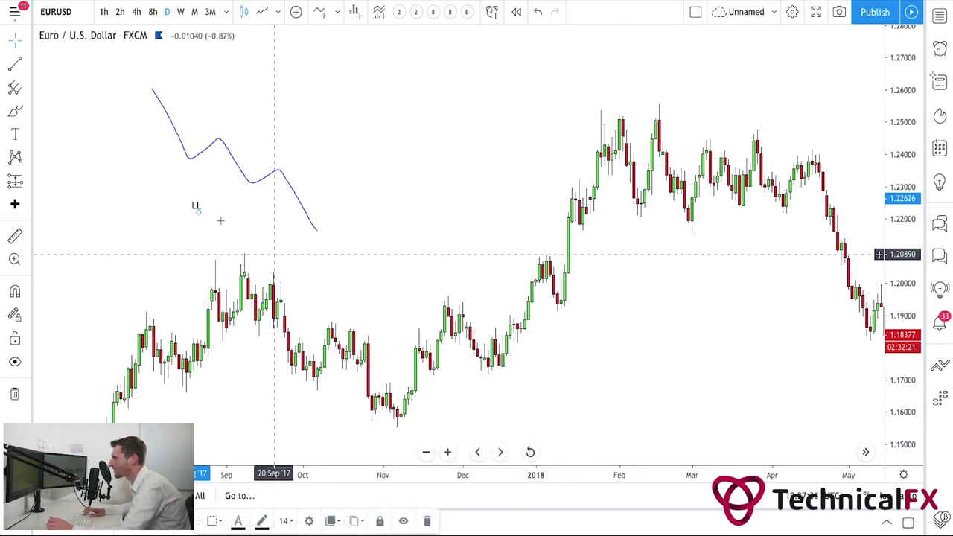
drag(196, 207, 189, 170)
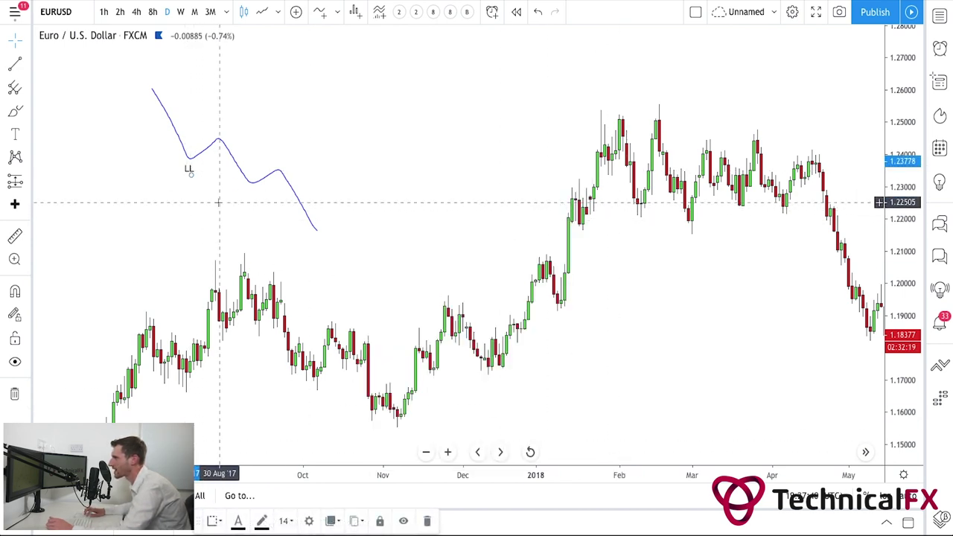
Add the text label "LH" and place it just above the falling zigzag's first pullback peak.
click(14, 134)
click(261, 246)
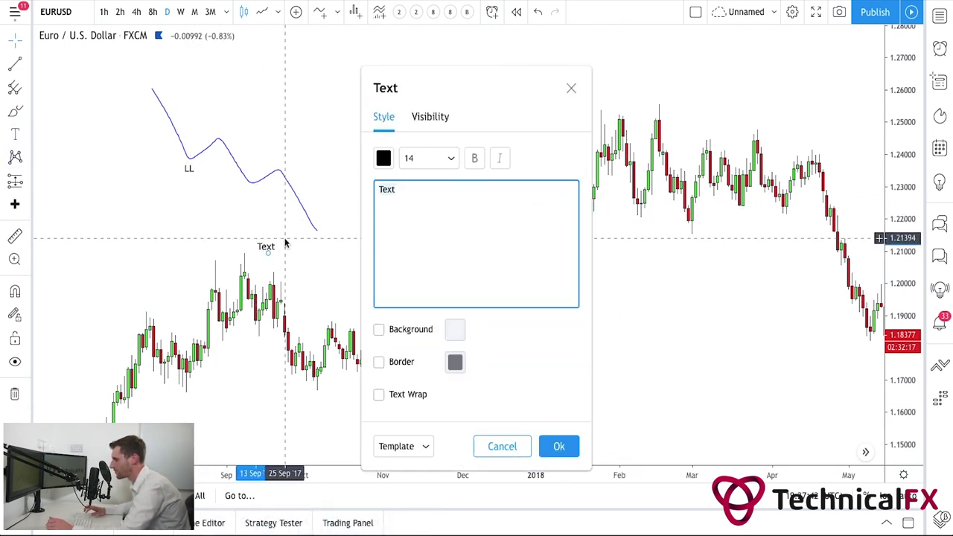
click(543, 445)
drag(269, 249, 218, 132)
click(253, 132)
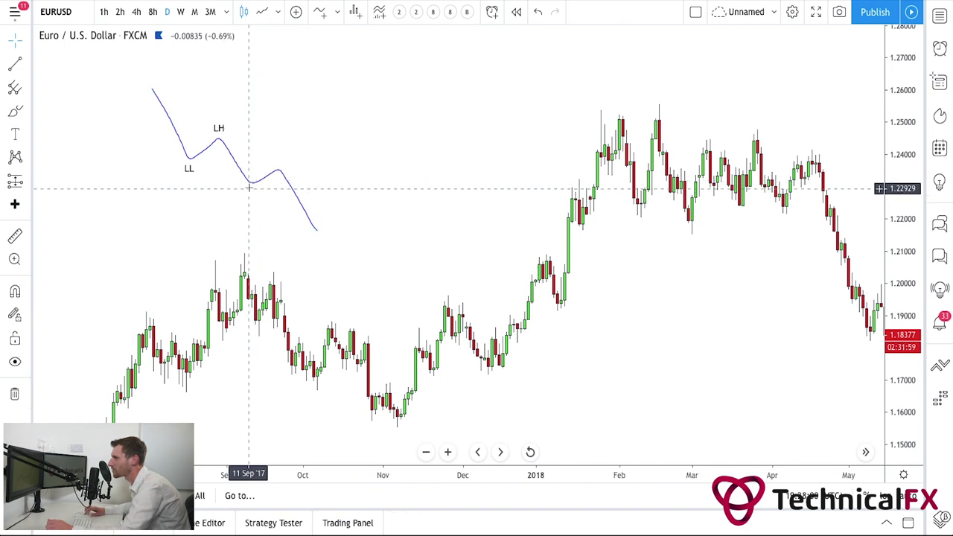
Place a copy of the LL label below the falling zigzag's second low and a copy of the LH label above its second peak.
click(188, 170)
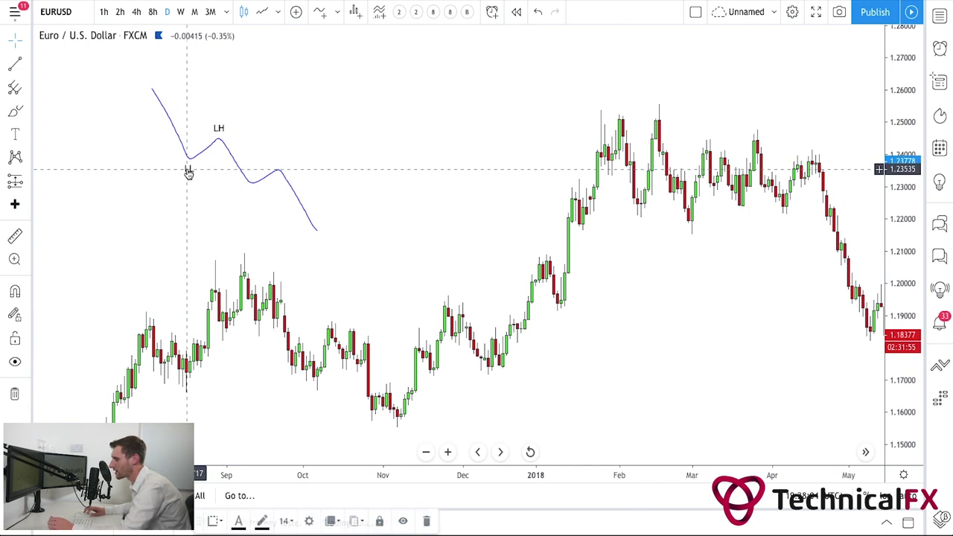
drag(188, 170, 246, 192)
click(274, 218)
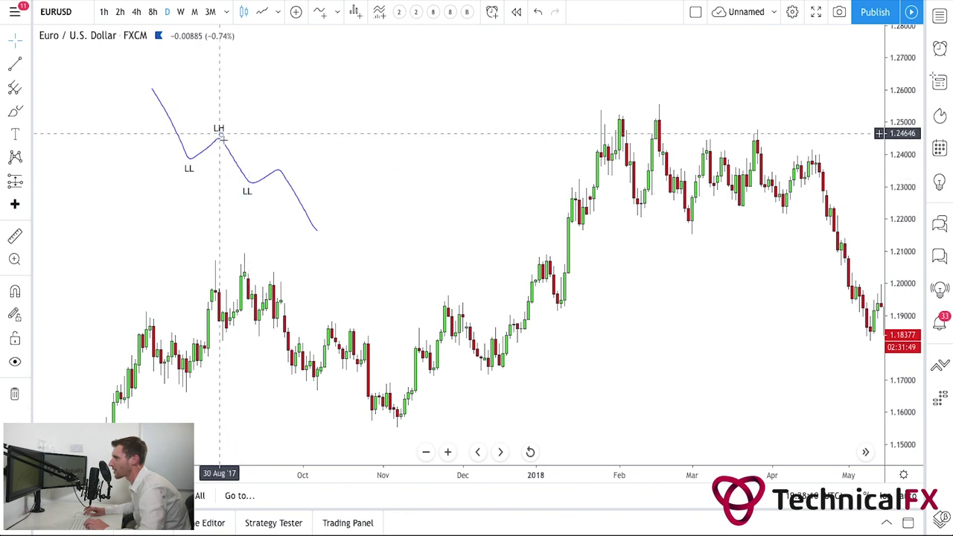
click(269, 181)
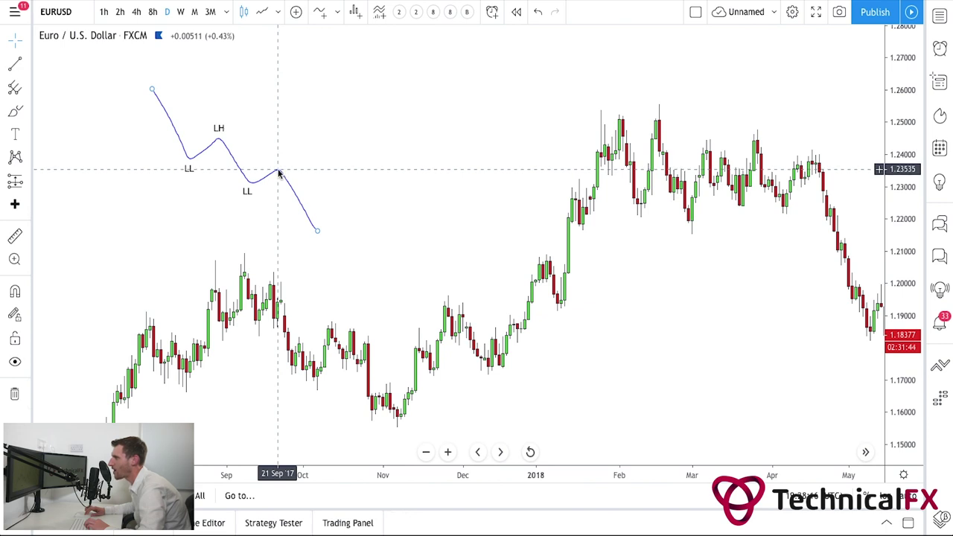
click(218, 129)
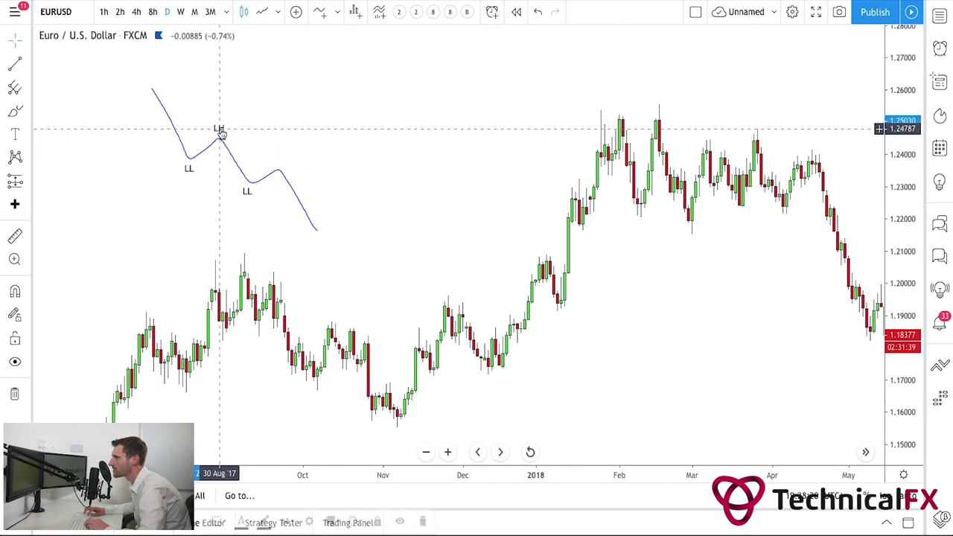
drag(220, 133, 278, 165)
click(320, 179)
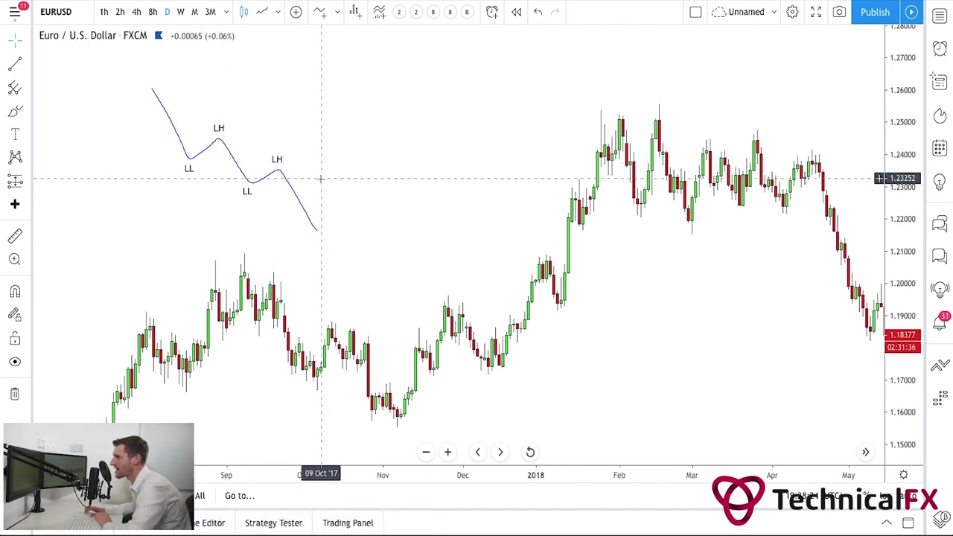
Brush a rising zigzag with two pullbacks beside the falling one and label its first peak "HH".
click(17, 66)
mouse_move(330, 225)
mouse_down()
mouse_move(367, 160)
mouse_move(394, 186)
mouse_move(426, 140)
mouse_move(460, 155)
mouse_move(491, 101)
mouse_up()
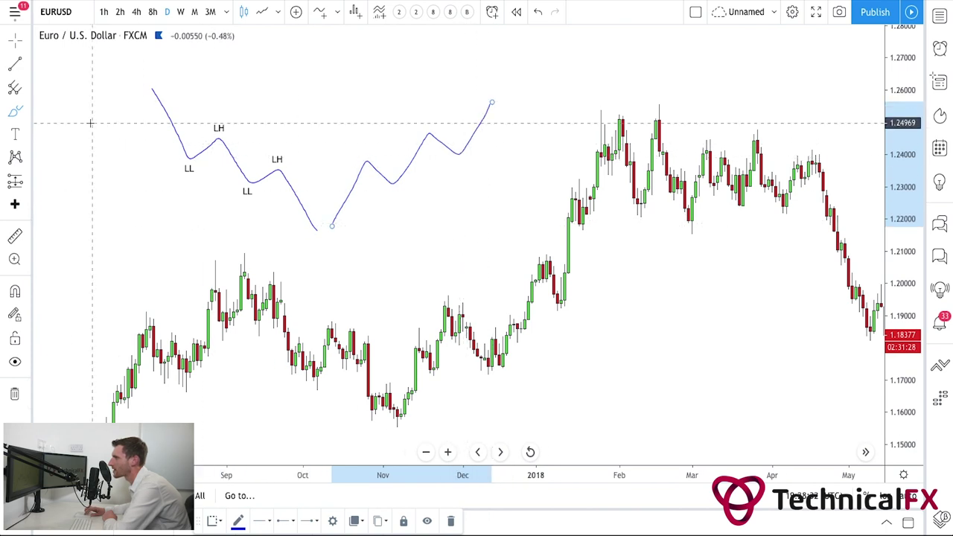
click(17, 134)
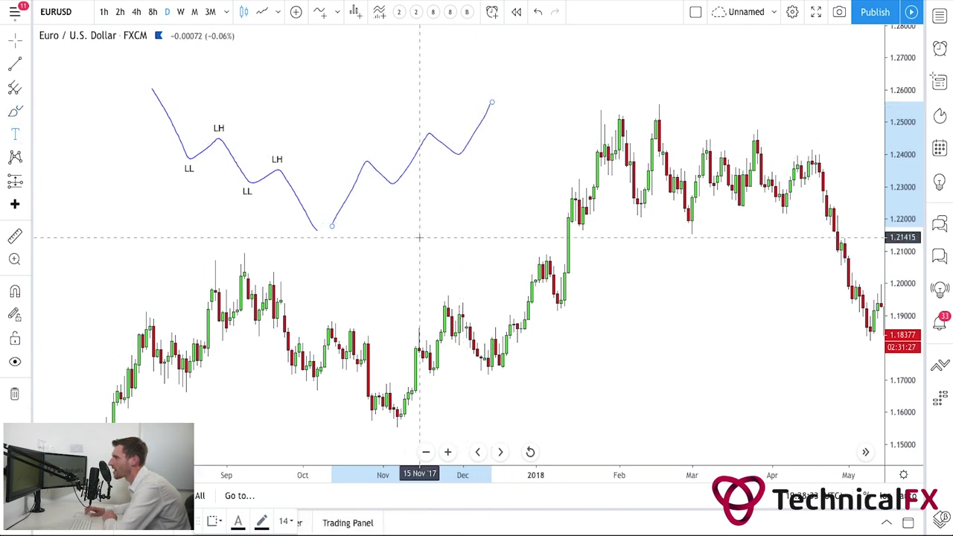
click(362, 146)
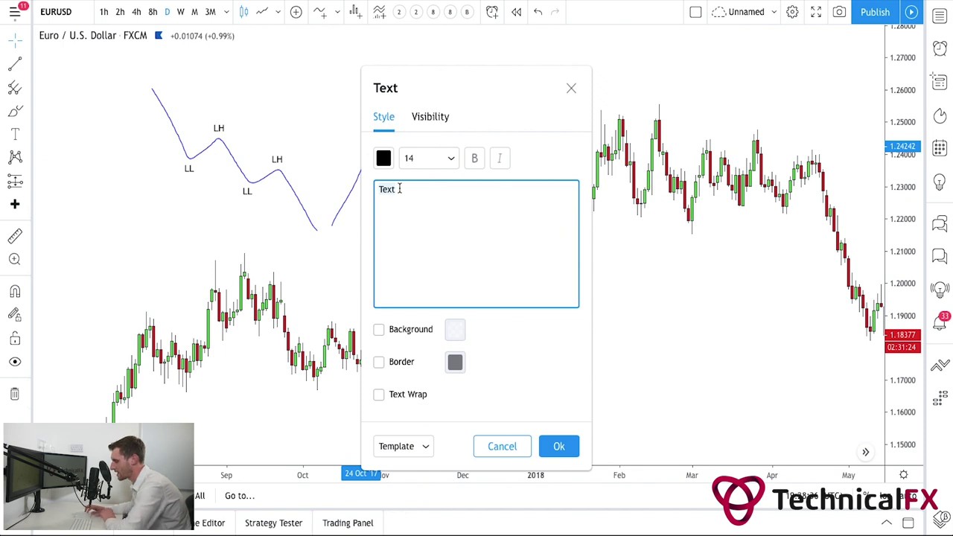
click(557, 446)
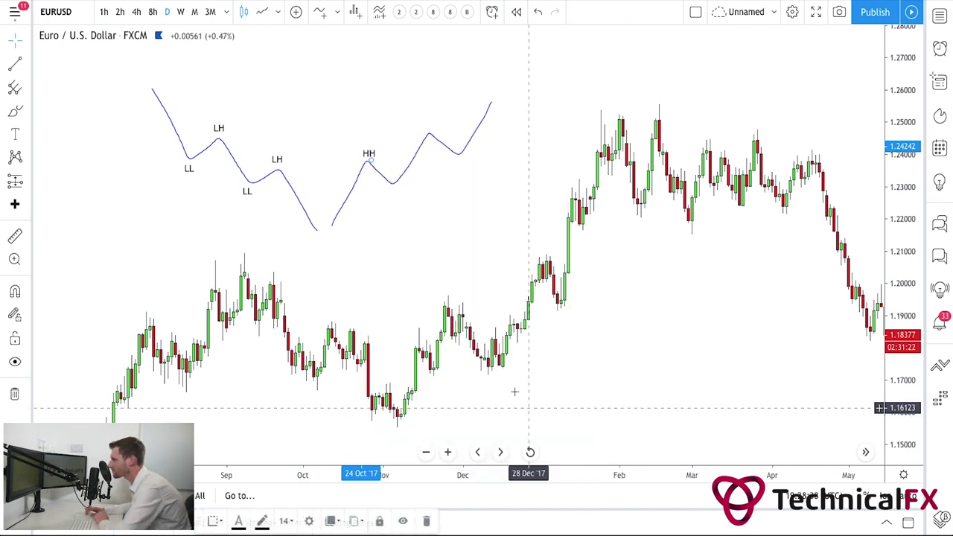
click(374, 152)
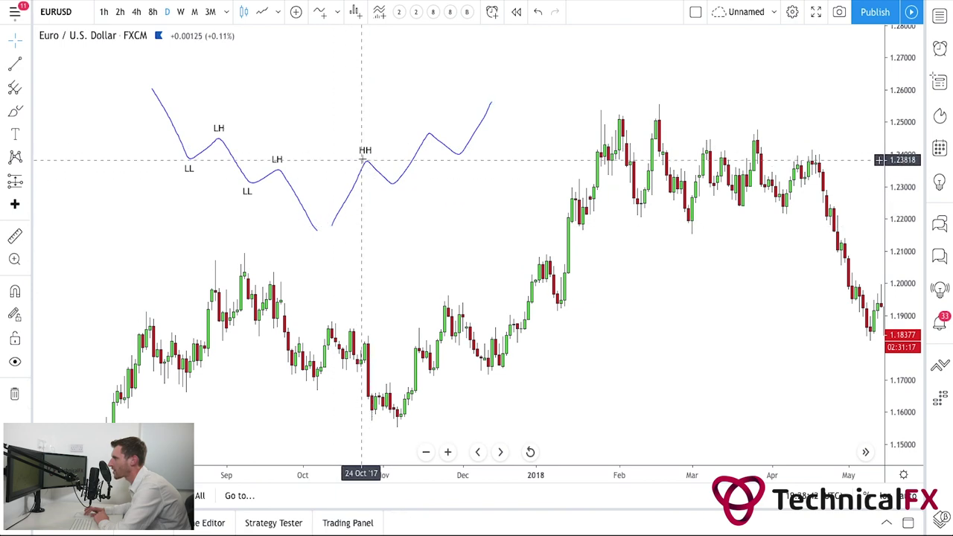
Add the text label "HL" and place it just below the rising zigzag's first pullback low.
click(15, 137)
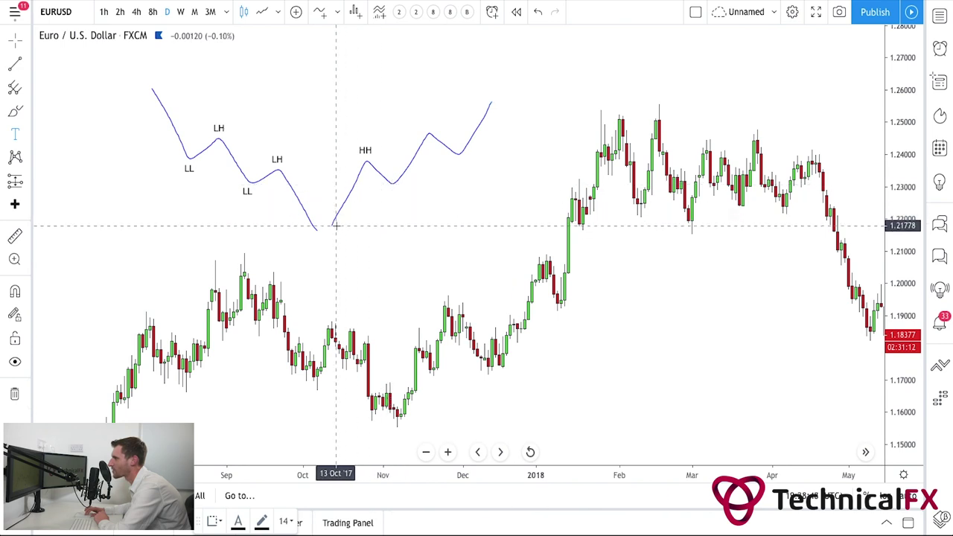
click(390, 193)
text(H)
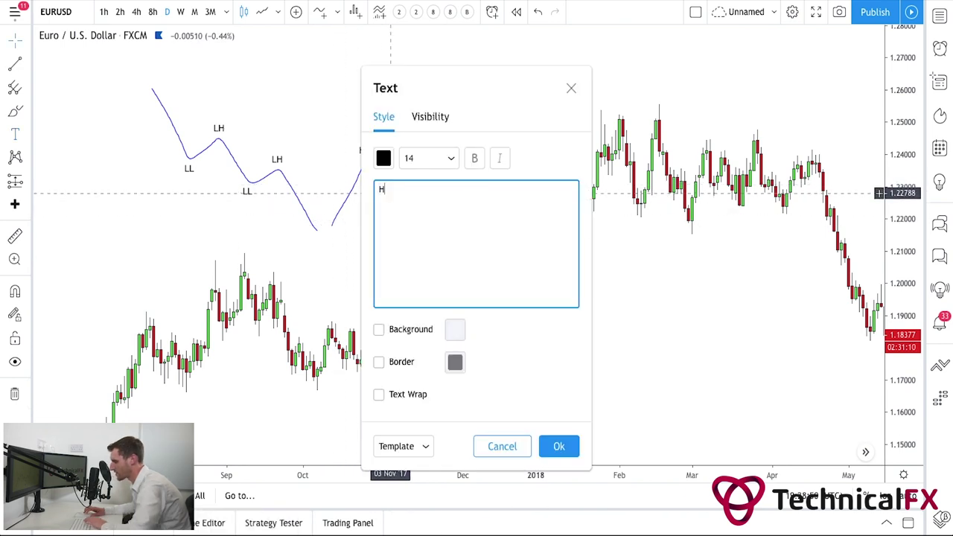
text(L)
click(555, 445)
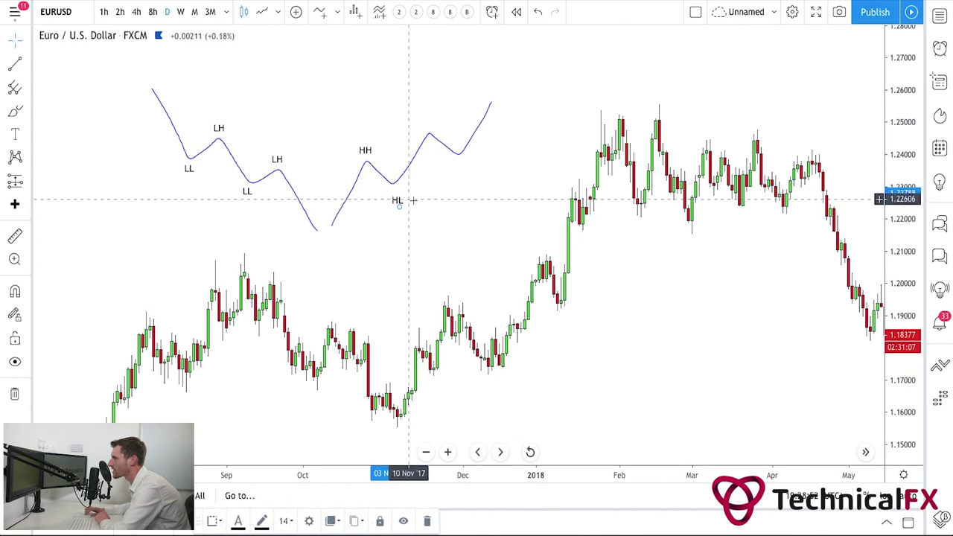
click(445, 233)
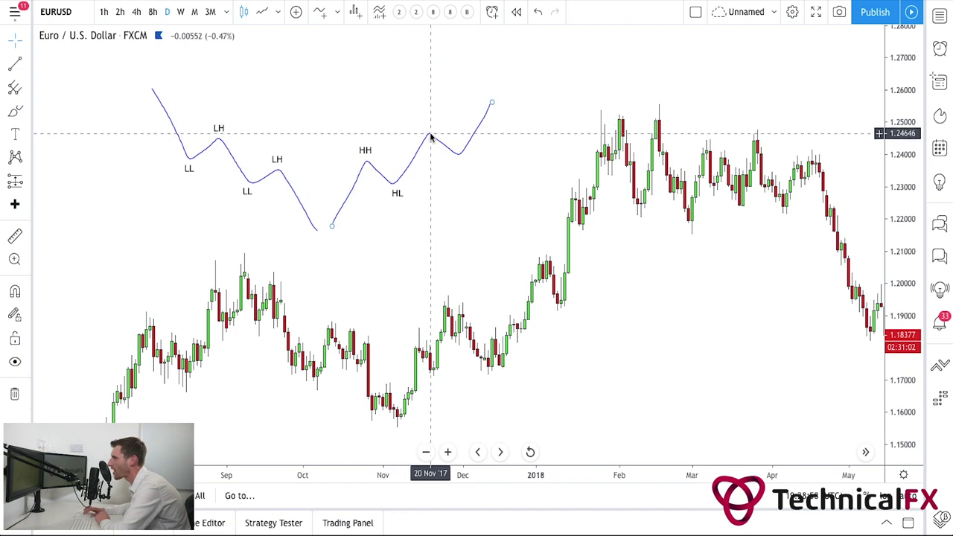
Place a copy of the HH label above the rising zigzag's second peak and a copy of the HL label below its second pullback low.
click(365, 151)
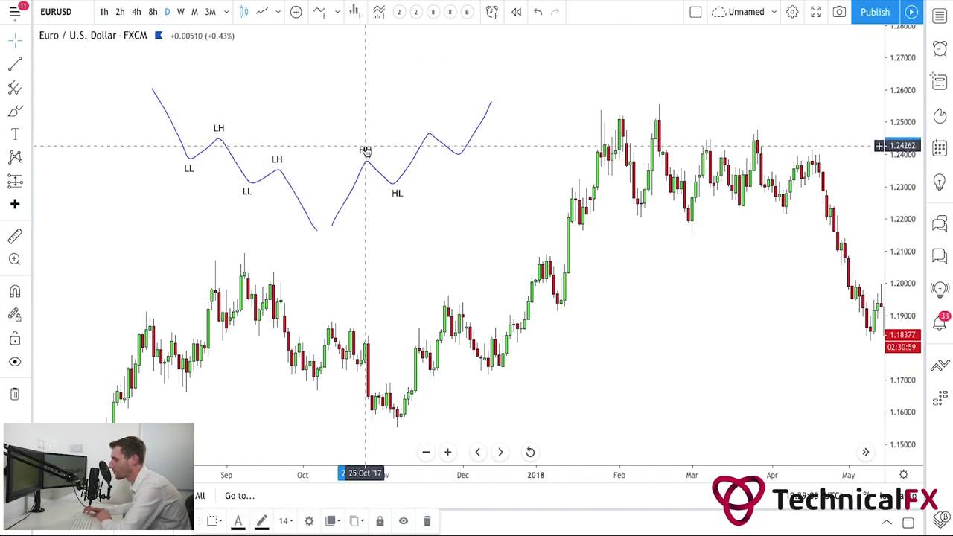
drag(364, 121, 428, 122)
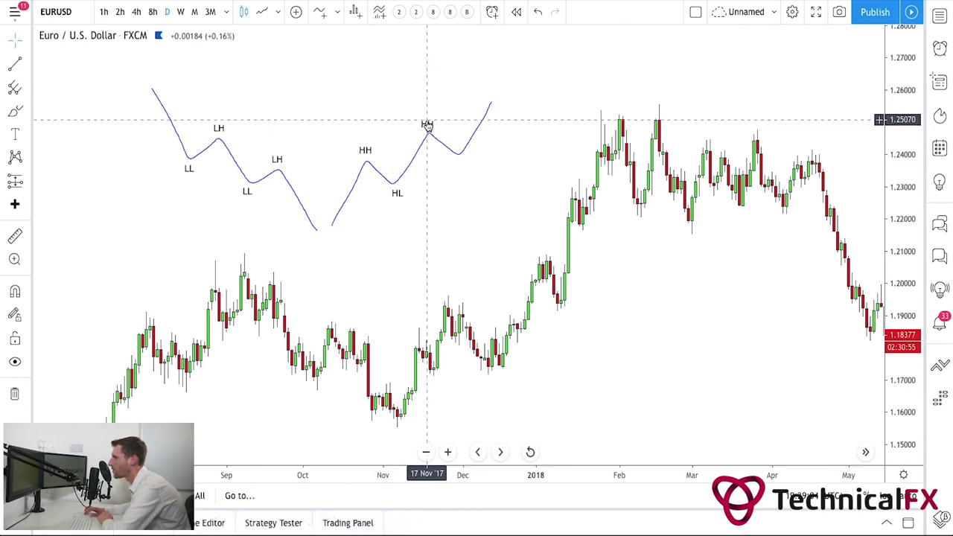
click(457, 156)
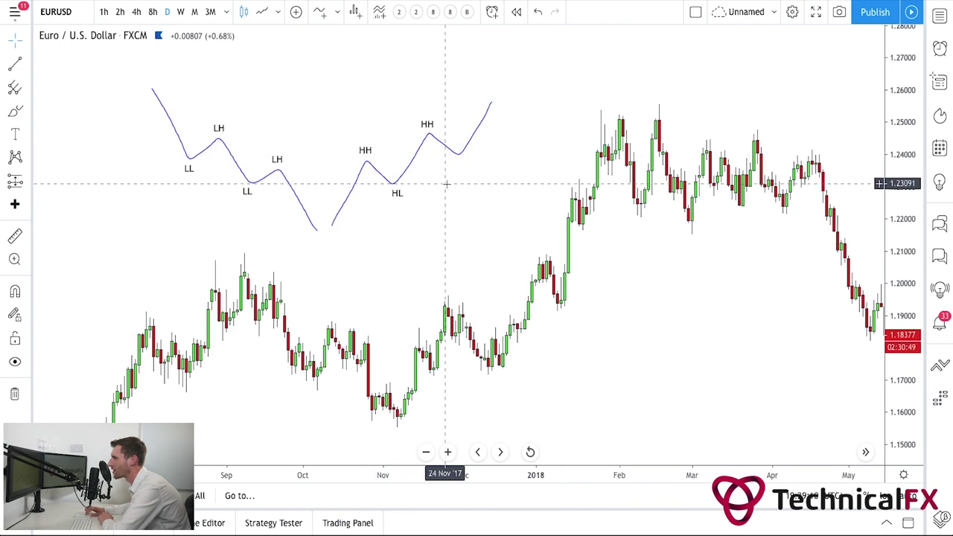
click(396, 193)
drag(395, 193, 462, 161)
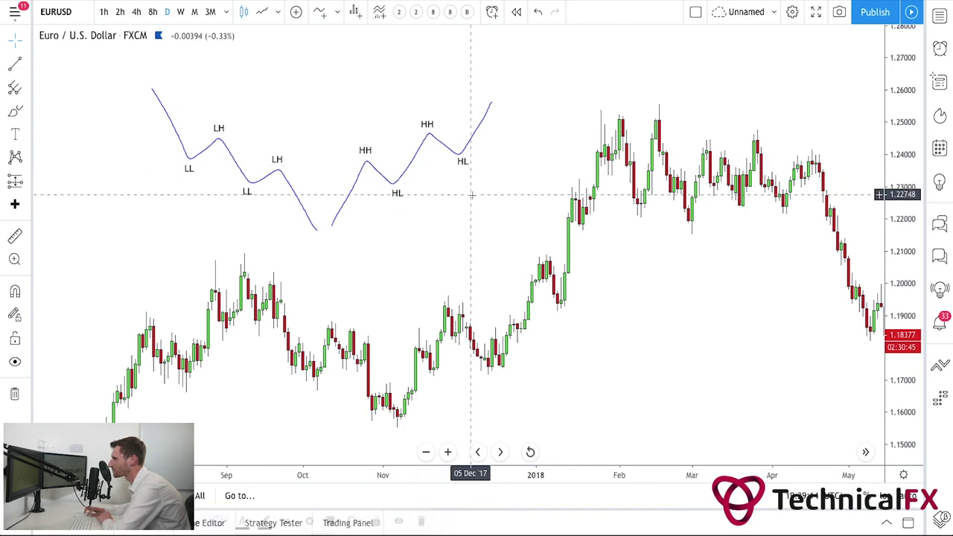
Remove all zigzag drawings and text labels from the chart.
drag(458, 208, 449, 210)
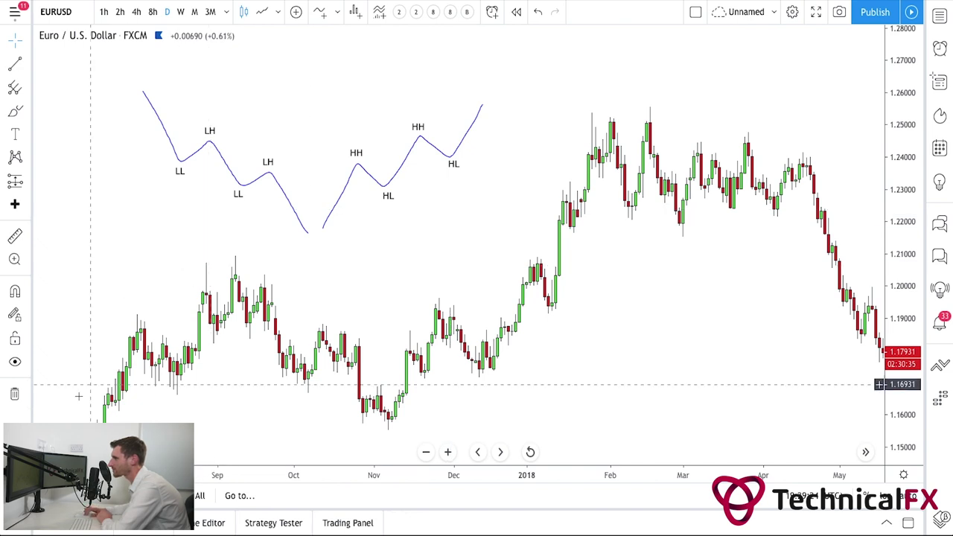
click(15, 394)
Examine the EURUSD daily price swings from late 2016 to early 2018 at a wider scale.
mouse_move(201, 360)
mouse_down()
mouse_move(362, 223)
mouse_move(457, 193)
mouse_up()
drag(406, 307, 446, 278)
drag(905, 139, 904, 305)
drag(503, 278, 644, 252)
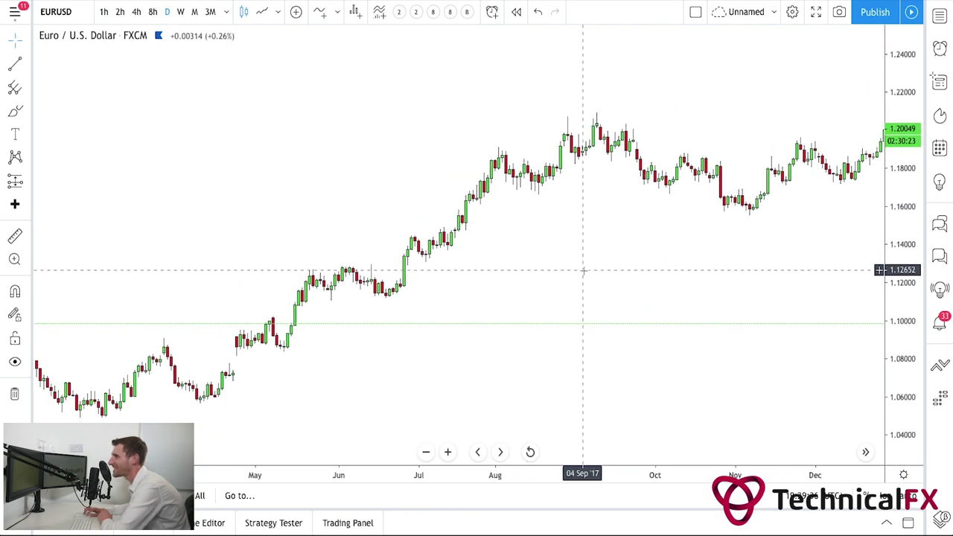
drag(583, 271, 648, 260)
drag(588, 338, 631, 323)
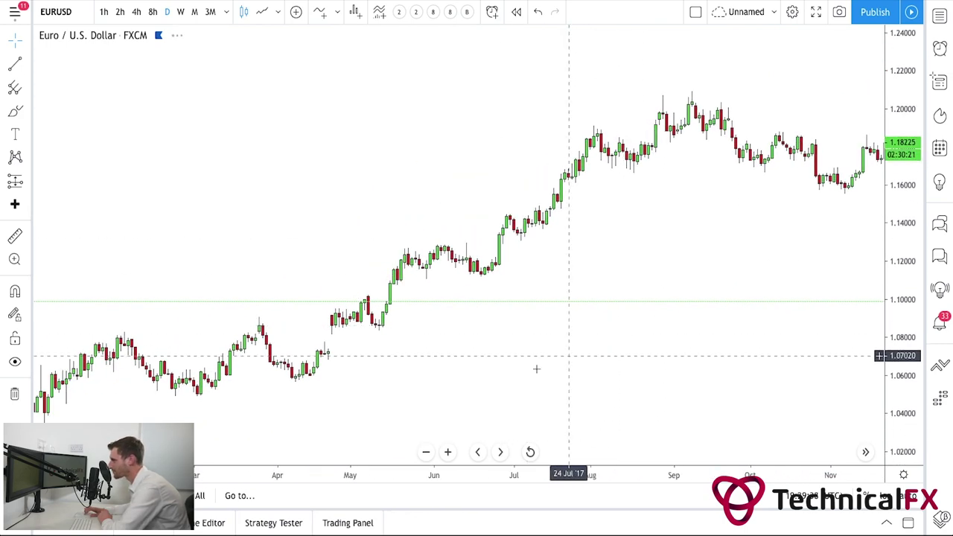
drag(536, 368, 321, 406)
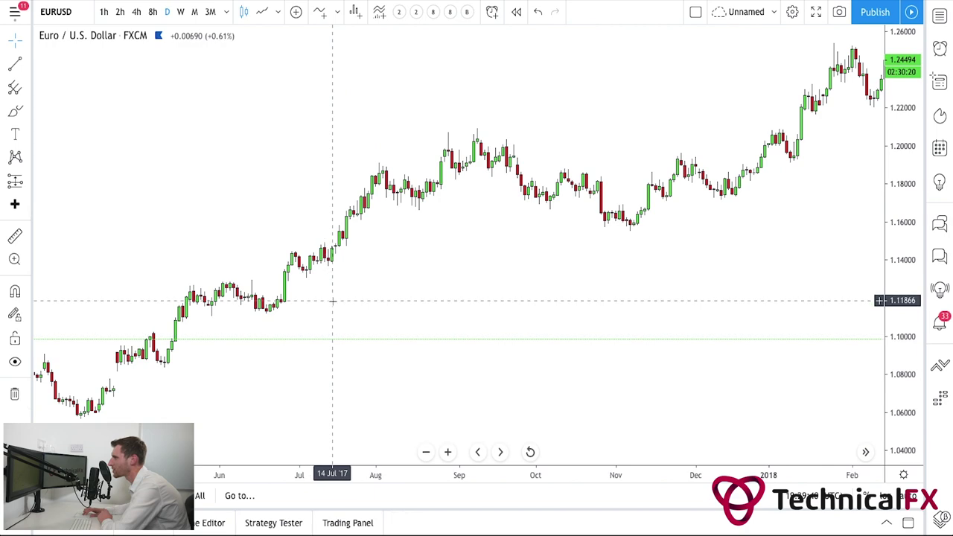
click(425, 452)
click(426, 451)
drag(511, 285, 392, 279)
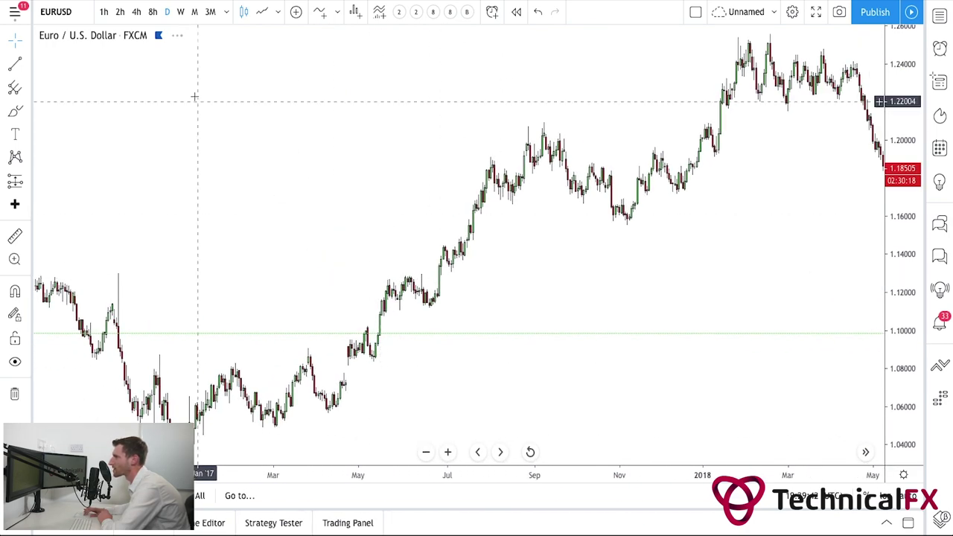
Switch the EURUSD chart to the monthly timeframe and show its price history around 1994 to 2012.
click(194, 12)
drag(592, 276, 174, 372)
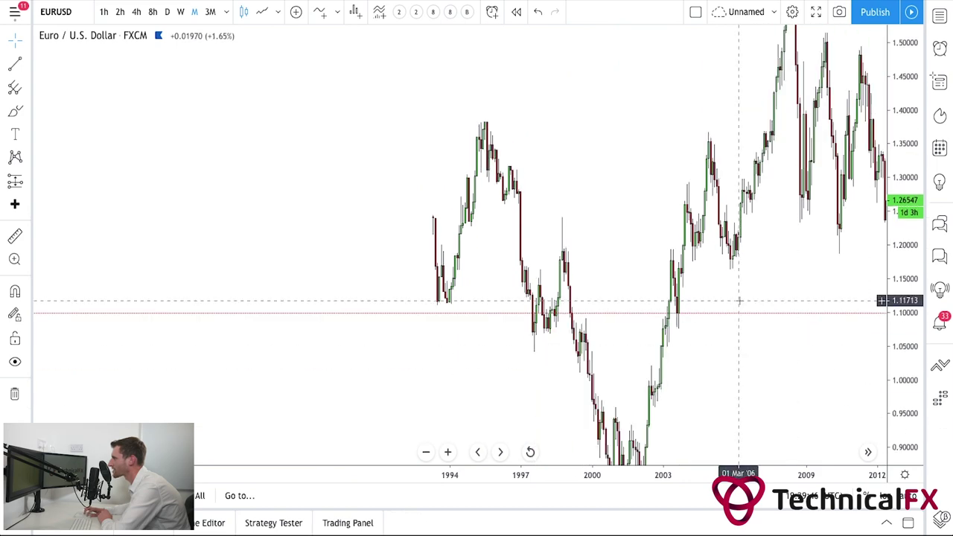
Examine the monthly EURUSD price swings from 1994 to 2020, then more closely between 2004 and 2015.
drag(738, 300, 486, 253)
drag(905, 145, 905, 376)
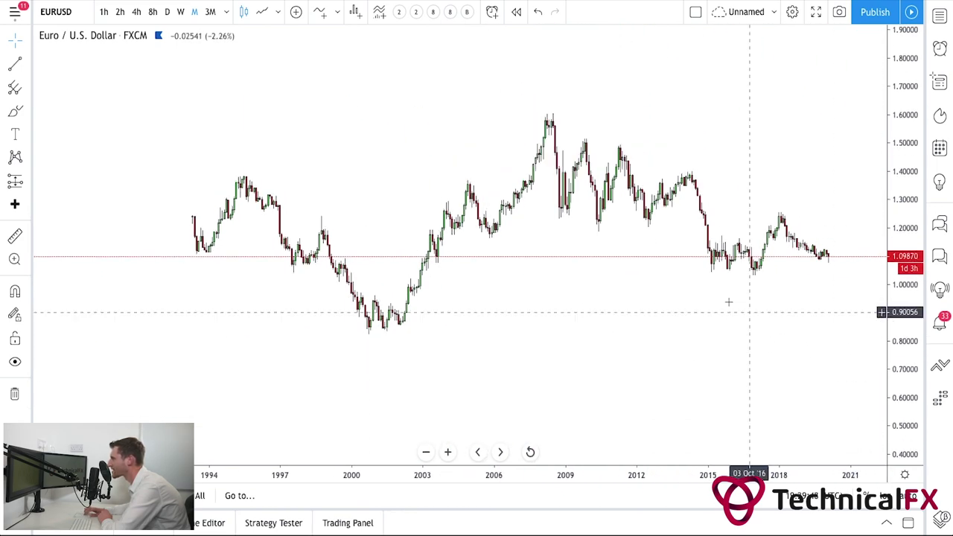
drag(684, 287, 603, 340)
click(447, 451)
drag(330, 387, 489, 364)
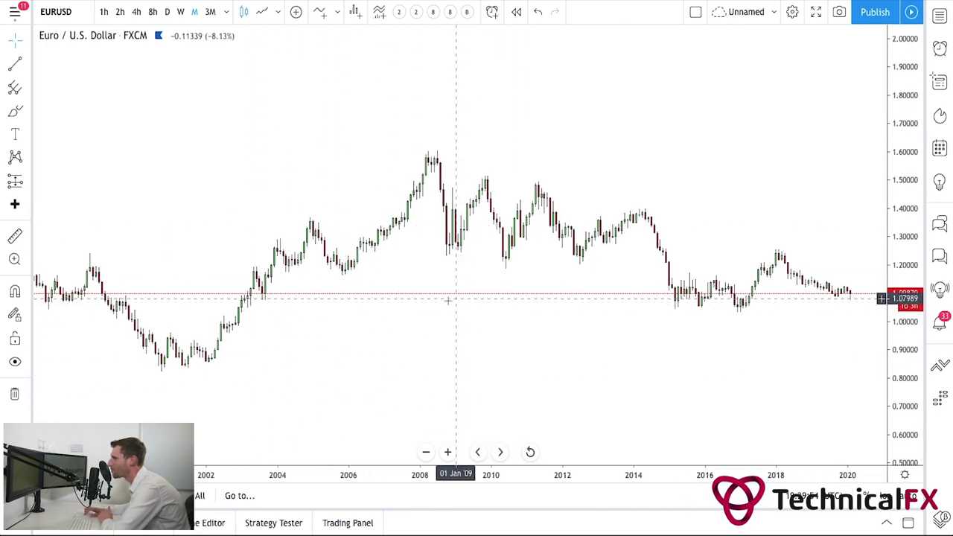
drag(381, 280, 362, 305)
click(448, 452)
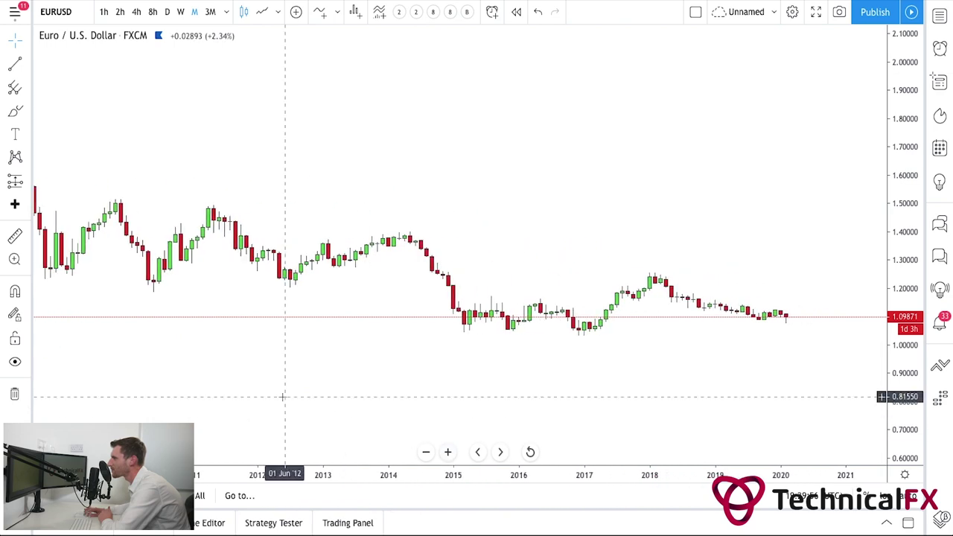
drag(283, 395, 671, 406)
drag(915, 399, 874, 266)
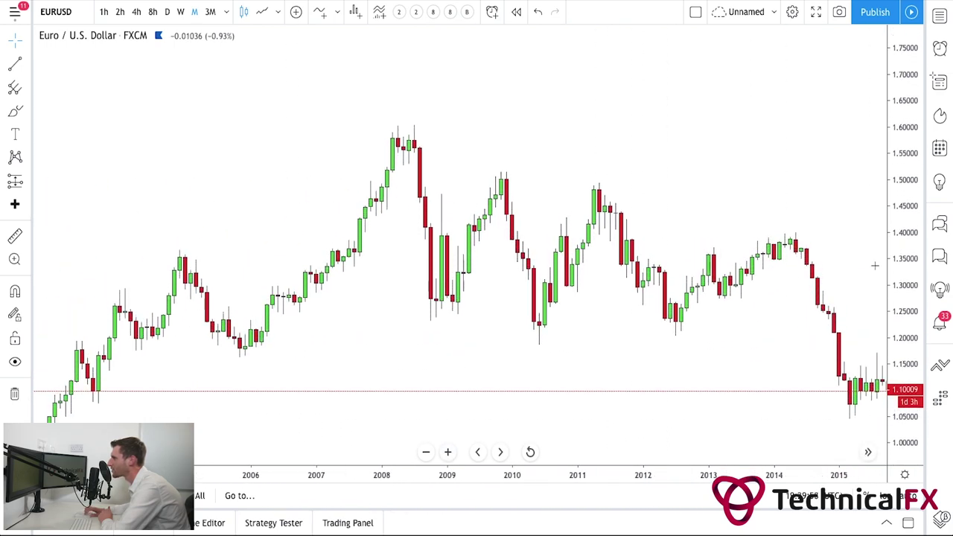
drag(544, 236, 636, 258)
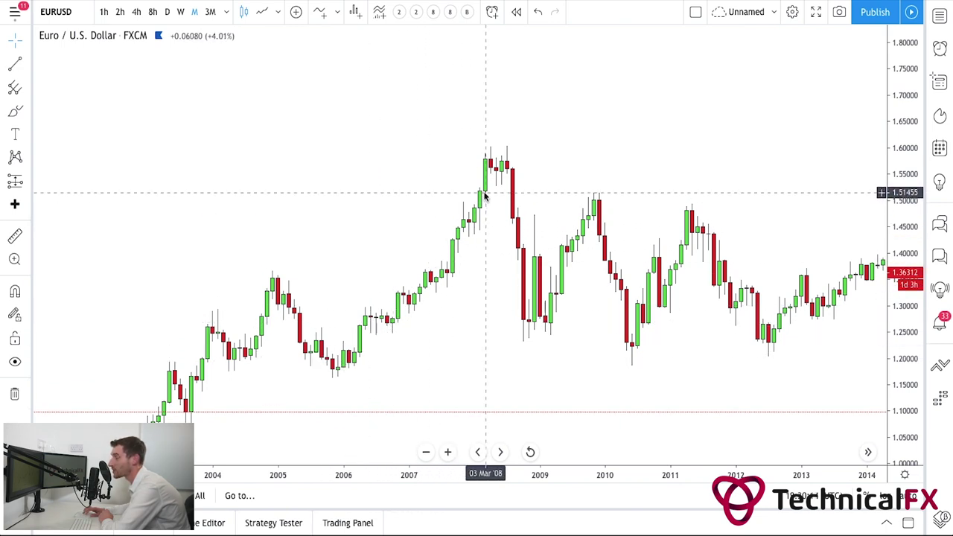
drag(399, 198, 333, 176)
Switch the chart to the weekly timeframe and examine the EURUSD swings between 2005 and 2012.
click(181, 11)
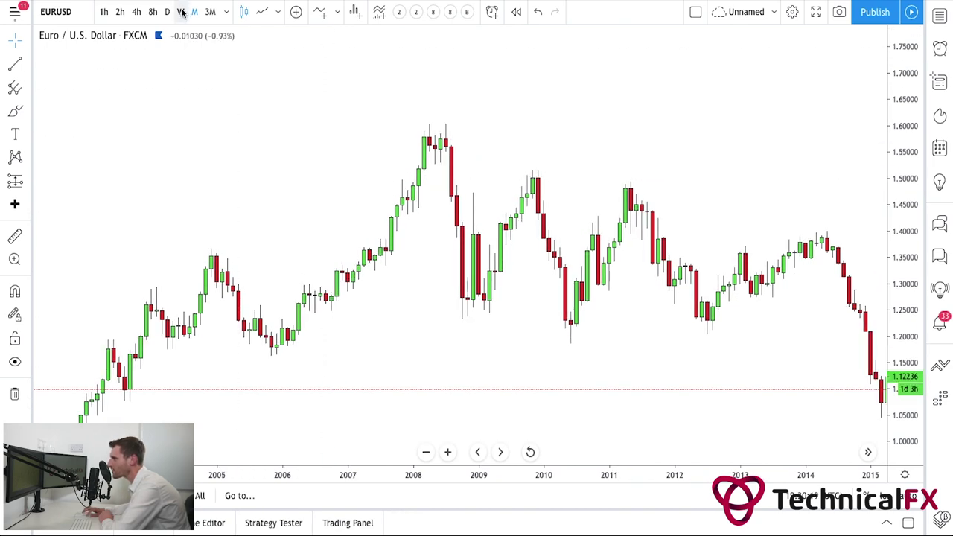
click(426, 451)
click(426, 452)
click(425, 452)
drag(149, 333, 595, 334)
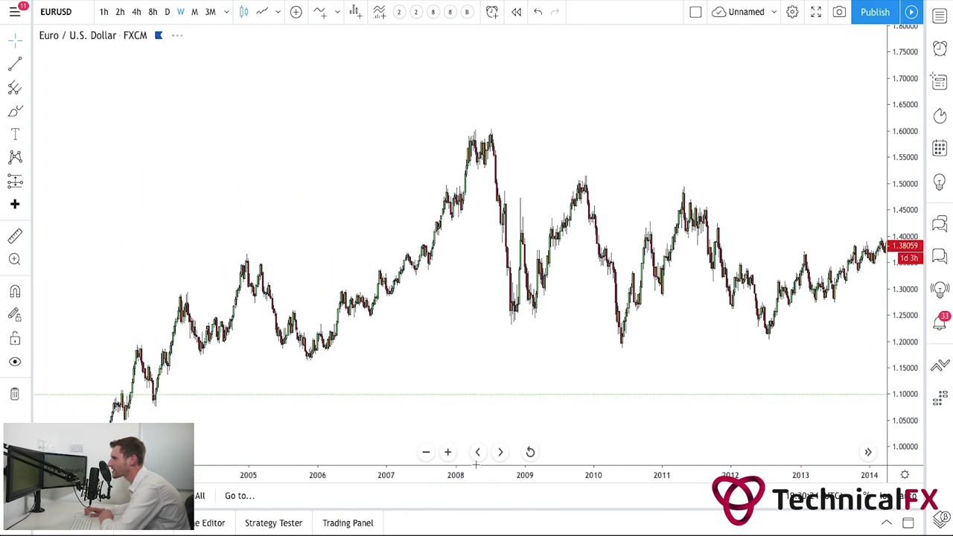
click(447, 452)
drag(290, 323, 591, 276)
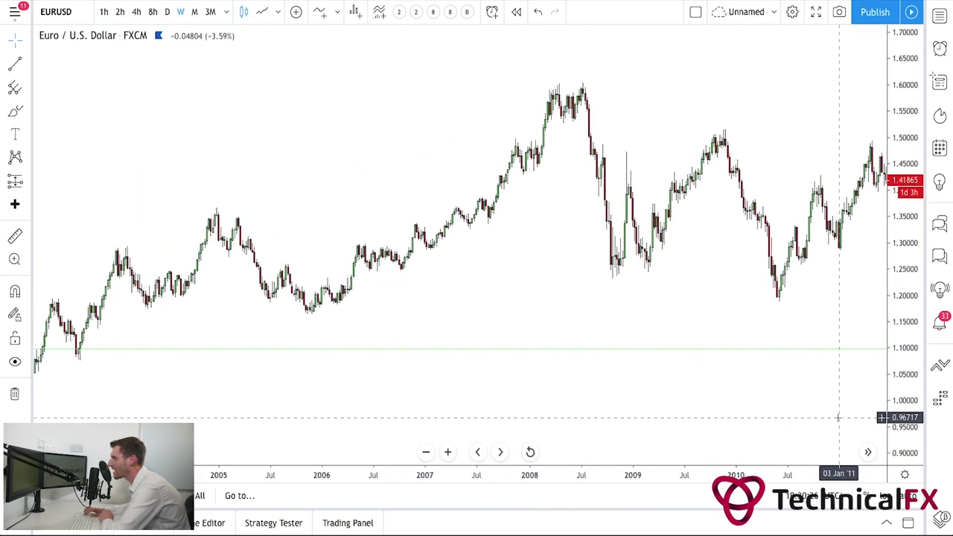
drag(902, 394, 879, 253)
drag(527, 297, 417, 329)
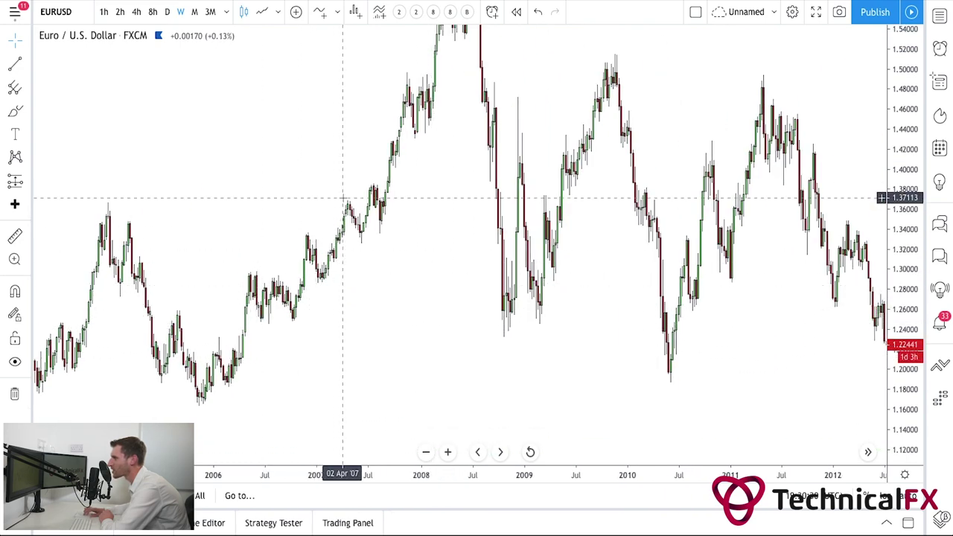
drag(440, 280, 495, 332)
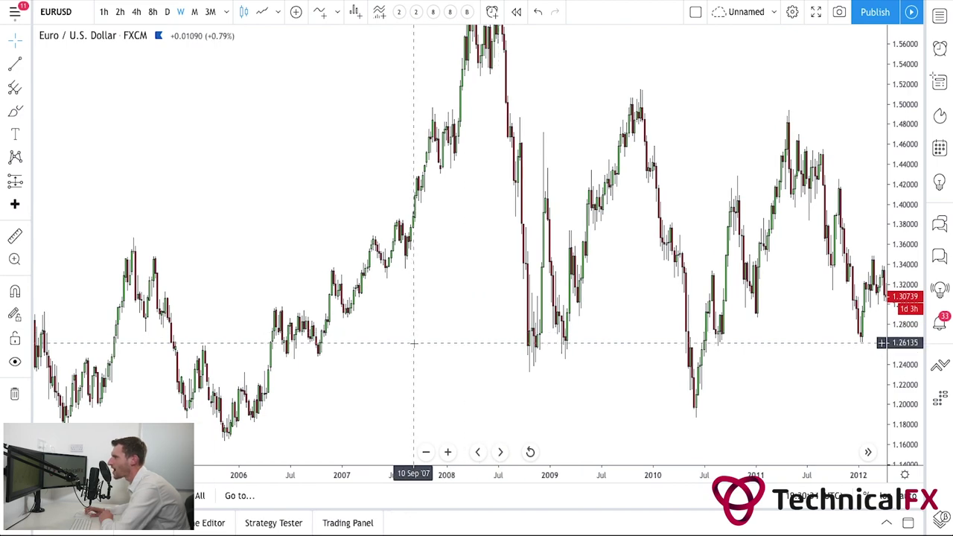
Switch the chart to the daily timeframe and examine the EURUSD swings back from 2018 to mid-2012.
click(168, 12)
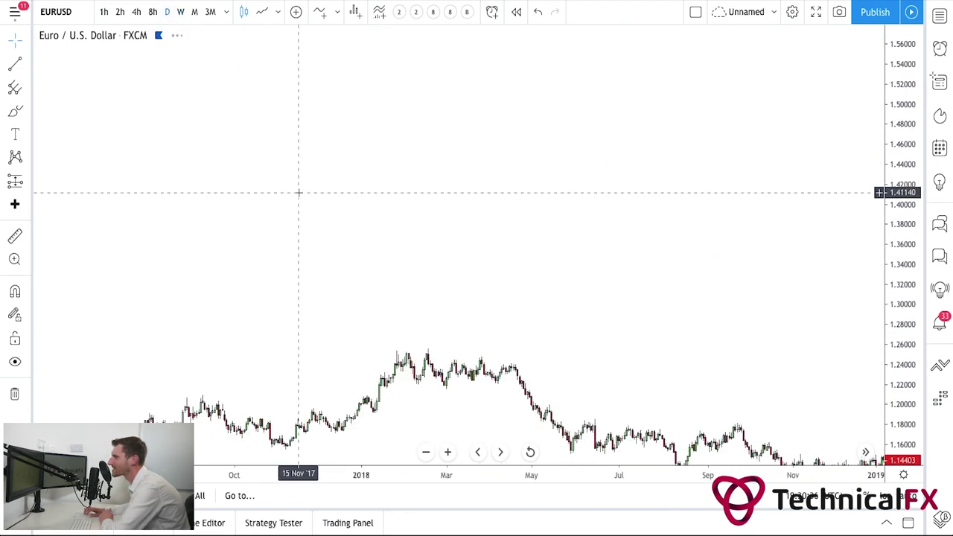
drag(585, 316, 702, 404)
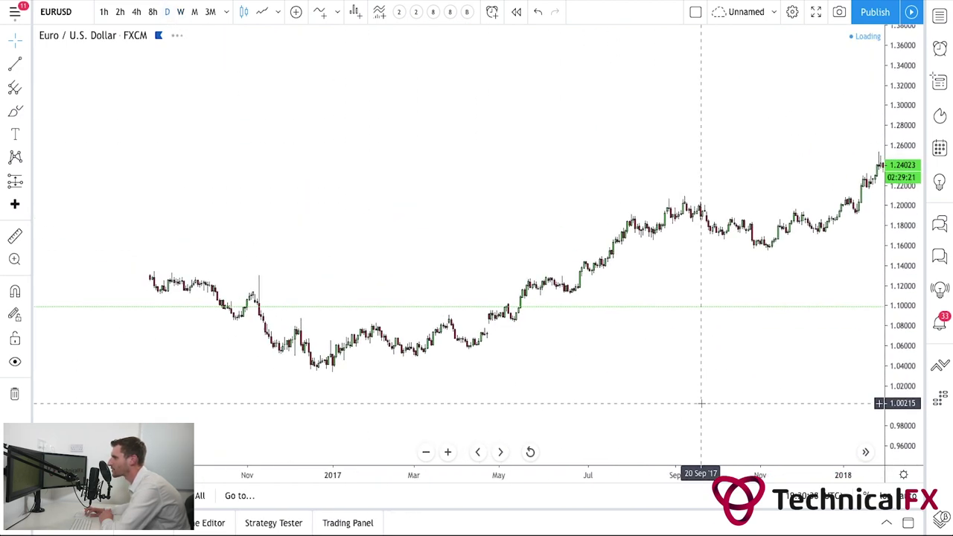
drag(891, 348, 882, 242)
drag(474, 319, 668, 250)
drag(365, 279, 455, 278)
drag(387, 321, 576, 318)
drag(473, 353, 677, 260)
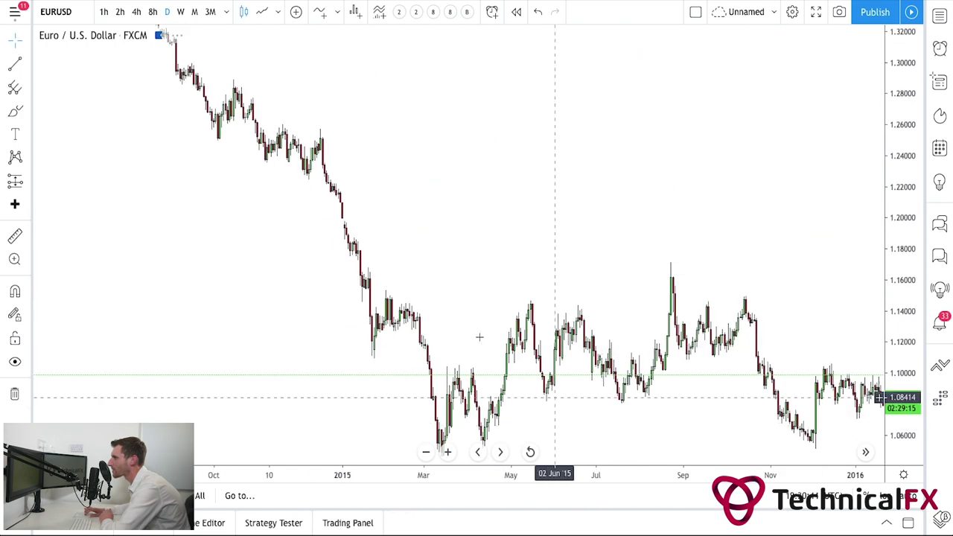
click(421, 454)
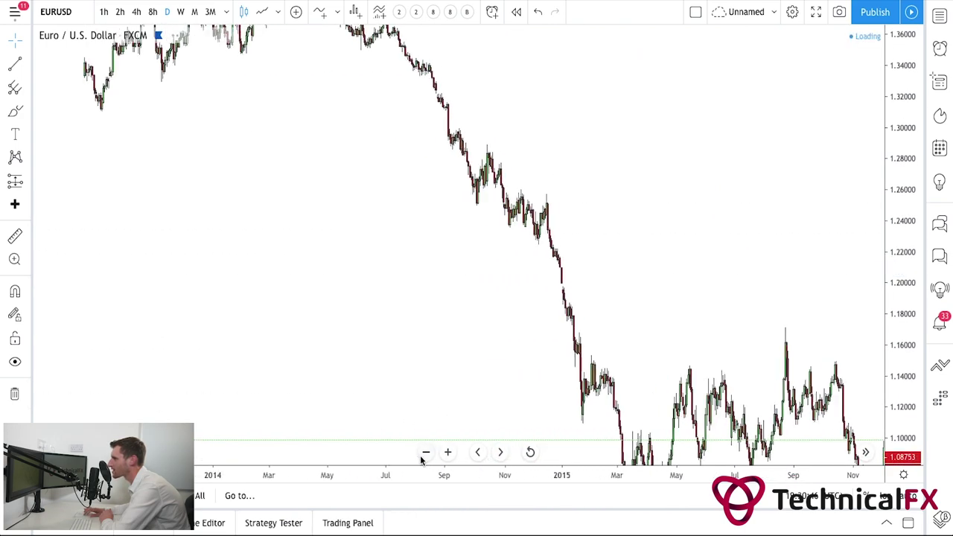
drag(543, 308, 745, 395)
drag(447, 227, 666, 263)
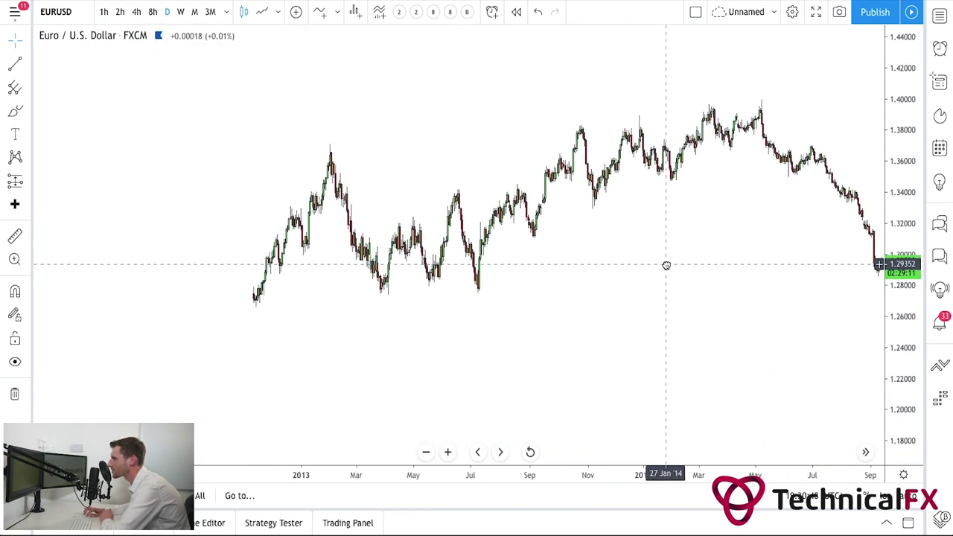
drag(444, 287, 549, 291)
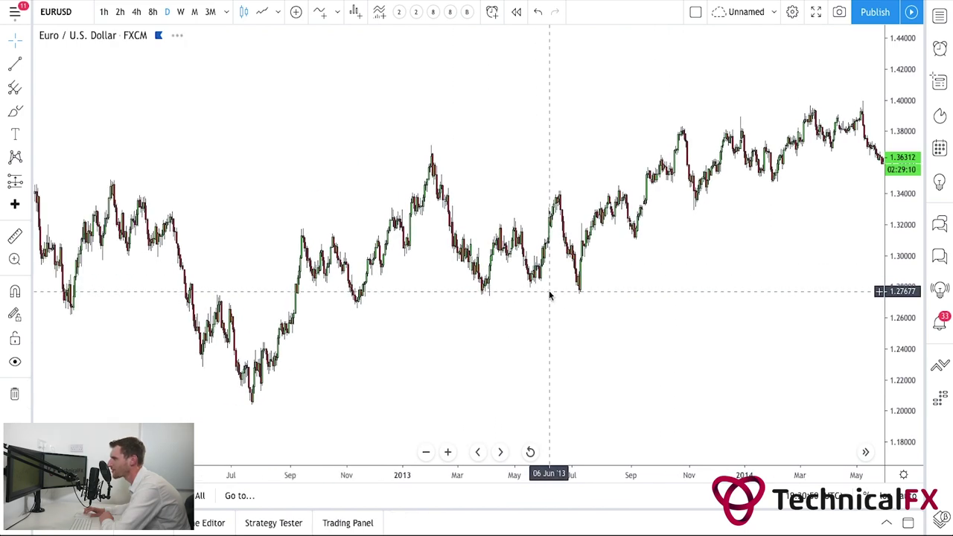
Examine the daily EURUSD highs and lows of 2013 at a closer scale.
right_click(427, 308)
mouse_move(430, 311)
click(608, 272)
drag(608, 273, 540, 311)
drag(417, 345, 441, 421)
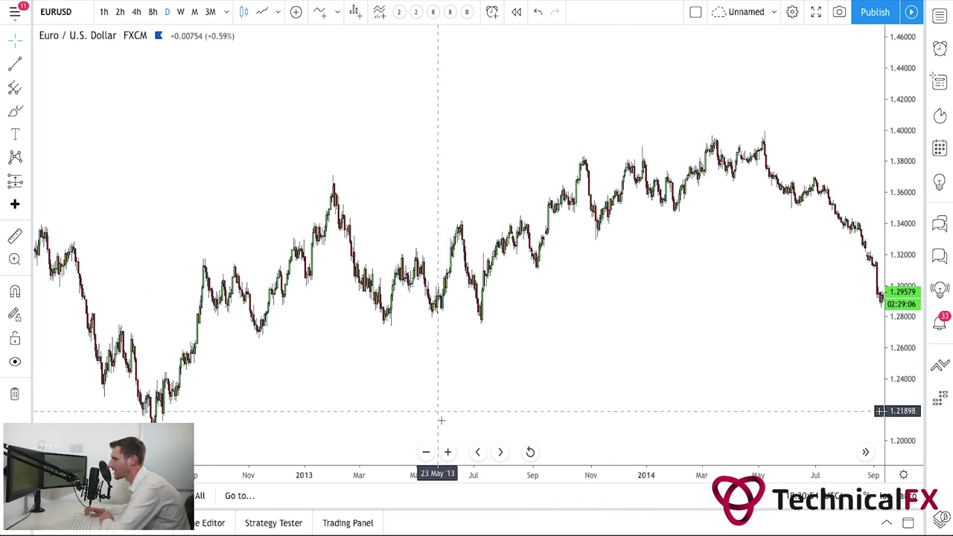
click(449, 453)
drag(330, 357, 672, 395)
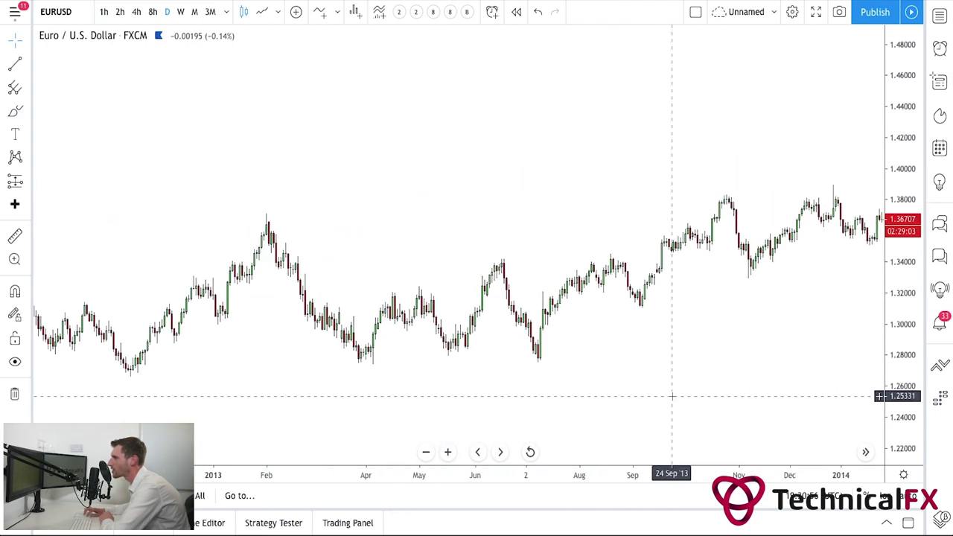
drag(658, 357, 647, 317)
drag(890, 370, 870, 237)
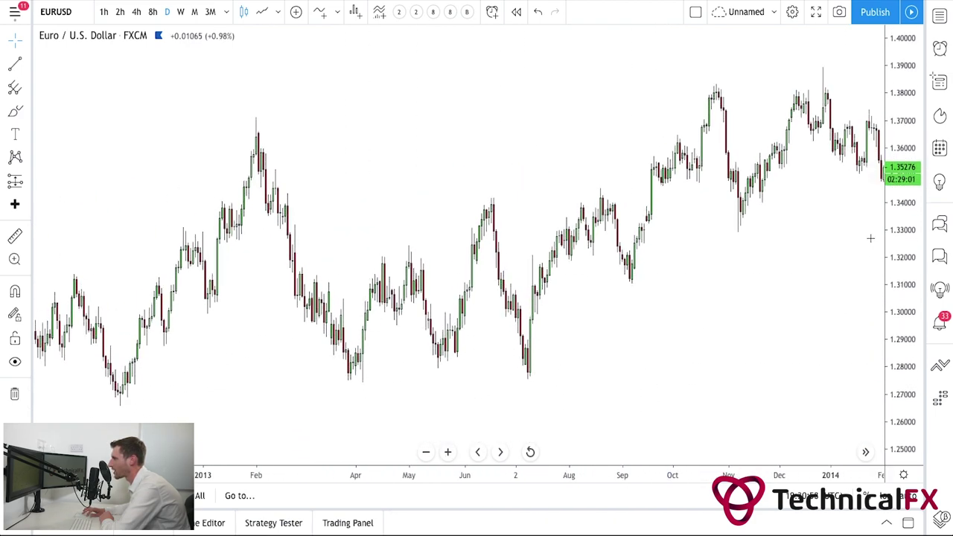
Examine the daily EURUSD decline of the second half of 2014, then return to the 2013 swings.
drag(703, 311, 305, 343)
drag(265, 285, 232, 289)
drag(389, 305, 210, 211)
drag(320, 268, 236, 268)
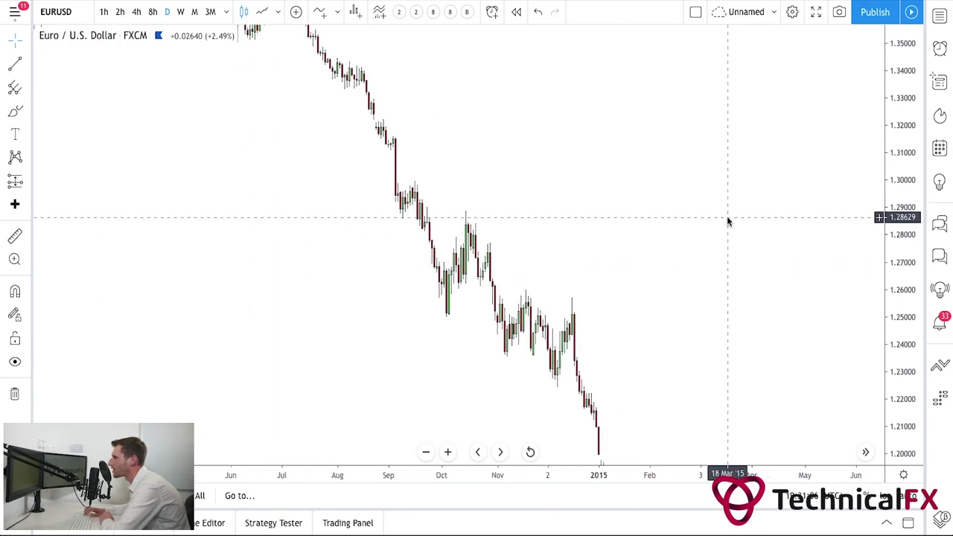
drag(902, 128, 902, 186)
drag(529, 198, 832, 270)
drag(298, 263, 603, 303)
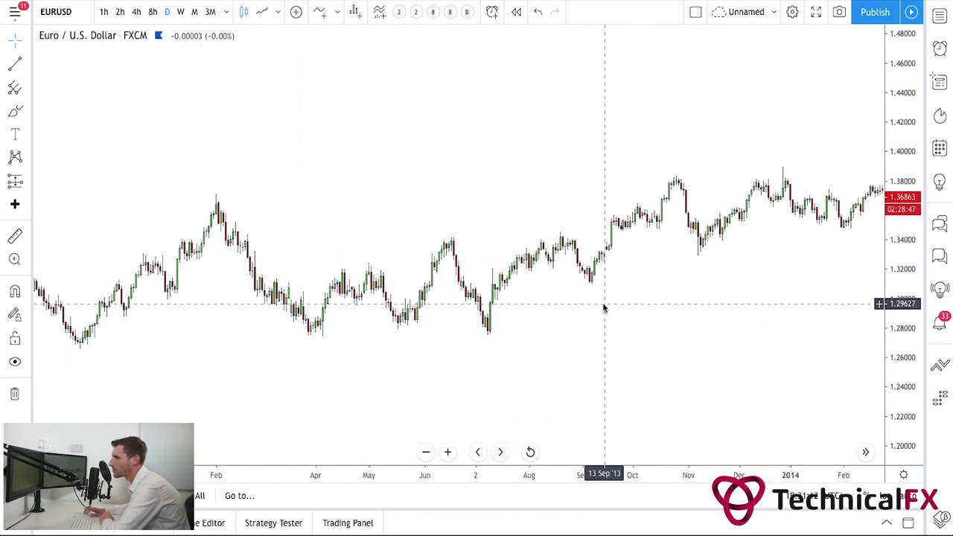
drag(398, 357, 504, 358)
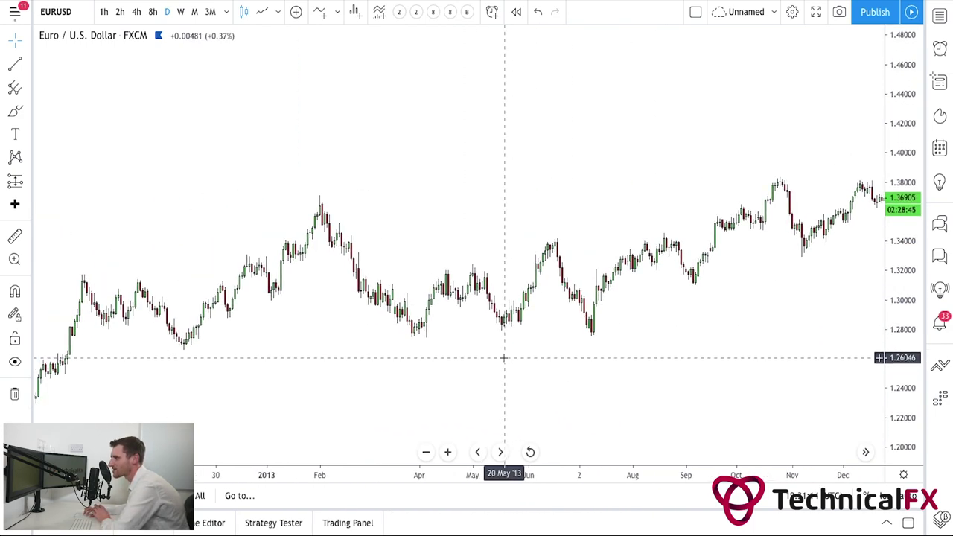
Switch the chart to the 4-hour timeframe and stretch the price scale around the September to November 2019 swings.
click(137, 13)
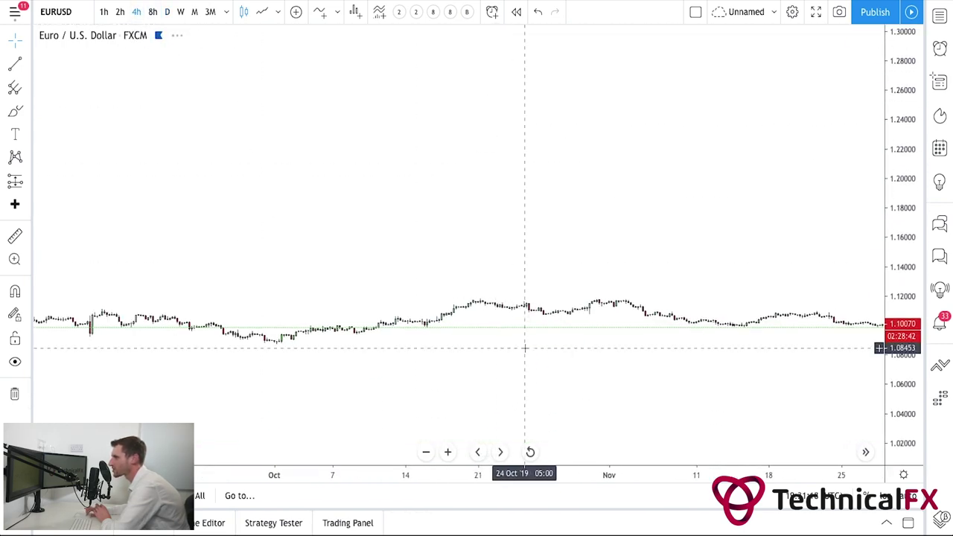
drag(525, 348, 497, 276)
drag(889, 409, 861, 20)
drag(890, 356, 892, 184)
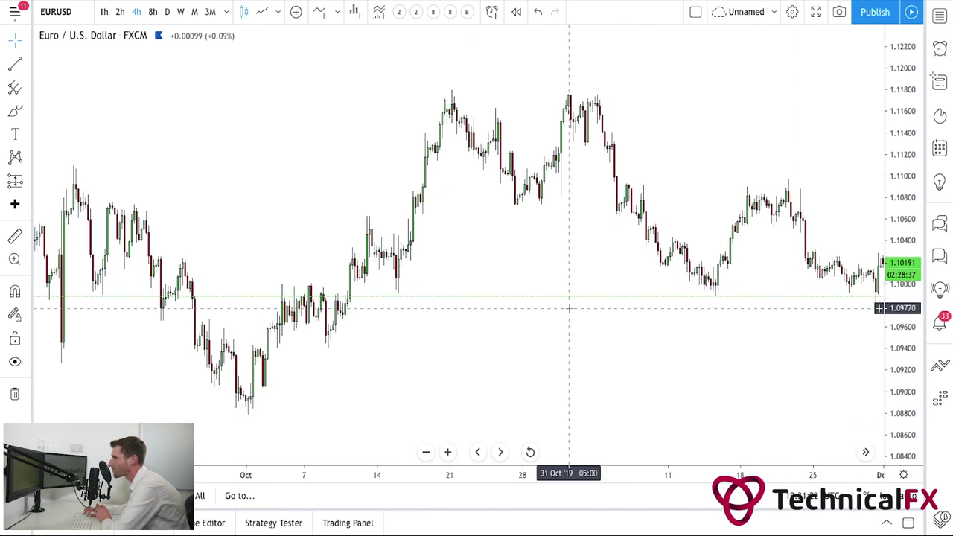
Examine the 4-hour EURUSD swings backwards from November to June 2019 for trend structure.
drag(573, 310, 670, 315)
drag(546, 331, 505, 337)
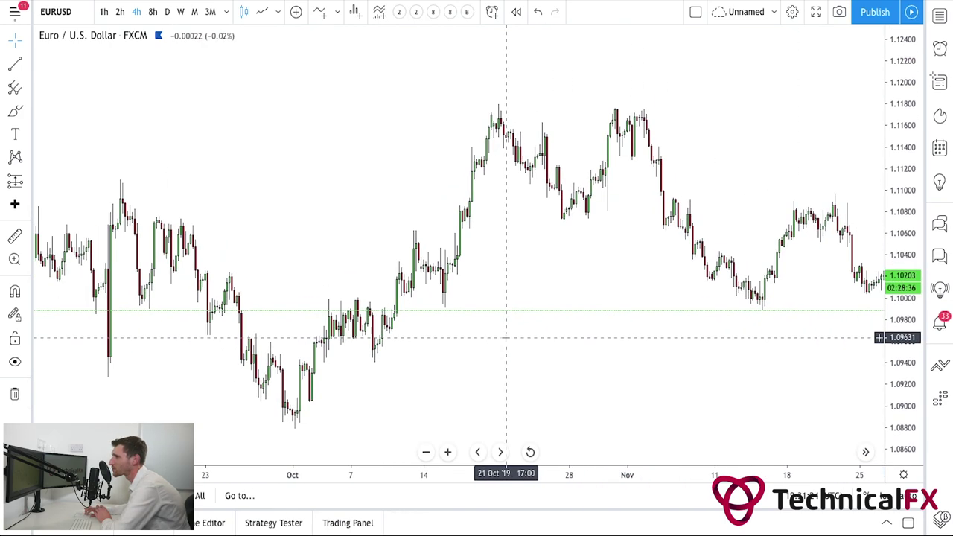
drag(439, 336, 791, 357)
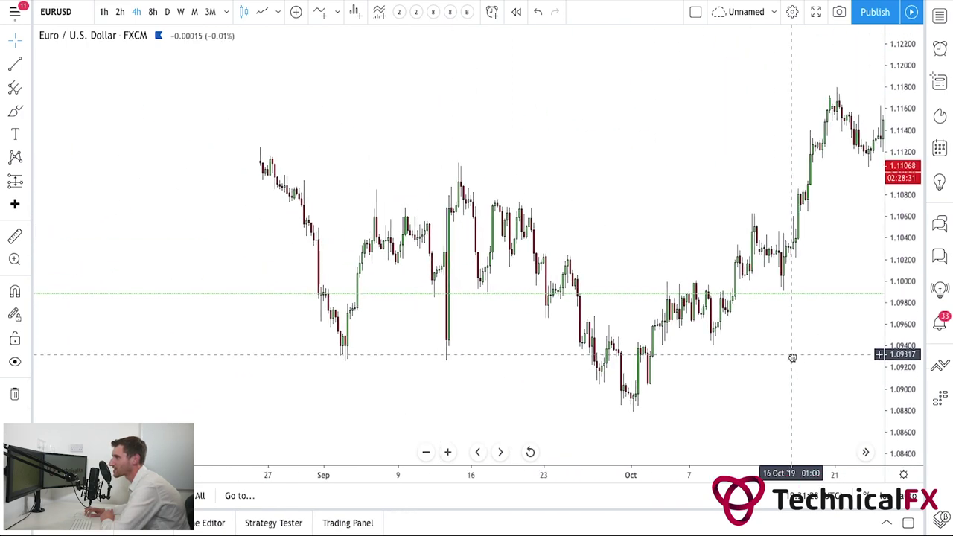
drag(277, 156, 451, 259)
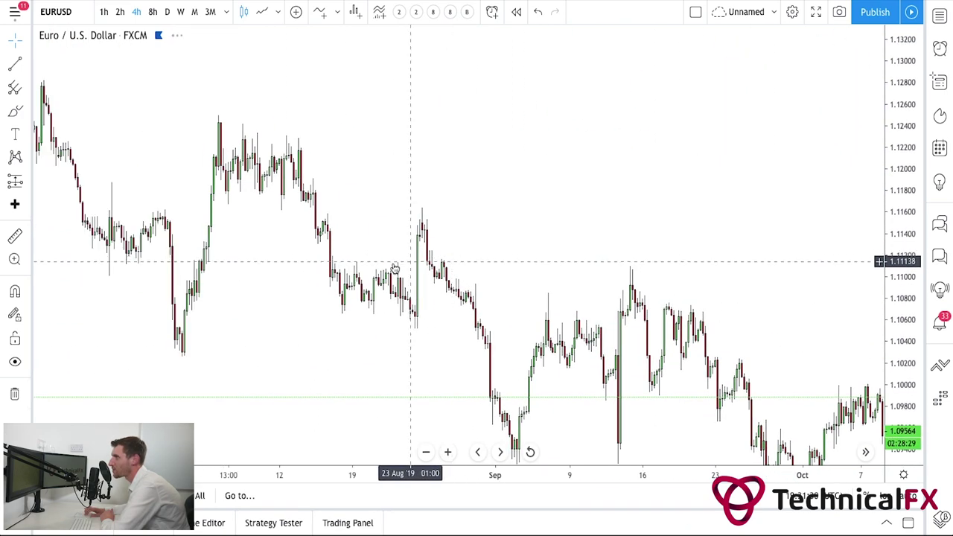
mouse_move(373, 266)
mouse_down()
mouse_move(438, 287)
mouse_move(389, 270)
mouse_up()
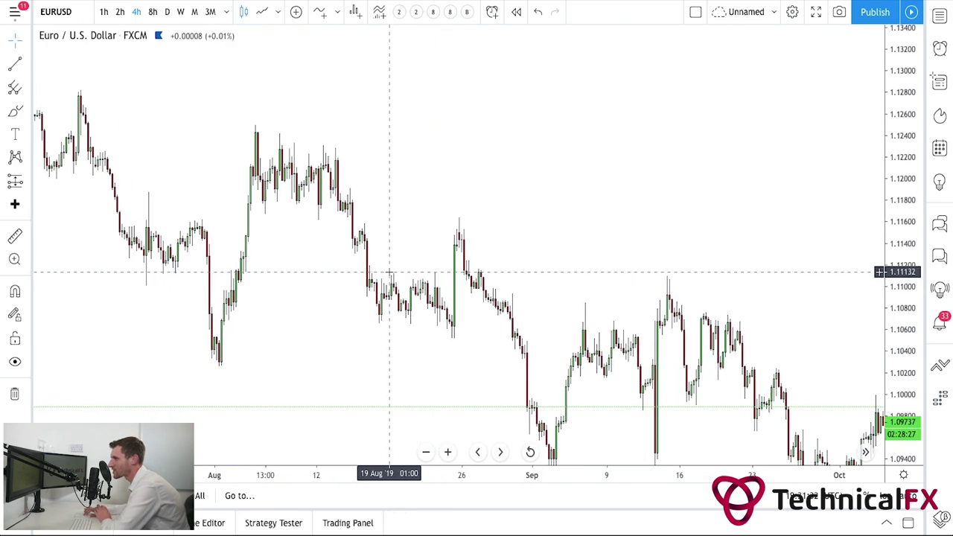
click(428, 454)
drag(386, 368, 363, 400)
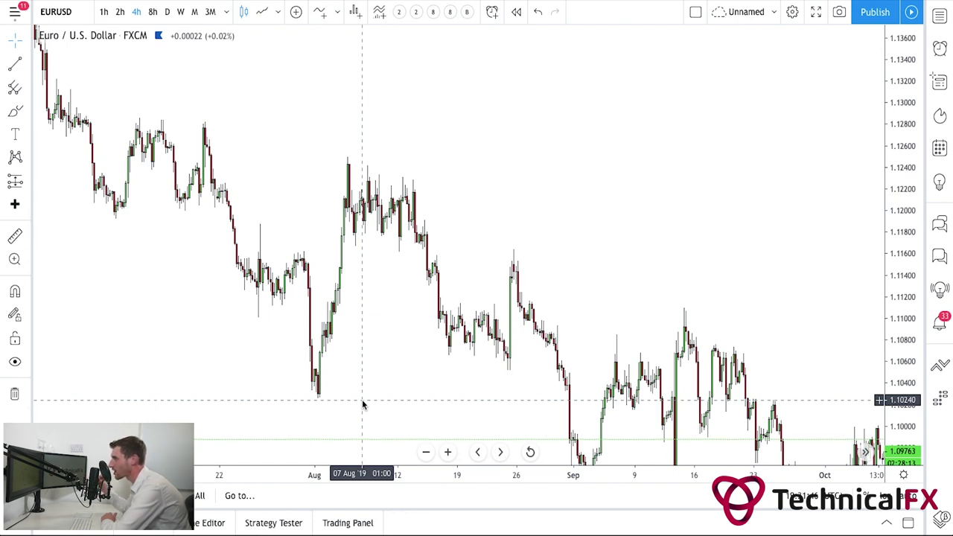
drag(398, 321, 606, 390)
drag(393, 342, 496, 336)
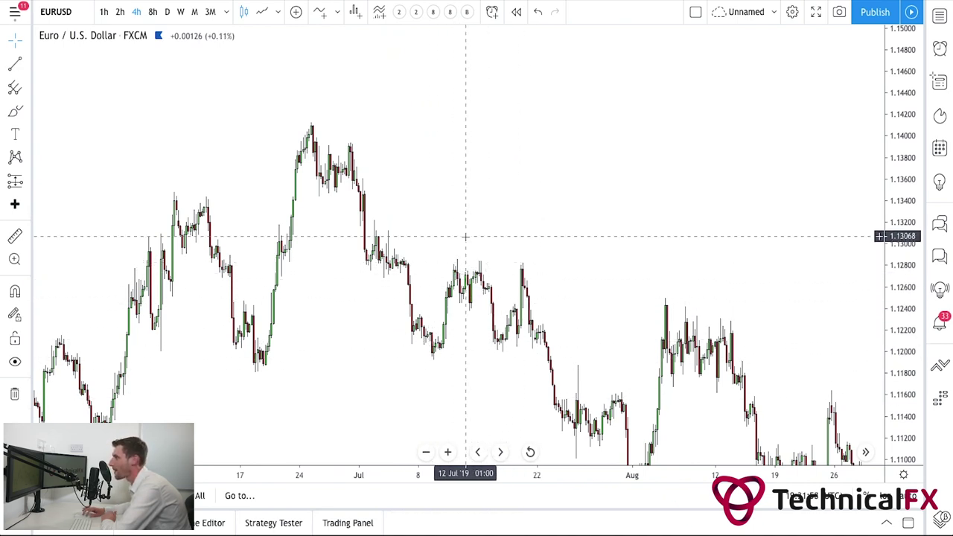
drag(464, 238, 479, 230)
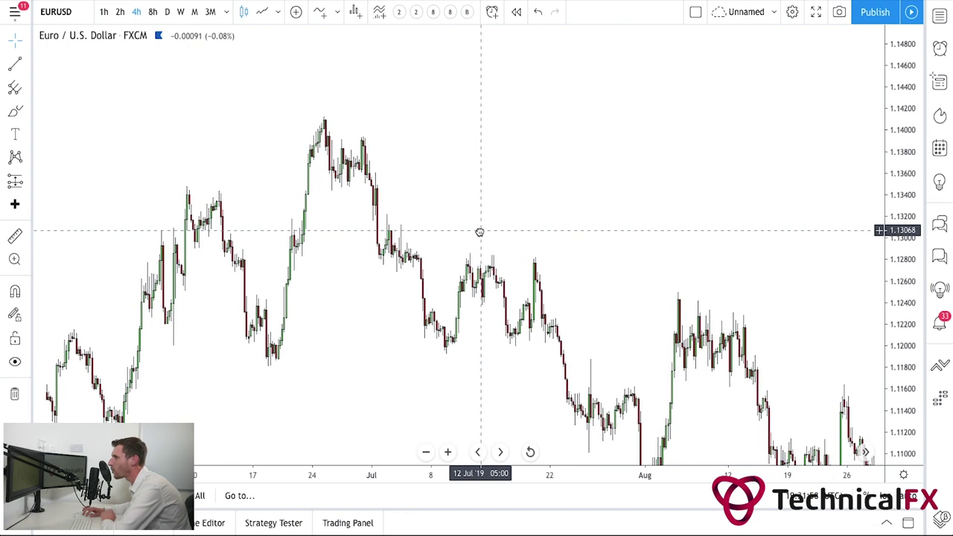
Draw a horizontal trend line at about 1.1277 from the 1 July 2019 low across the mid-July highs.
click(449, 451)
drag(246, 326, 468, 330)
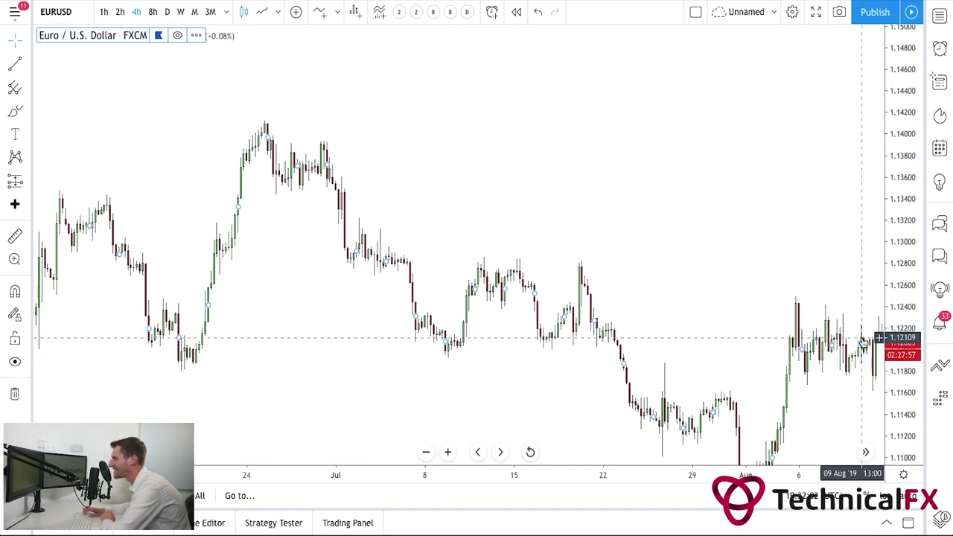
drag(900, 367, 898, 266)
drag(689, 233, 647, 248)
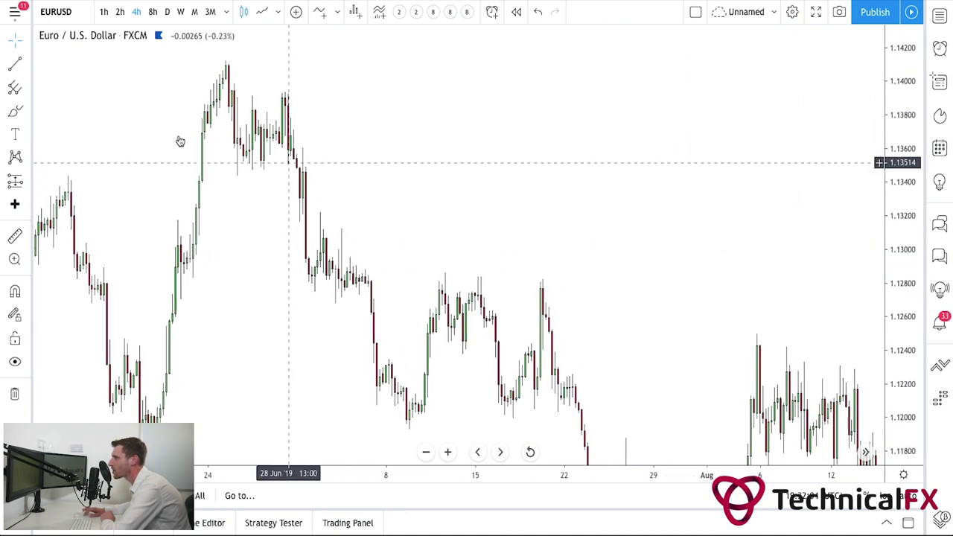
click(15, 64)
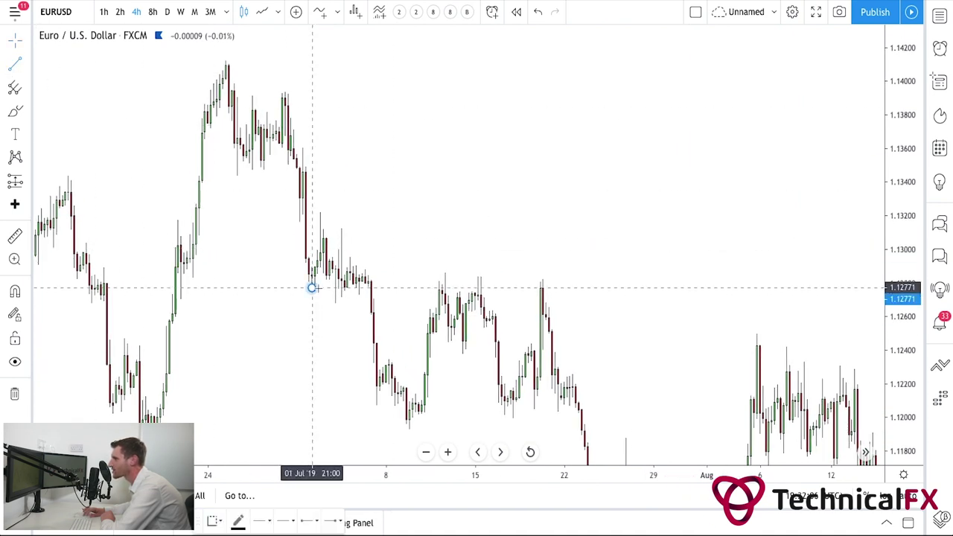
drag(312, 288, 505, 291)
click(506, 288)
click(507, 271)
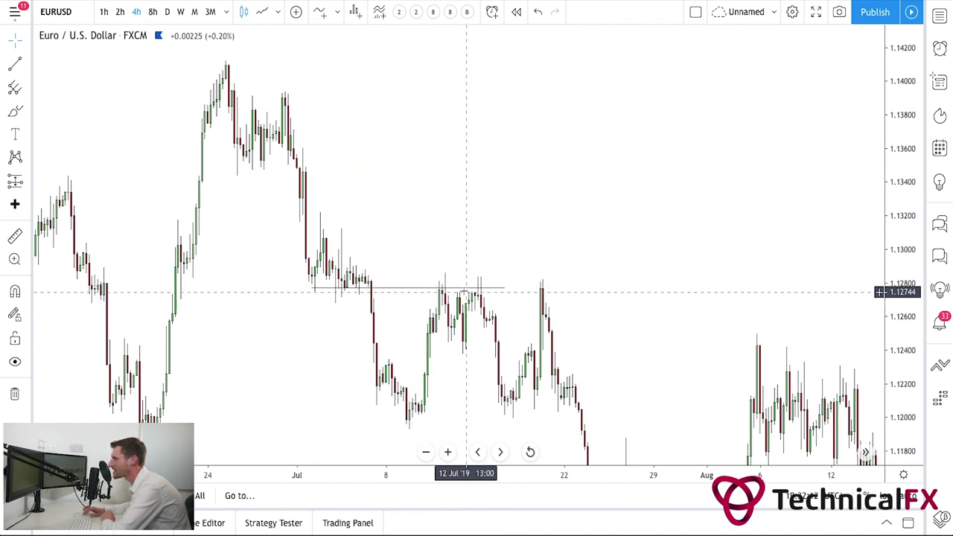
Move the trend line down to about 1.1242, running from the 12 July low across the 18 July high.
drag(453, 342, 316, 281)
mouse_move(303, 223)
mouse_down()
mouse_move(419, 305)
mouse_move(412, 286)
mouse_up()
click(512, 272)
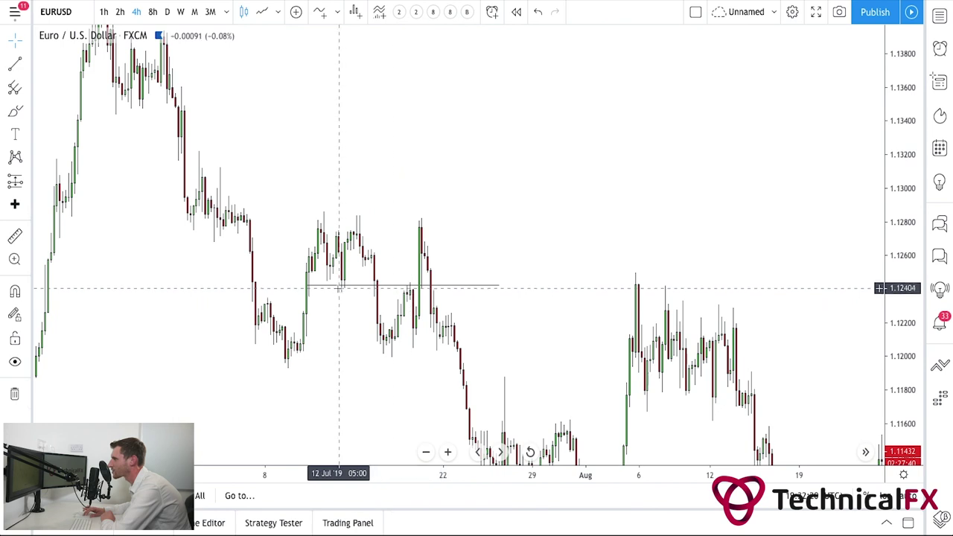
Circle the 12 July low and the 18 July high with the Brush tool where they overlap at the trend line.
click(16, 110)
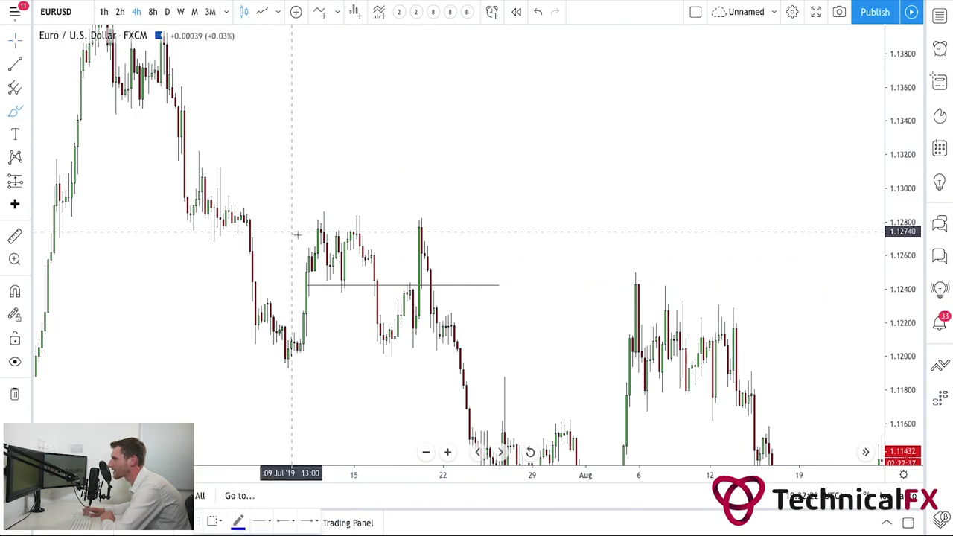
mouse_move(323, 276)
mouse_down()
mouse_move(330, 298)
mouse_move(340, 275)
mouse_up()
mouse_move(410, 279)
mouse_down()
mouse_move(393, 279)
mouse_move(420, 291)
mouse_up()
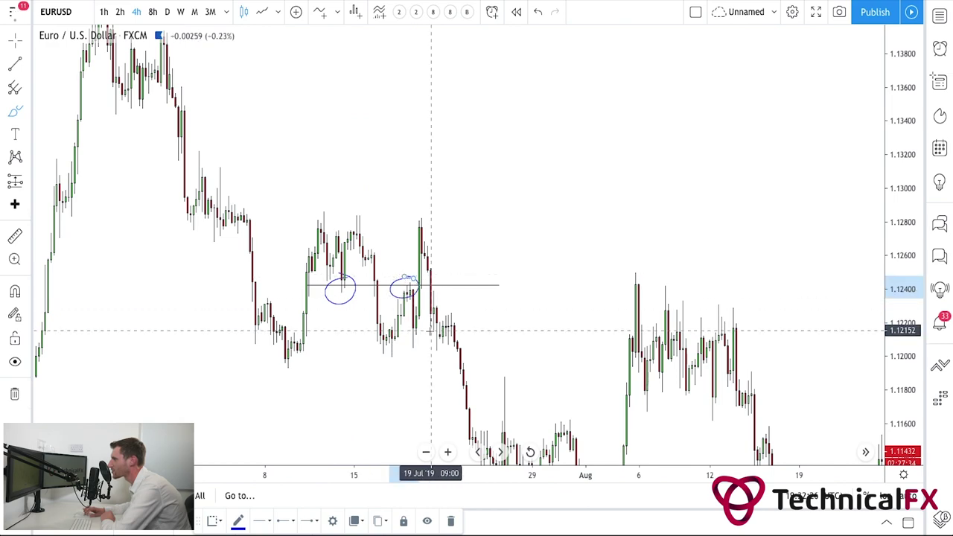
Move the trend line down to about 1.1199, just beneath the mid-July swing lows.
click(15, 41)
mouse_move(344, 254)
mouse_down()
mouse_move(269, 179)
mouse_move(321, 218)
mouse_up()
drag(345, 174, 394, 250)
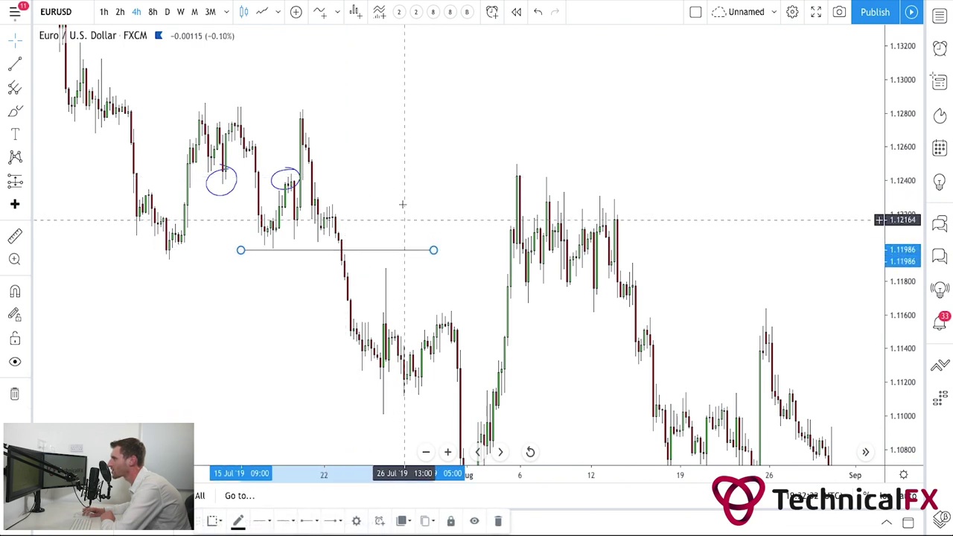
click(379, 210)
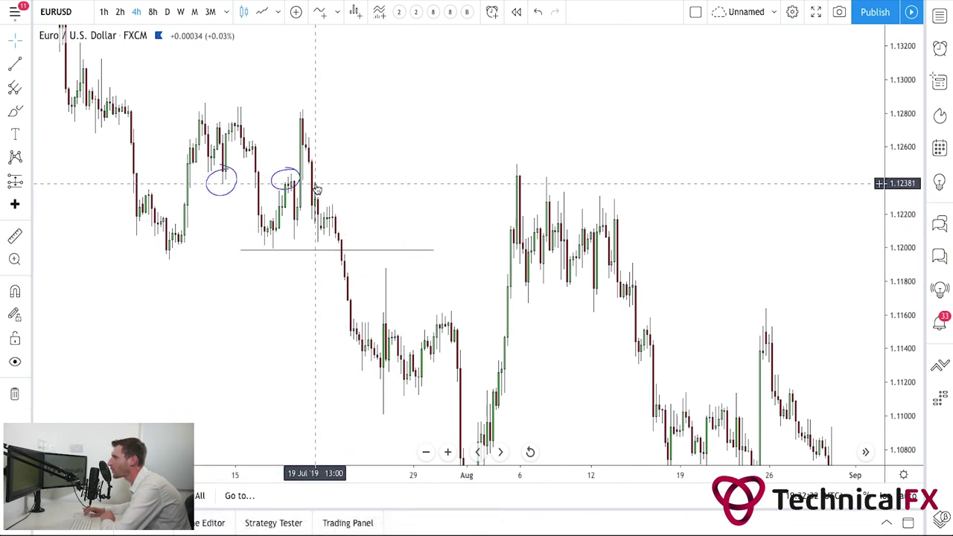
Draw a rectangle between about 1.1197 and 1.1187 beneath the July lows, from early July to early August.
click(26, 113)
click(61, 142)
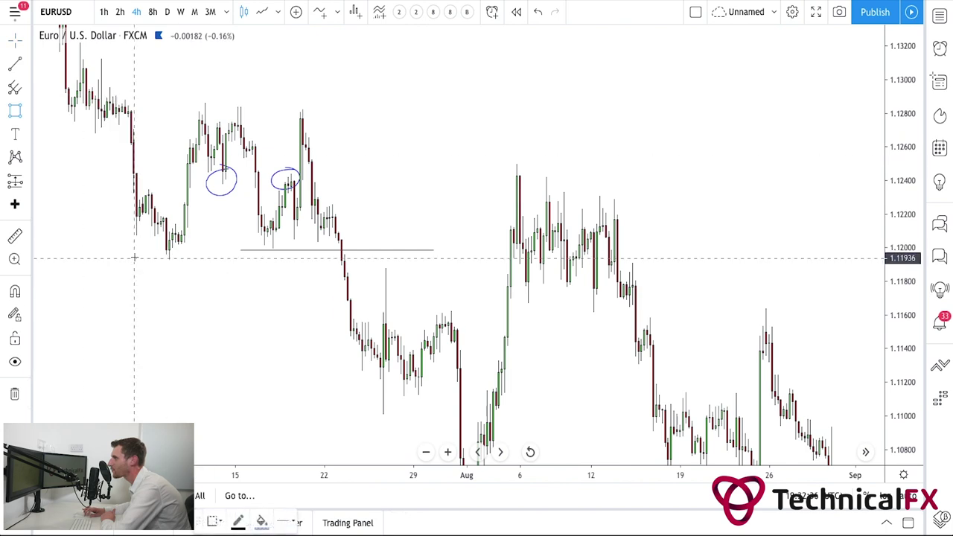
mouse_move(137, 253)
mouse_down()
mouse_move(372, 291)
mouse_move(491, 278)
mouse_move(487, 268)
mouse_up()
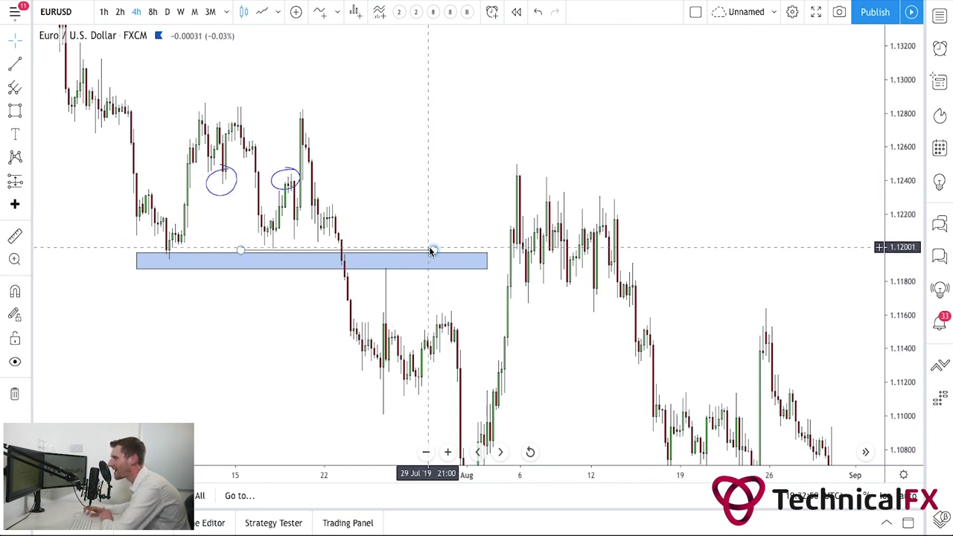
Delete the rectangle, the trend line and both brush circles from the July price swings.
right_click(387, 269)
click(360, 264)
key(Delete)
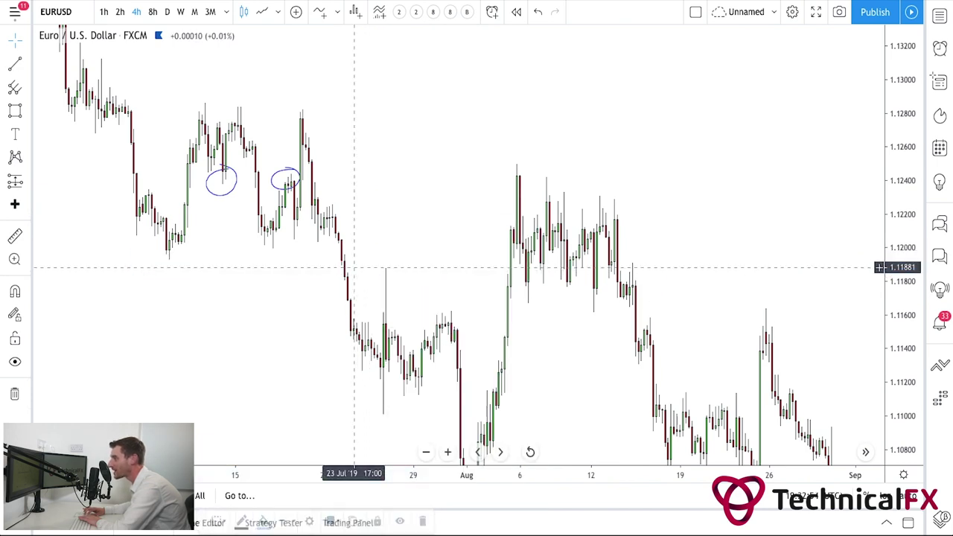
key(Delete)
click(224, 195)
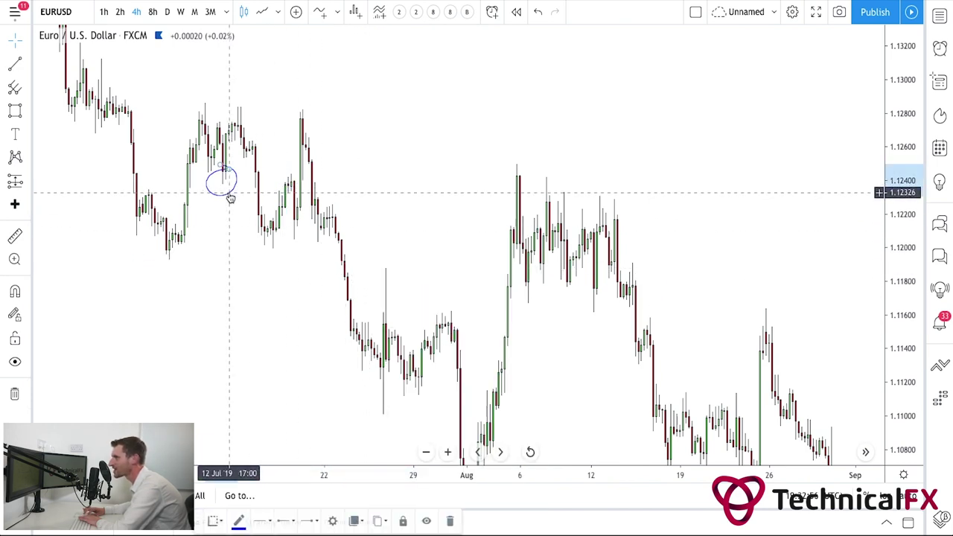
key(Delete)
Draw a rectangle beneath the early-August lows from 5 to 20 August 2019, between about 1.1170 and 1.1158.
drag(416, 195, 263, 119)
drag(327, 216, 263, 227)
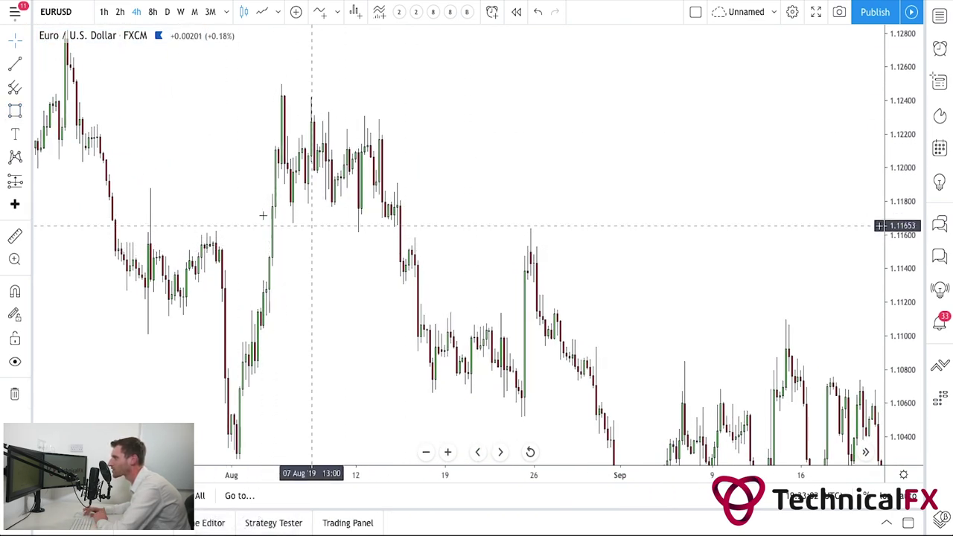
click(14, 110)
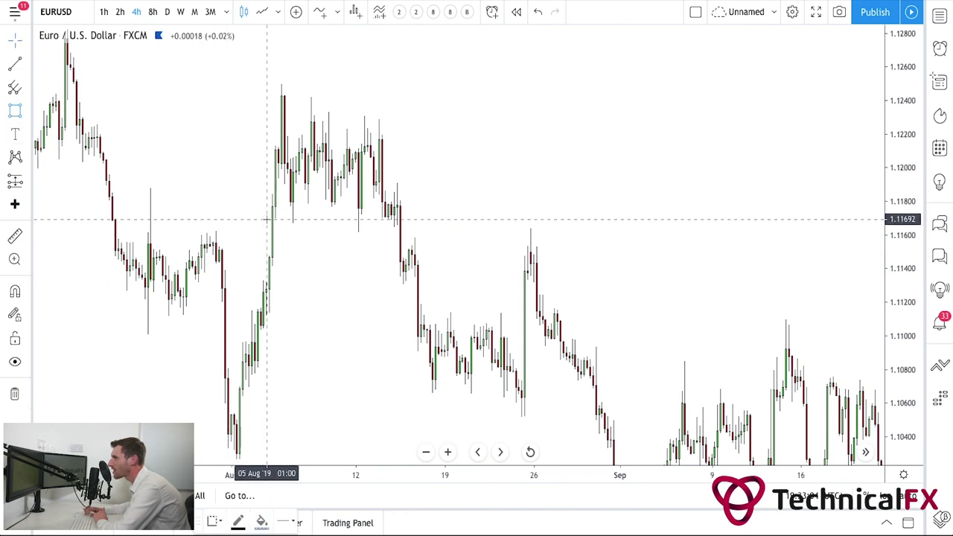
drag(276, 226, 430, 244)
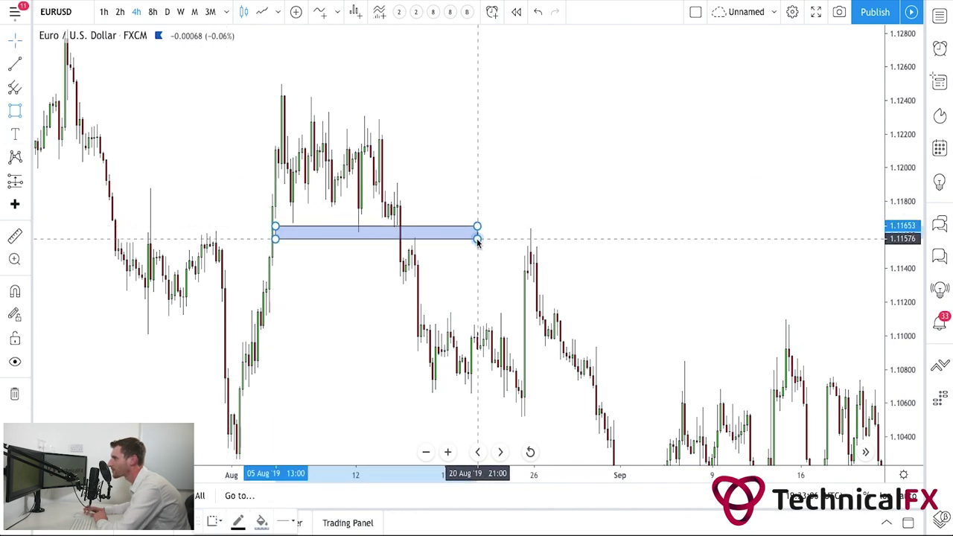
click(477, 239)
click(453, 192)
drag(276, 227, 267, 219)
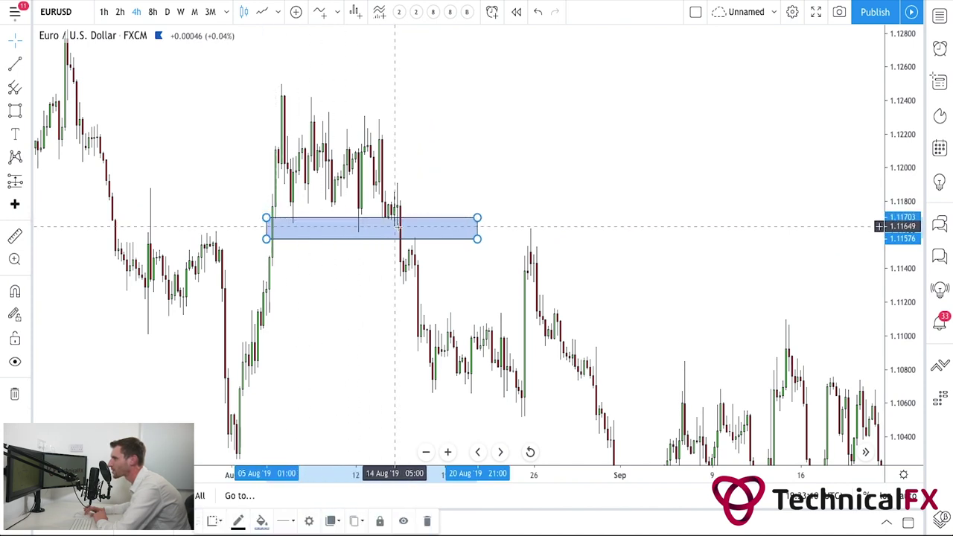
Move the rectangle over the mid-August and 26 August highs, between about 1.1167 and 1.1154.
click(442, 170)
drag(442, 169, 408, 152)
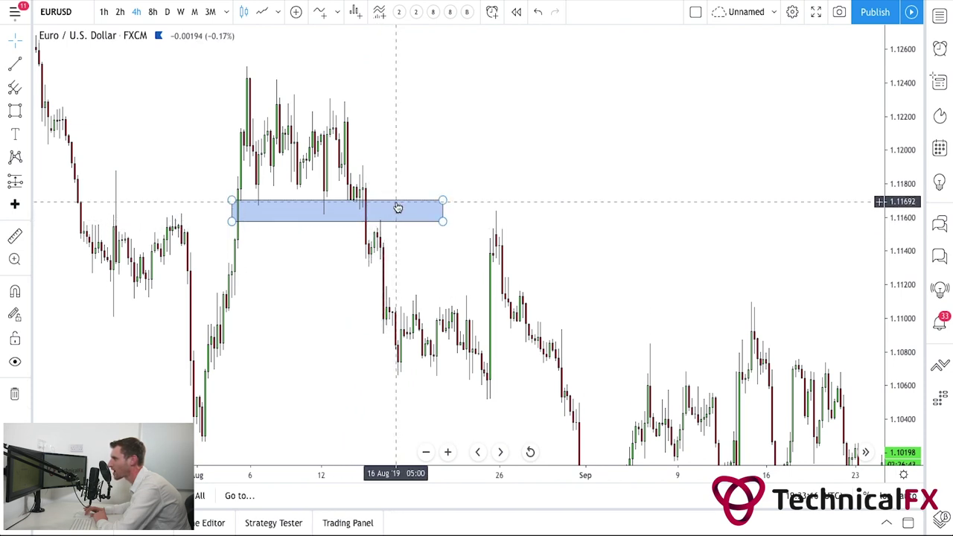
drag(399, 206, 515, 212)
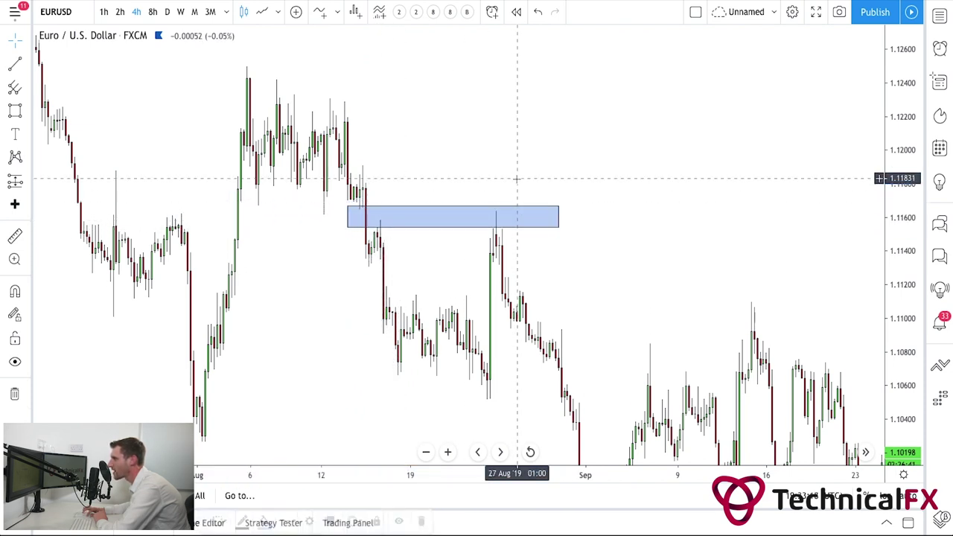
drag(423, 174, 361, 113)
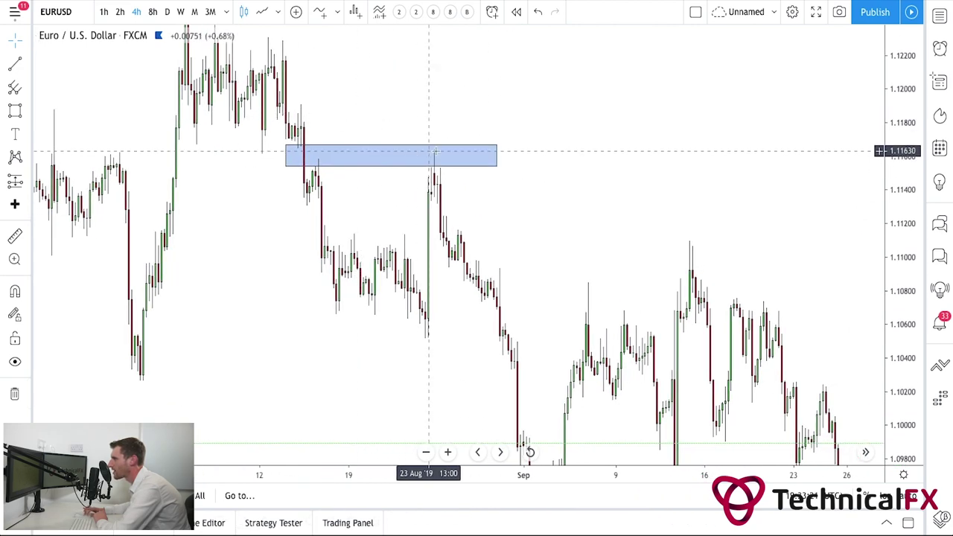
Draw a horizontal trend line at about 1.1067 from the mid-August low across to the 12 September price action.
click(15, 67)
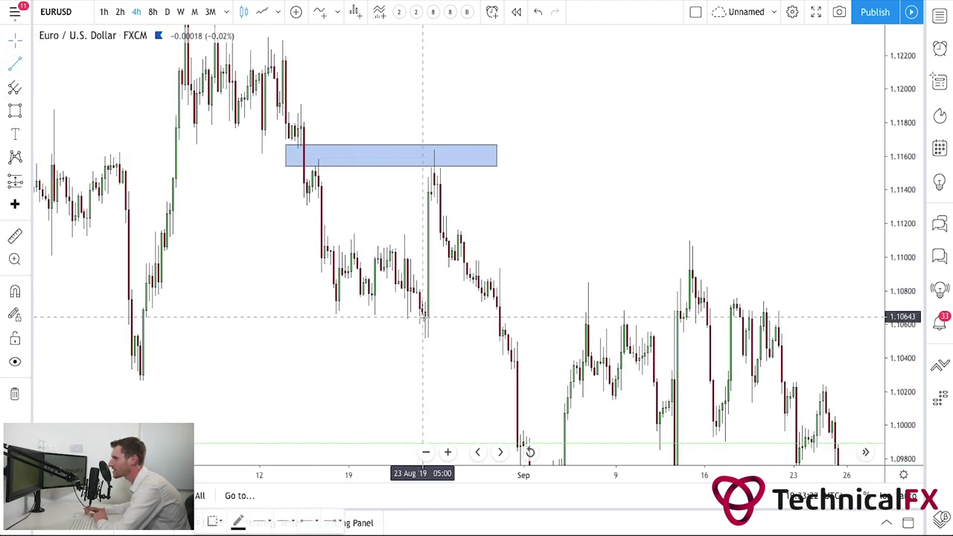
click(325, 313)
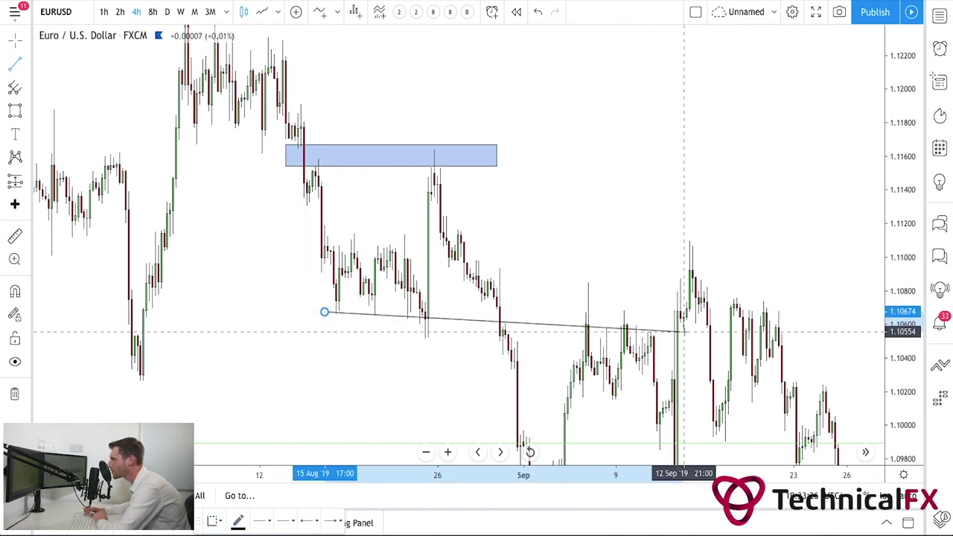
click(675, 312)
Compare the August lows with the September highs along the trend line, then remove all drawings.
drag(630, 256, 559, 202)
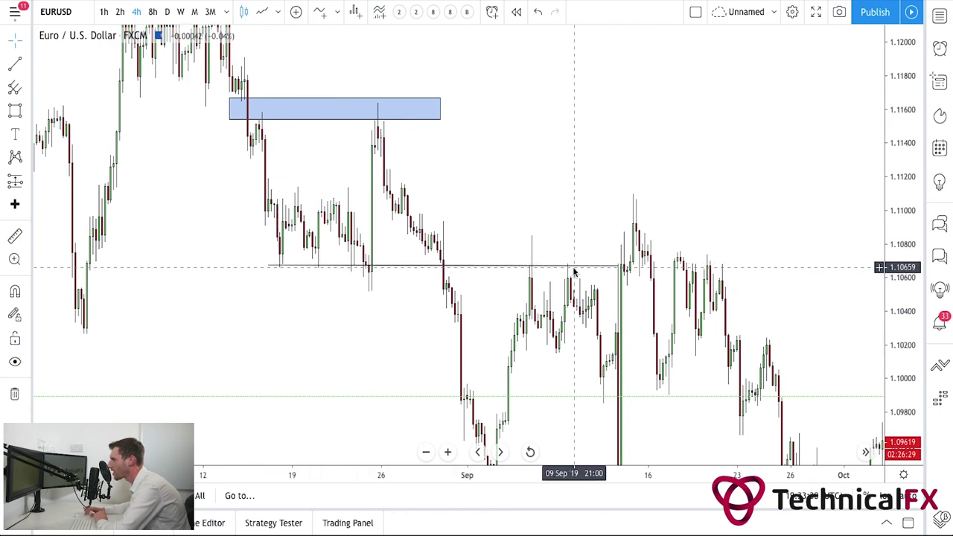
drag(583, 262, 460, 202)
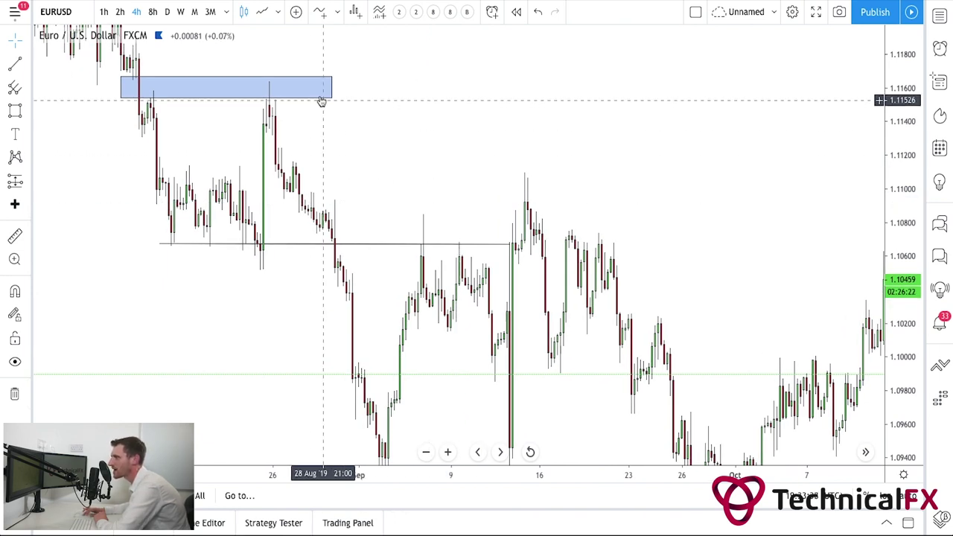
click(15, 393)
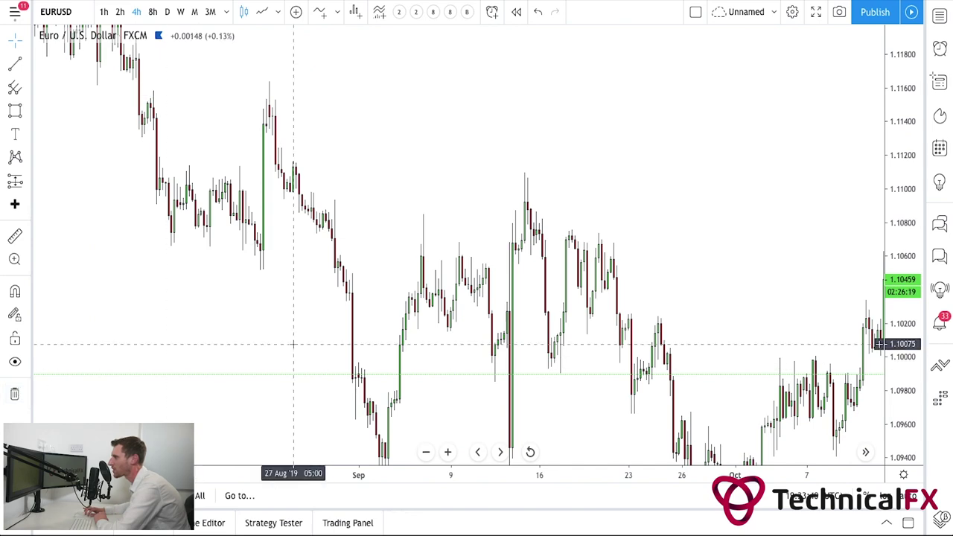
Draw a short trend line at about 1.1024 from the 19 September 2019 low across the 23 September high.
drag(291, 343, 127, 271)
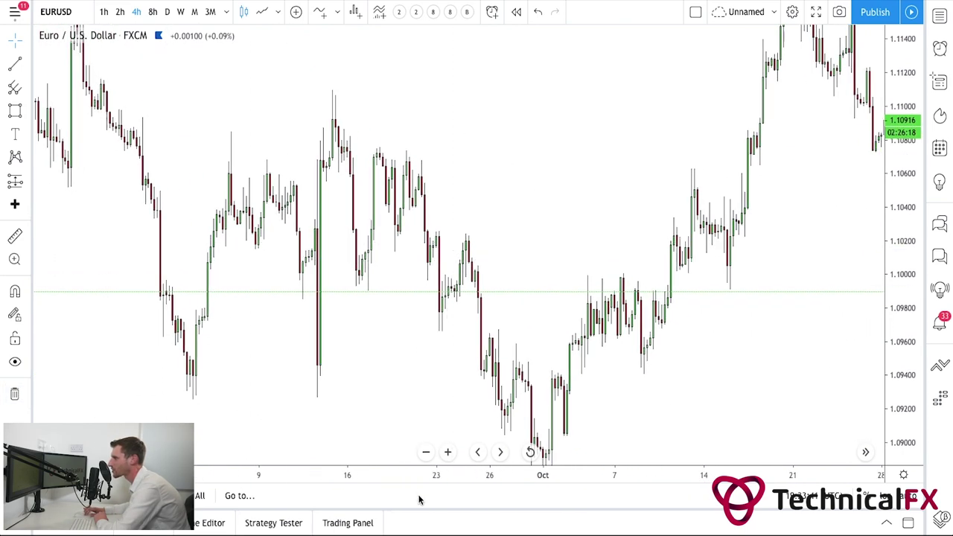
click(447, 452)
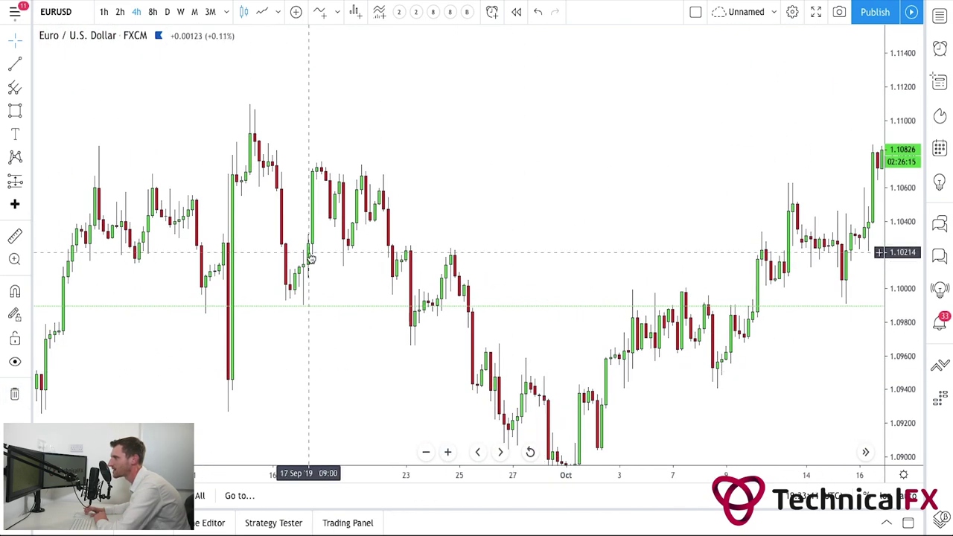
click(14, 64)
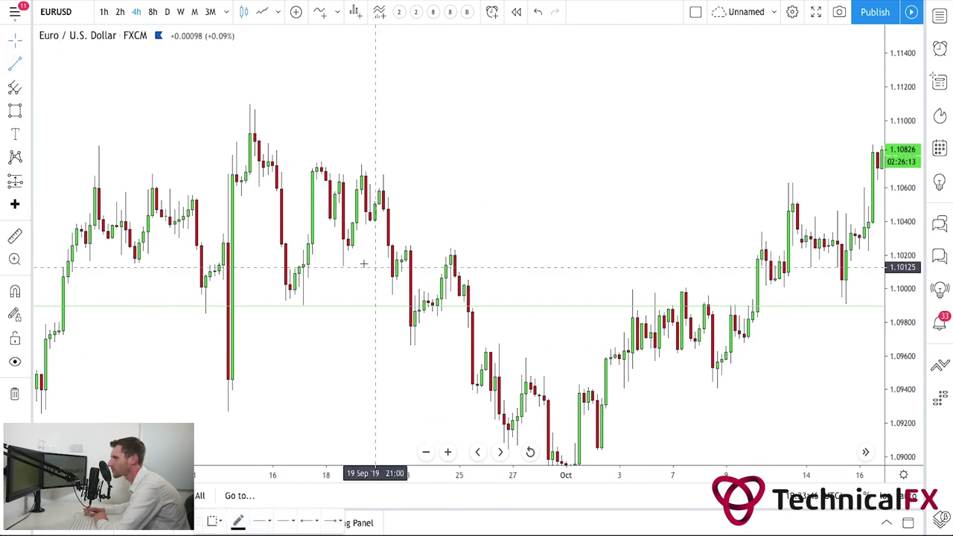
click(432, 248)
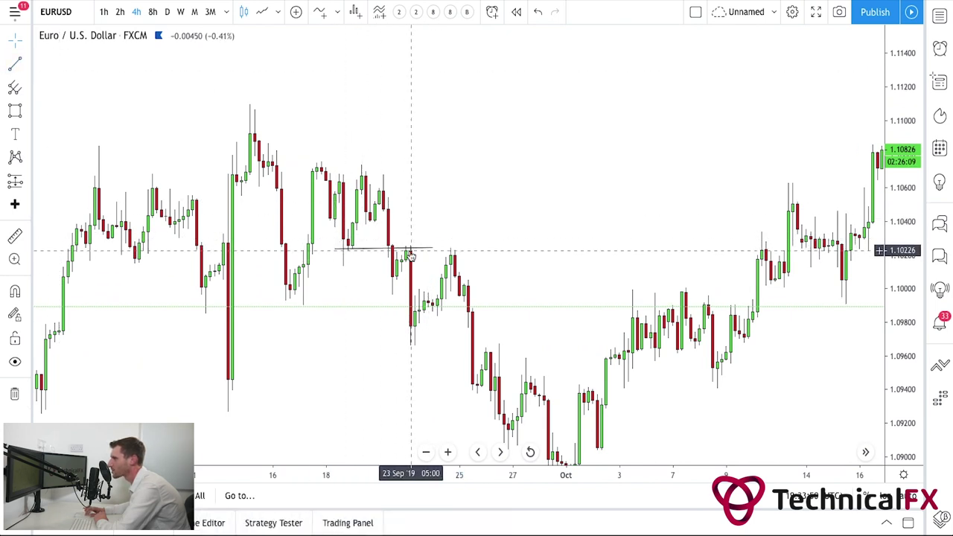
Move the trend line to the 23 September low at about 1.0967 and extend it to 29 September.
mouse_move(416, 225)
mouse_down()
mouse_move(348, 198)
mouse_move(381, 220)
mouse_move(405, 220)
mouse_up()
right_click(397, 195)
click(340, 228)
click(339, 222)
mouse_move(383, 195)
mouse_down()
mouse_move(336, 131)
mouse_move(332, 254)
mouse_up()
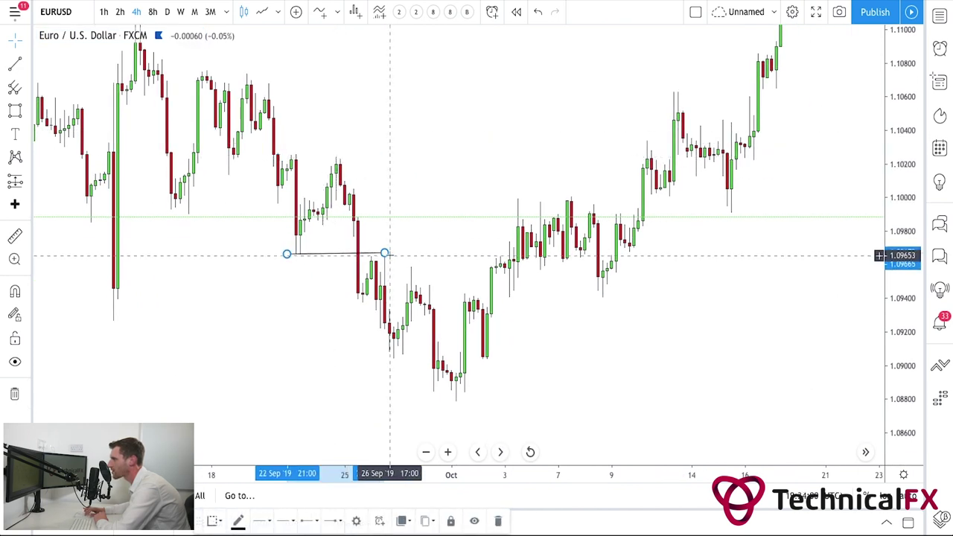
drag(417, 256, 420, 258)
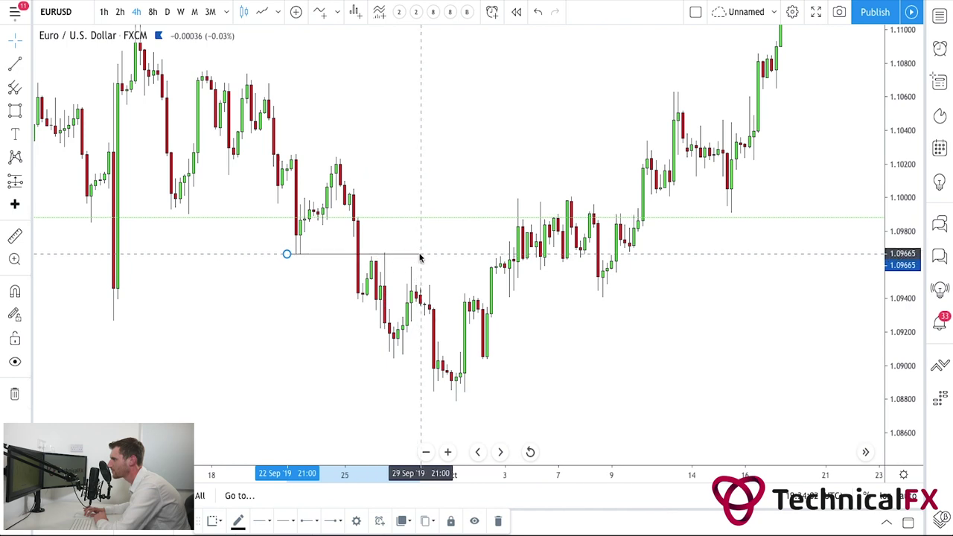
click(404, 242)
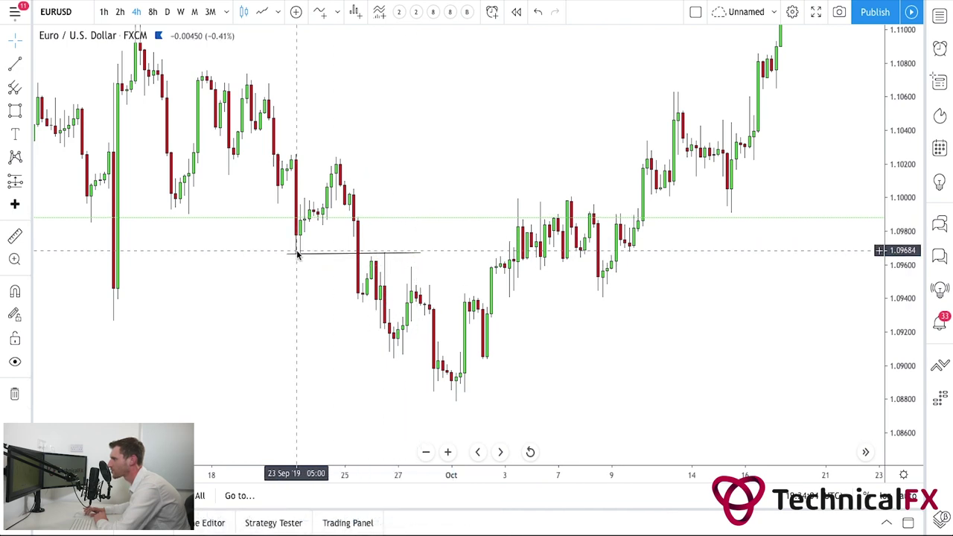
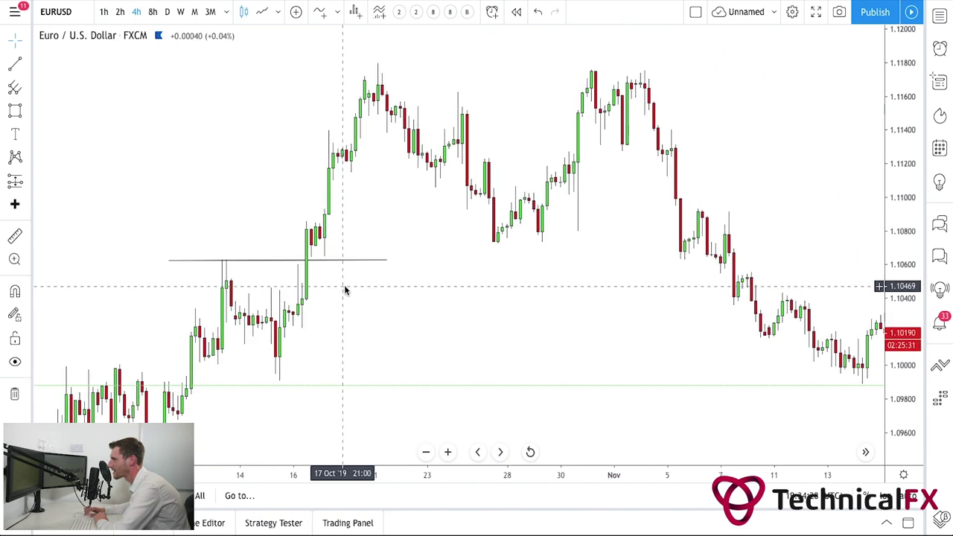
Move the trend line to about 1.1130, at the swing lows of early November 2019.
mouse_move(314, 260)
mouse_down()
mouse_move(530, 175)
mouse_move(525, 166)
mouse_move(497, 212)
mouse_move(417, 172)
mouse_move(282, 171)
mouse_up()
click(516, 179)
mouse_move(281, 205)
mouse_down()
mouse_move(372, 204)
mouse_move(436, 186)
mouse_up()
click(429, 203)
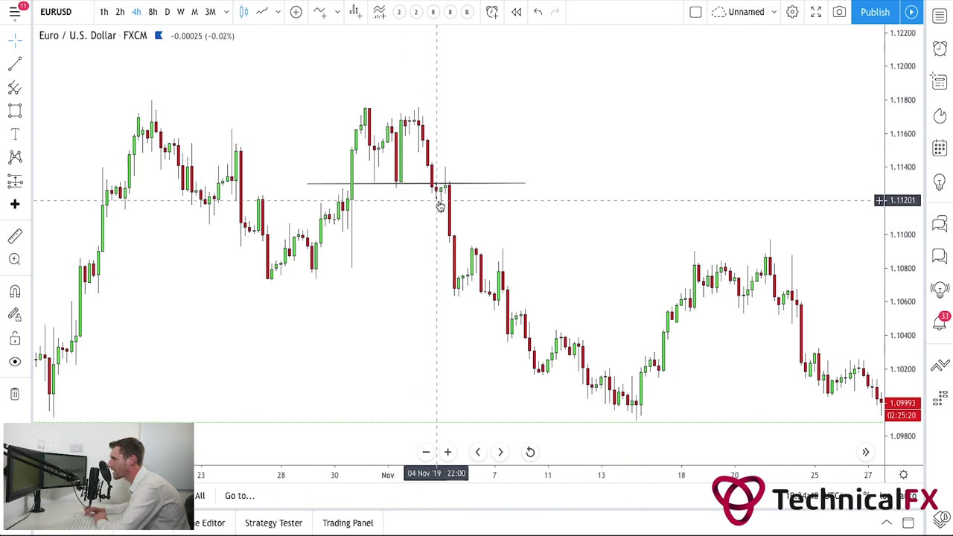
Move the trend line down through the successive November 2019 swing lows at about 1.1056, 1.1040 and 1.1018.
mouse_move(478, 202)
mouse_down()
mouse_move(396, 152)
mouse_move(445, 245)
mouse_move(469, 257)
mouse_up()
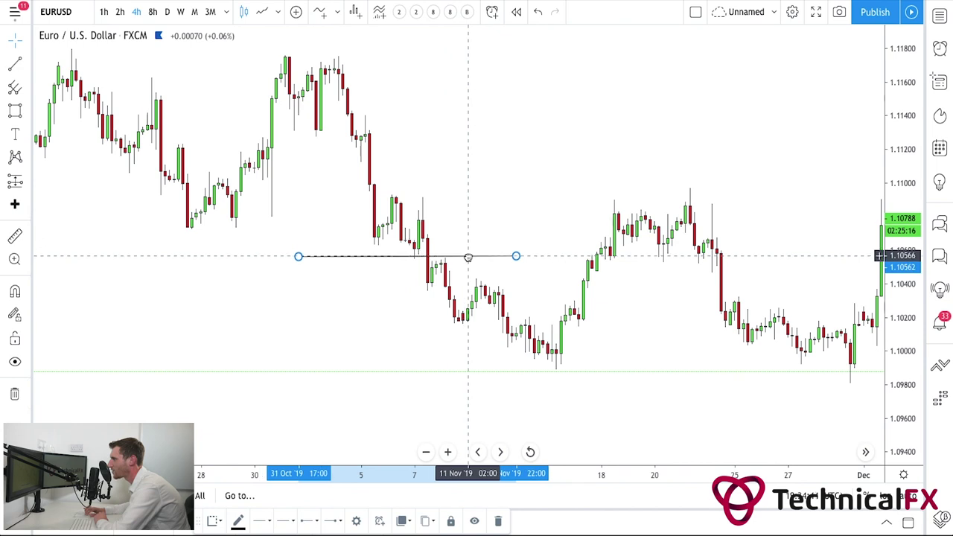
click(455, 227)
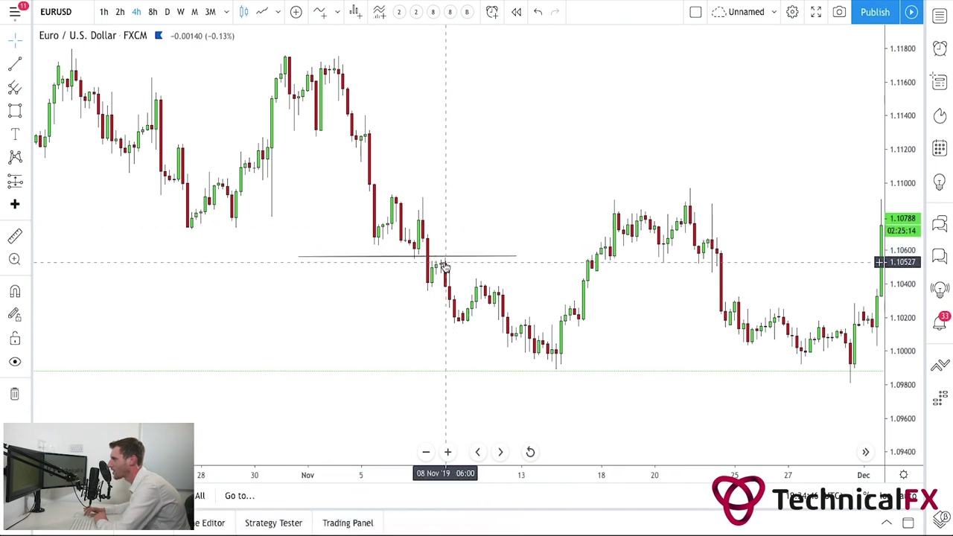
mouse_move(445, 262)
mouse_down()
mouse_move(406, 198)
mouse_move(404, 227)
mouse_move(427, 256)
mouse_move(440, 257)
mouse_up()
click(440, 225)
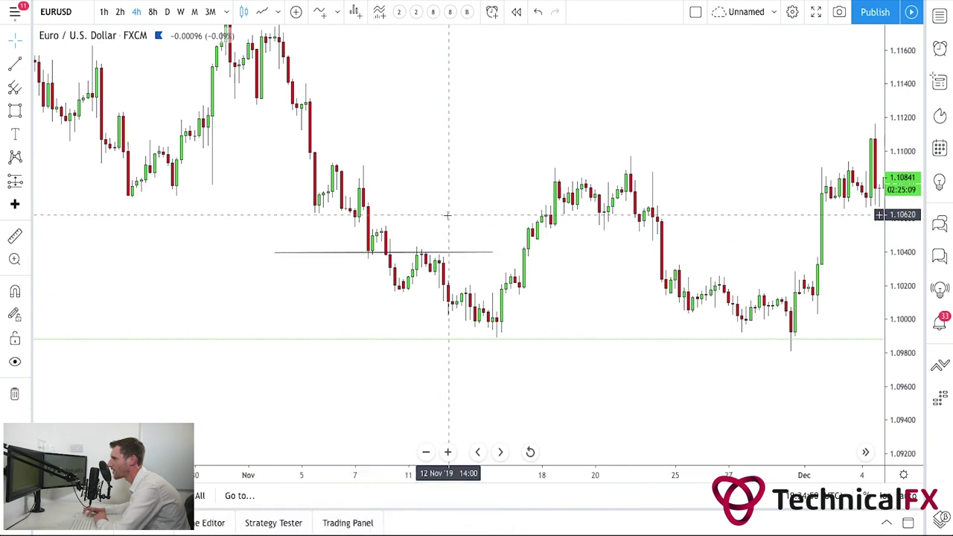
mouse_move(447, 212)
mouse_down()
mouse_move(375, 213)
mouse_move(364, 246)
mouse_move(402, 293)
mouse_up()
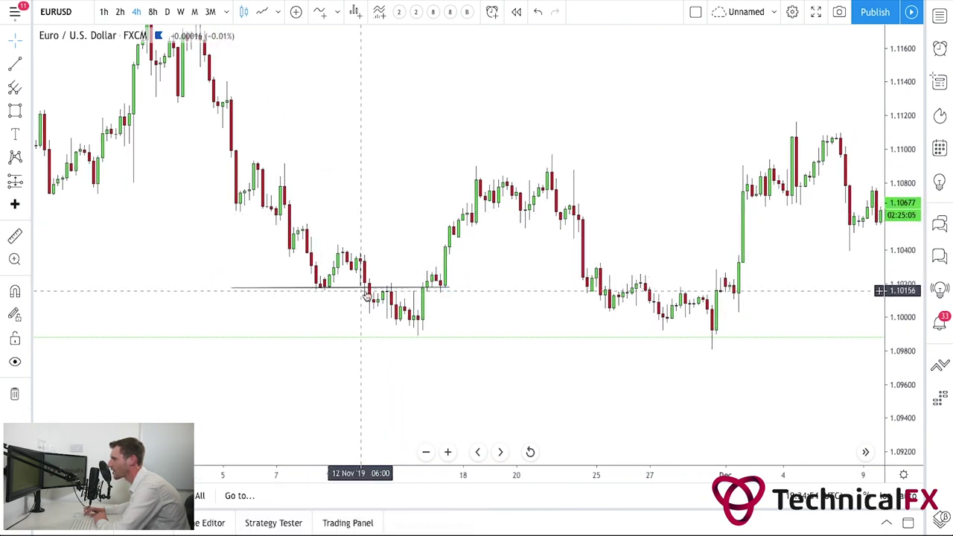
mouse_move(476, 317)
mouse_down()
mouse_move(334, 287)
mouse_move(375, 287)
mouse_up()
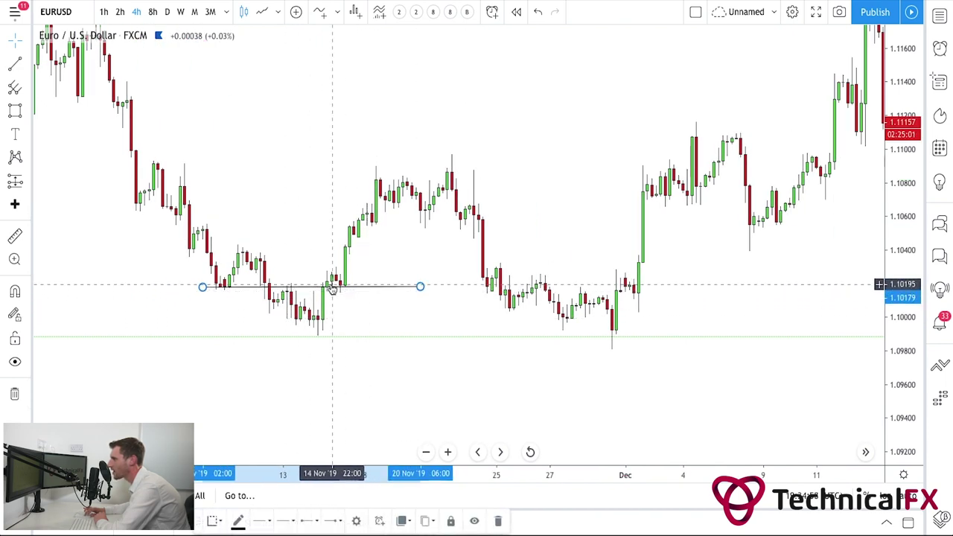
Draw a horizontal trend line at about 1.1109 from the 3 December 2019 highs across the 12 December low.
mouse_move(343, 289)
mouse_down()
mouse_move(271, 313)
mouse_move(270, 291)
mouse_move(390, 211)
mouse_move(404, 216)
mouse_up()
drag(432, 245, 420, 243)
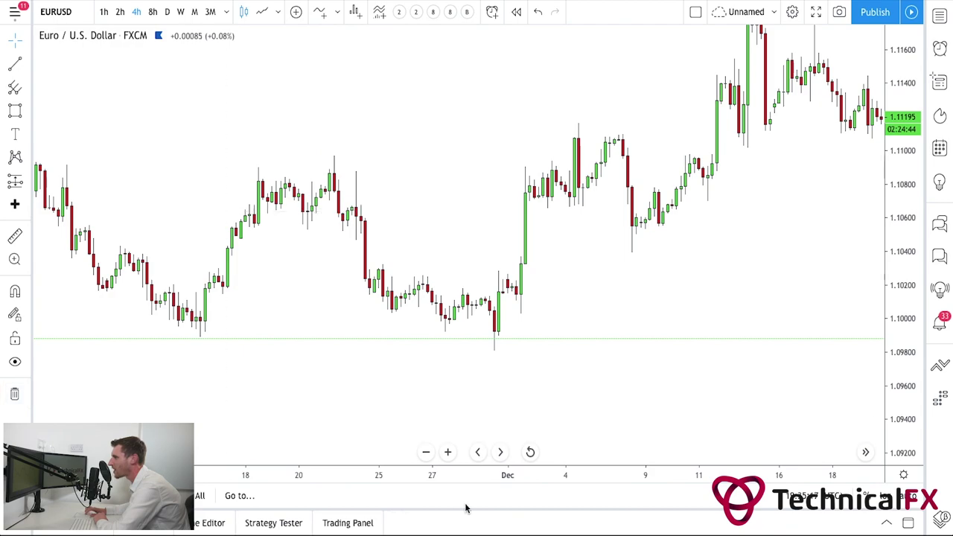
click(425, 452)
drag(547, 306, 194, 364)
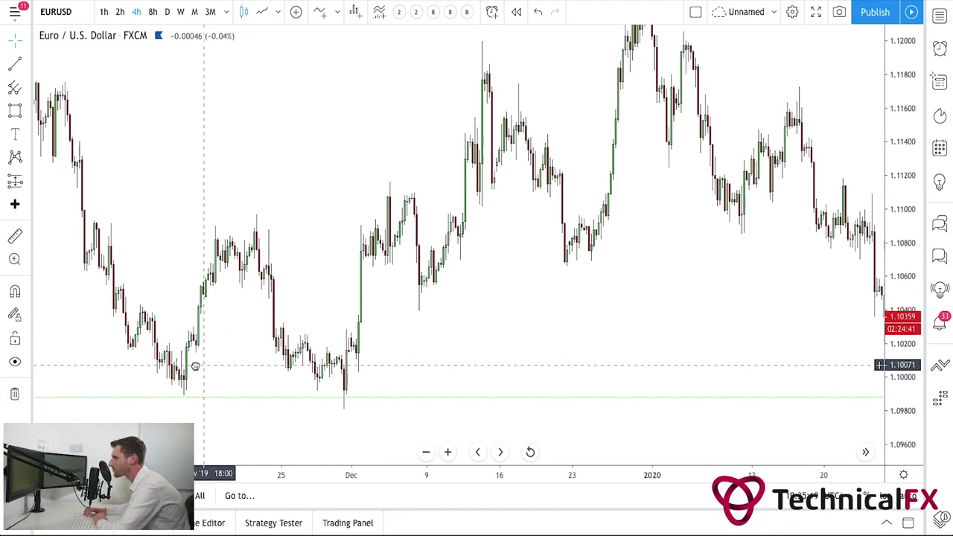
drag(484, 307, 341, 365)
drag(358, 325, 438, 335)
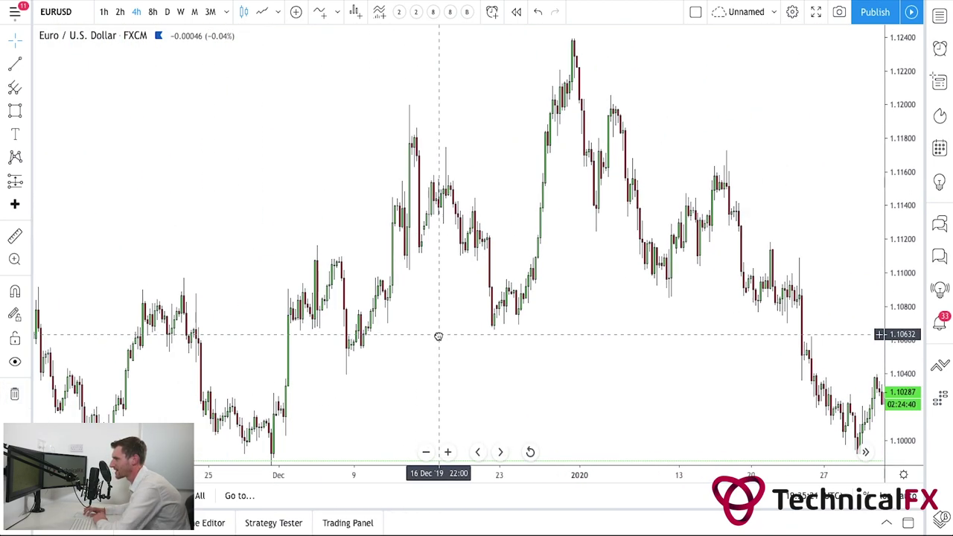
click(447, 452)
drag(389, 415, 527, 366)
click(14, 67)
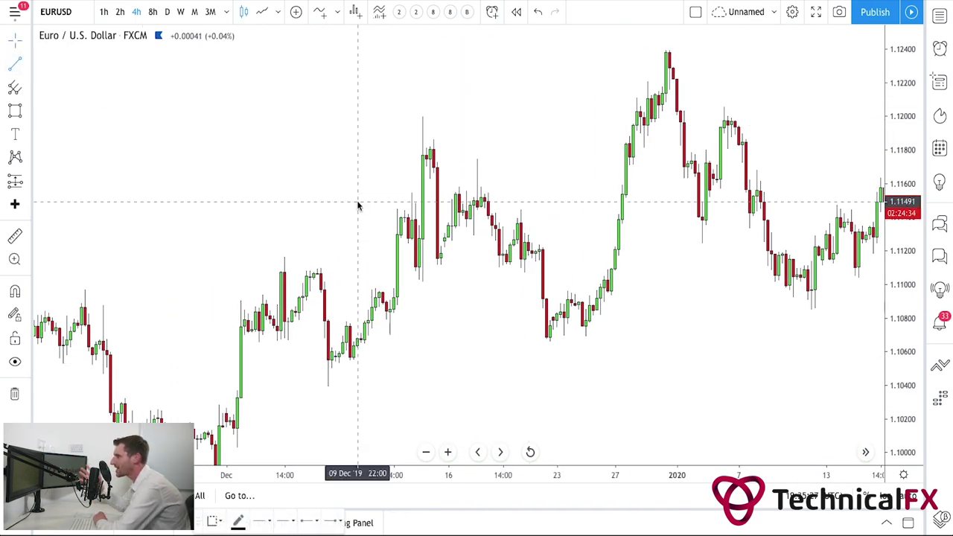
click(271, 268)
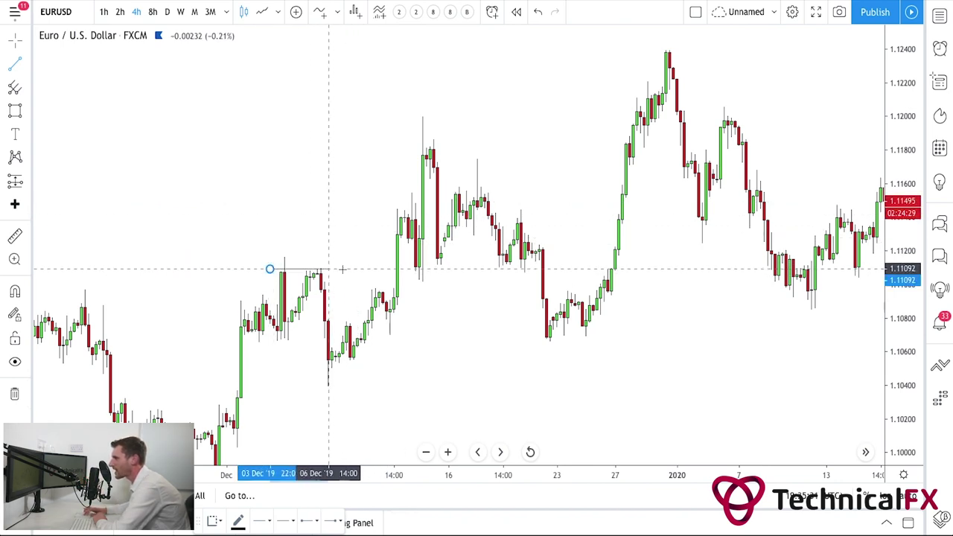
click(474, 269)
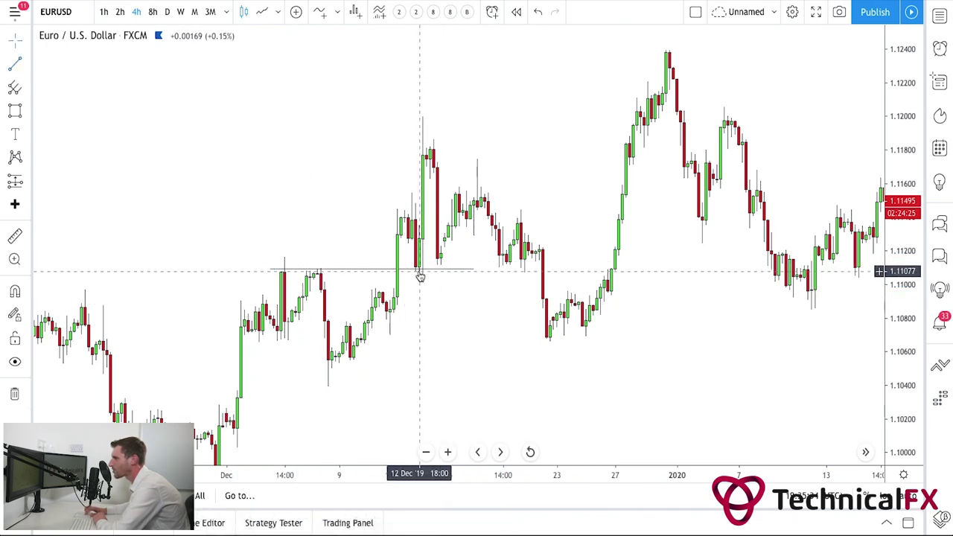
Move the trend line to the mid-December lows at about 1.1110, and on to about 1.1112 from 13 January 2020 past the 21 January high.
mouse_move(436, 290)
mouse_down()
mouse_move(305, 286)
mouse_move(336, 266)
mouse_move(435, 266)
mouse_up()
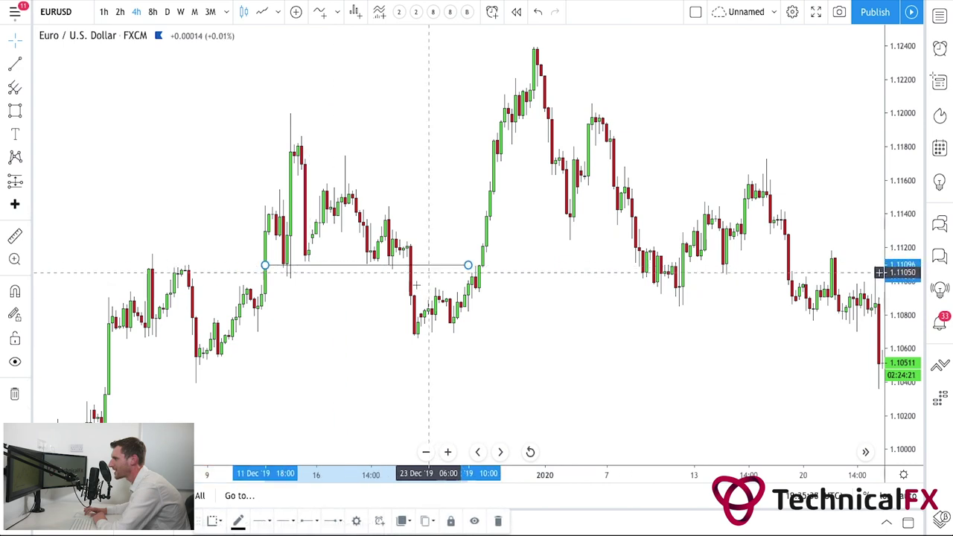
click(428, 272)
drag(587, 330, 427, 334)
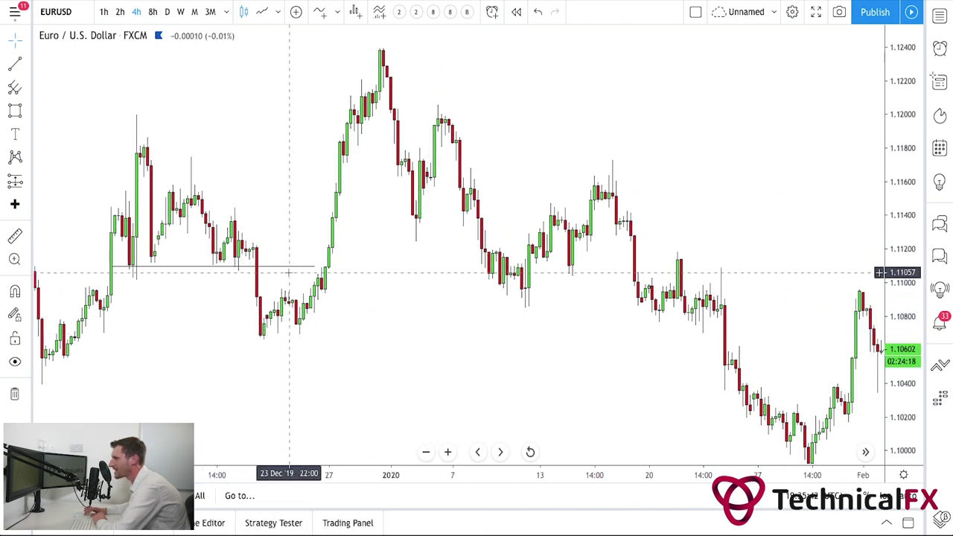
drag(351, 315, 399, 335)
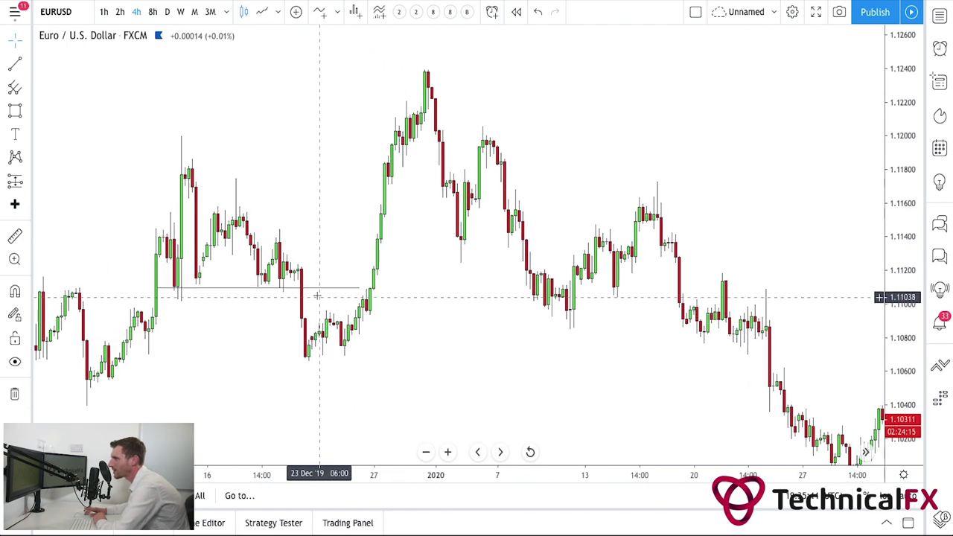
mouse_move(320, 293)
mouse_down()
mouse_move(398, 285)
mouse_move(485, 298)
mouse_move(558, 268)
mouse_move(615, 305)
mouse_move(640, 345)
mouse_move(457, 366)
mouse_move(570, 270)
mouse_up()
click(457, 336)
click(534, 315)
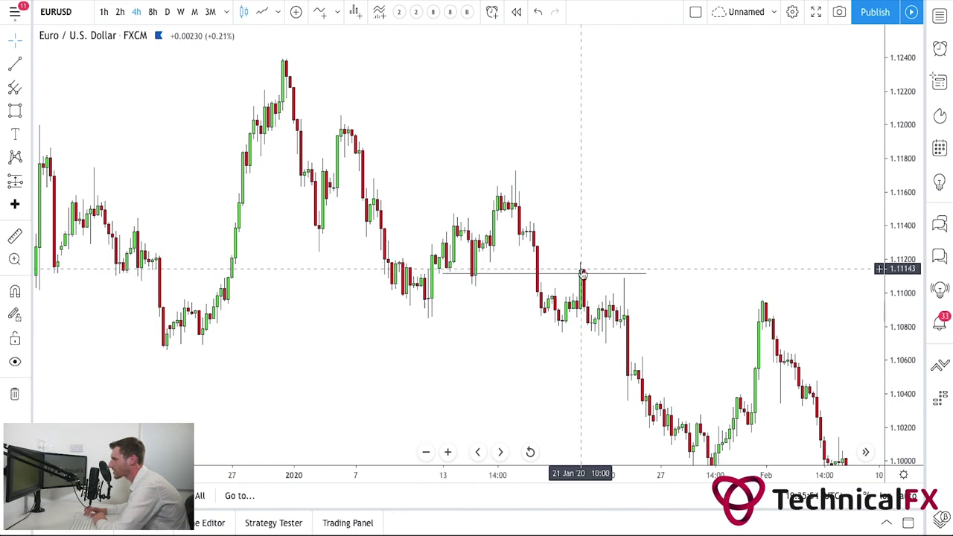
Switch the chart to GBPUSD from the watchlist.
drag(632, 251, 438, 161)
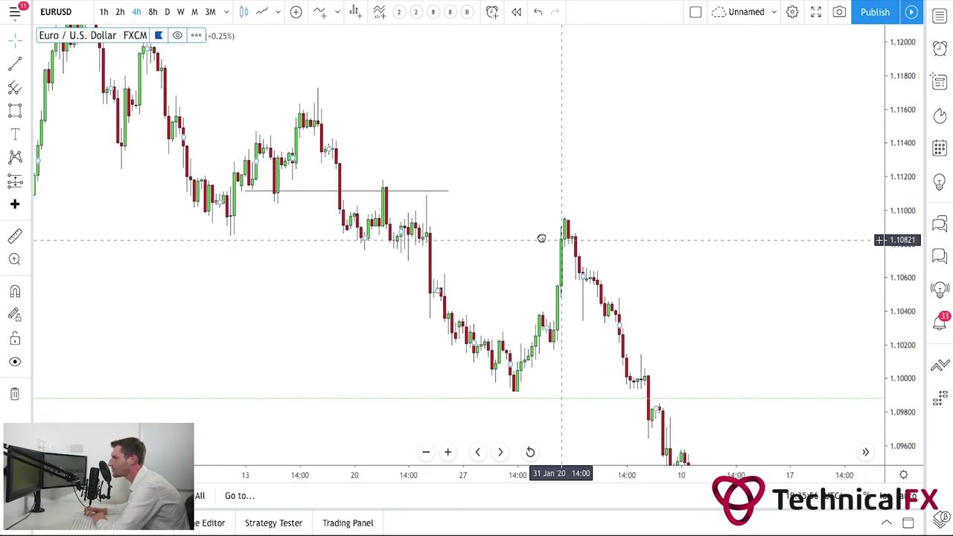
drag(541, 238, 533, 233)
drag(453, 196, 548, 202)
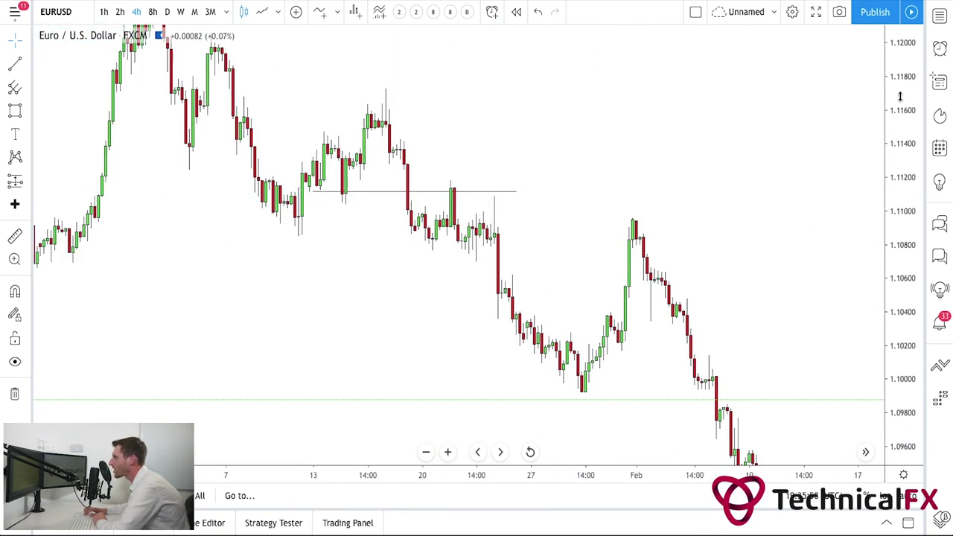
click(939, 18)
scroll(806, 197, down, 3)
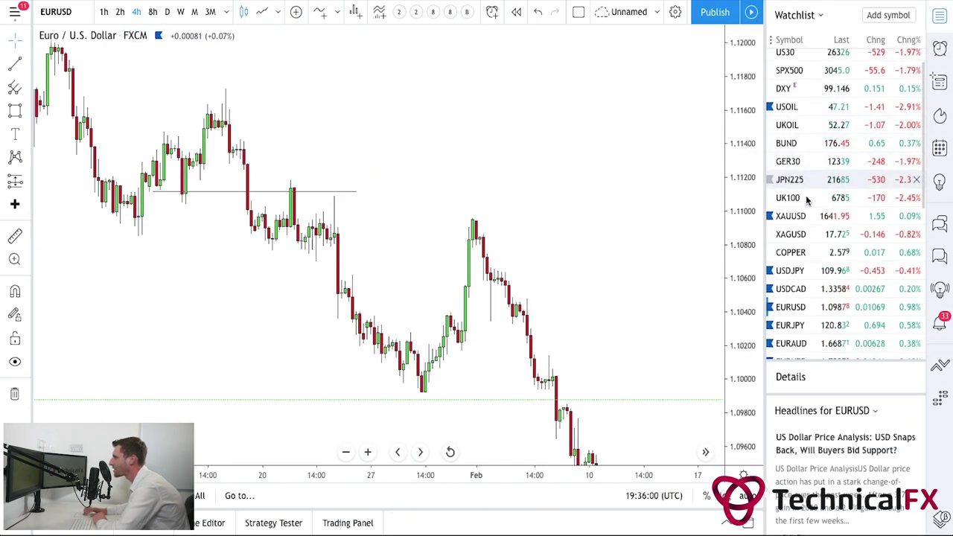
scroll(806, 197, down, 3)
scroll(804, 223, up, 3)
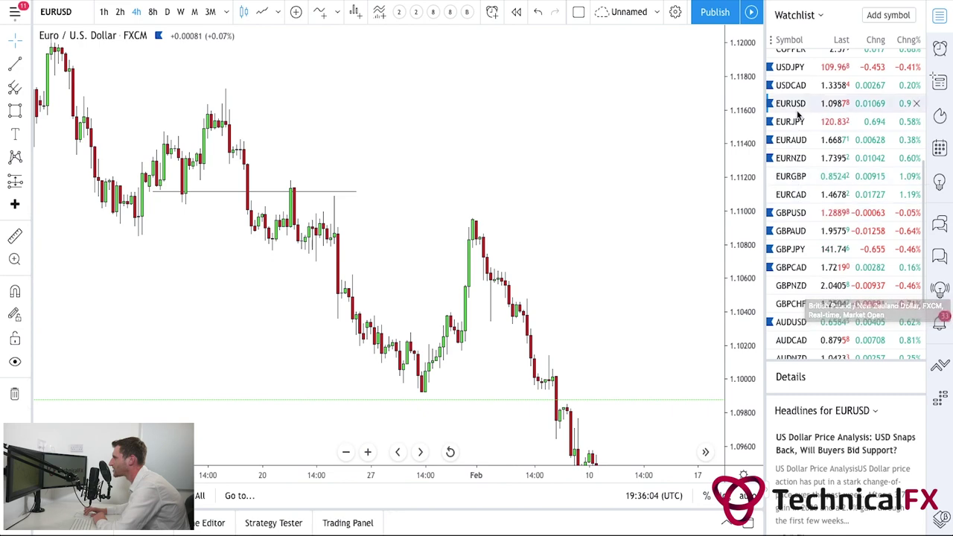
scroll(809, 223, up, 3)
scroll(813, 174, down, 3)
click(811, 160)
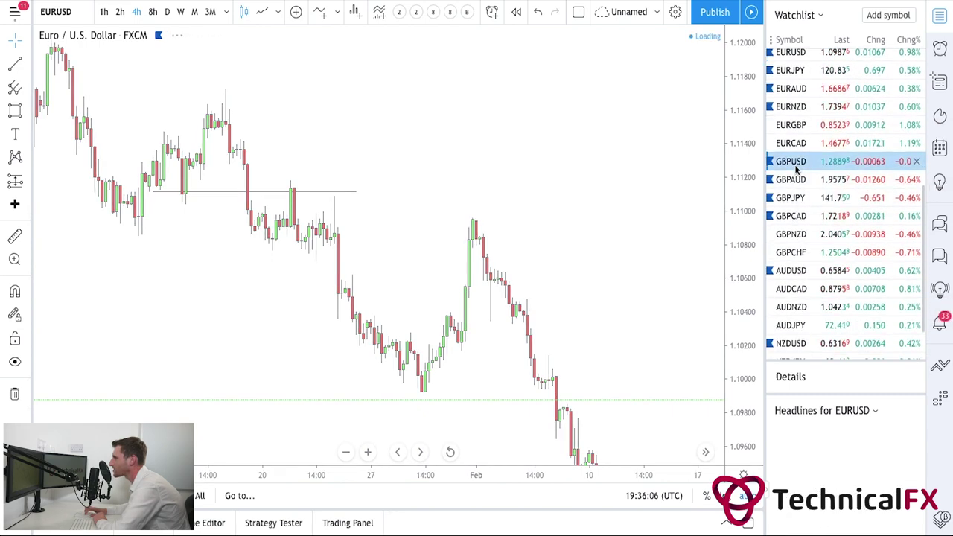
Draw a horizontal trend line at about 1.3089 from the 8 January 2020 low to 13 January.
drag(455, 238, 595, 263)
drag(350, 265, 501, 266)
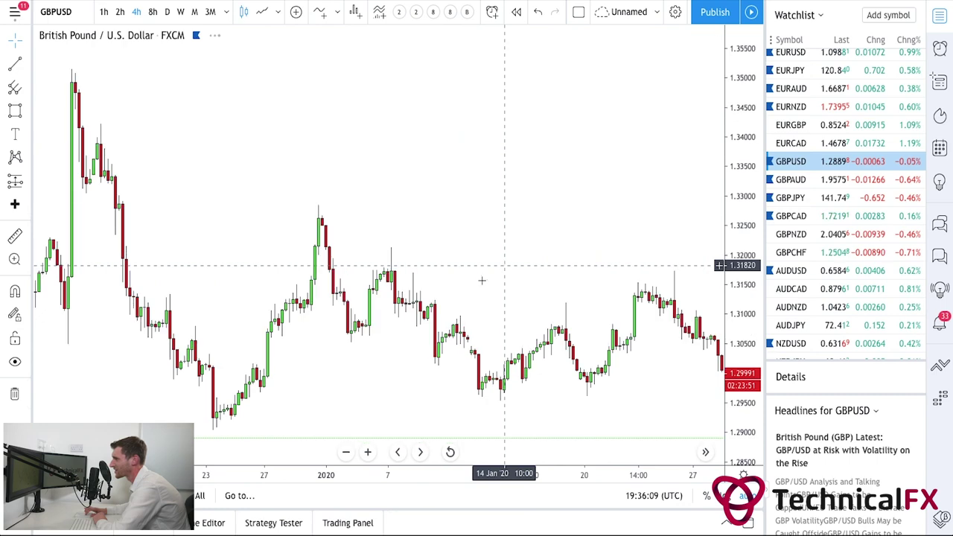
click(368, 452)
scroll(317, 374, left, 3)
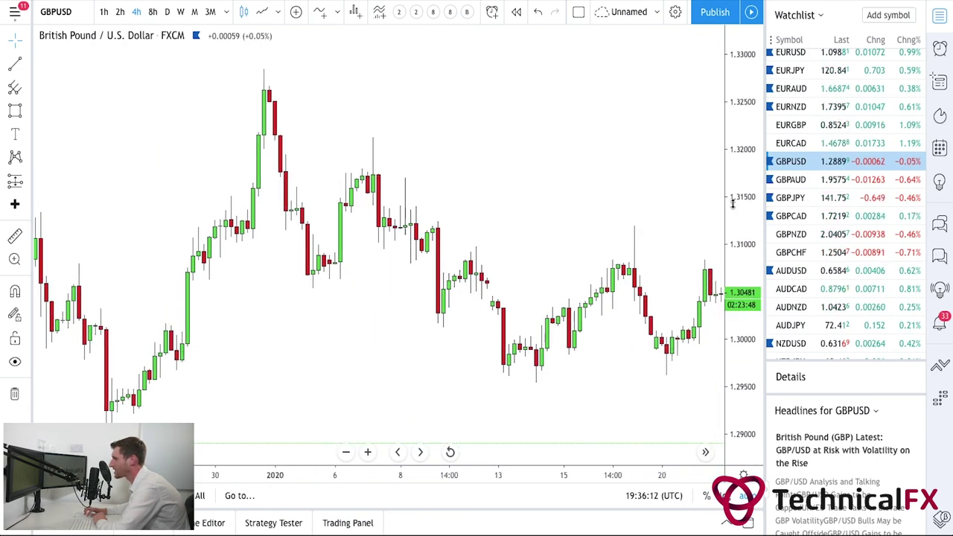
click(15, 64)
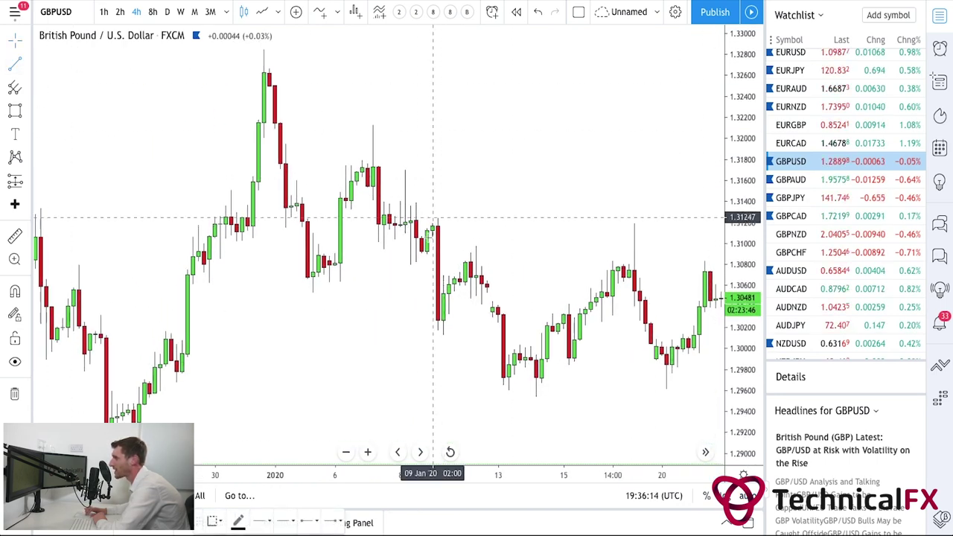
click(400, 254)
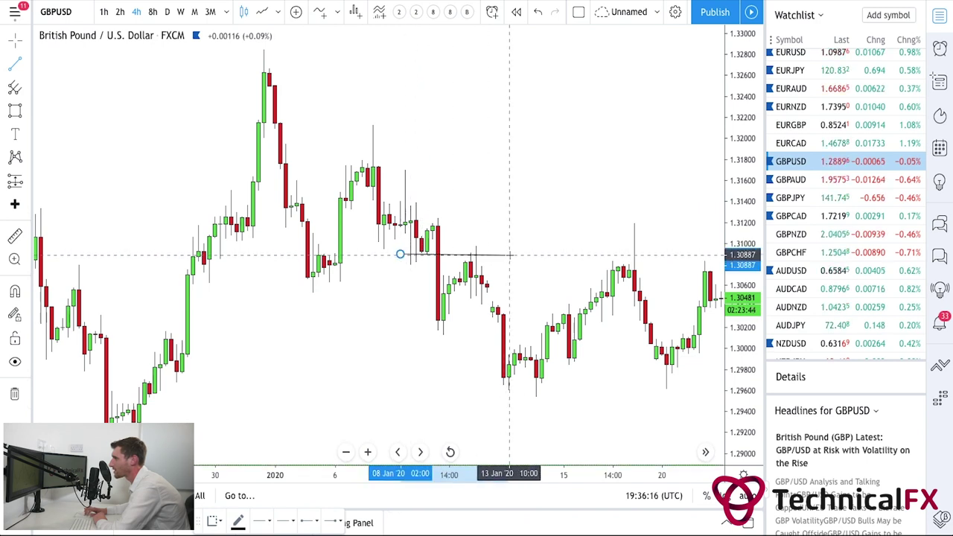
click(509, 254)
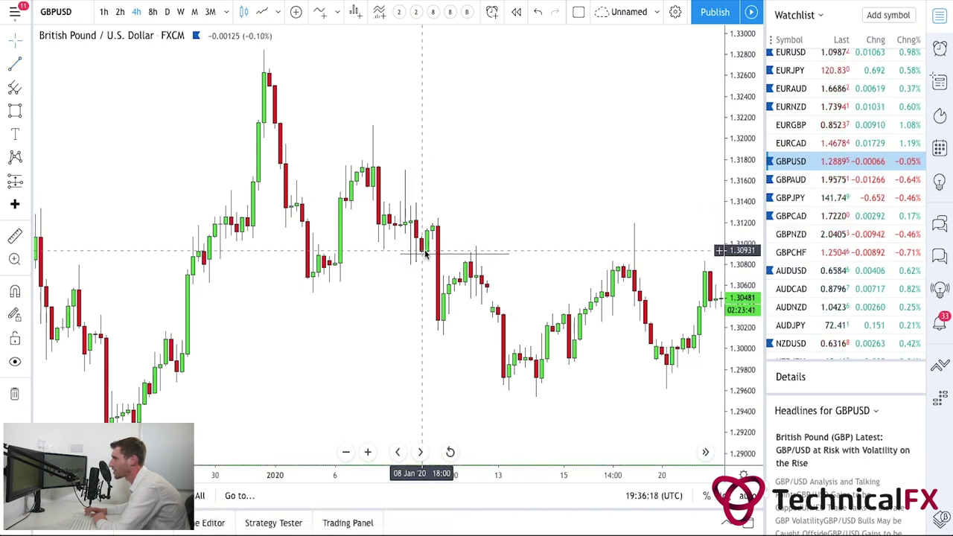
Move the trend line down to about 1.3008, from the 9 January 2020 swing low across the 13 January candles.
drag(512, 272, 480, 324)
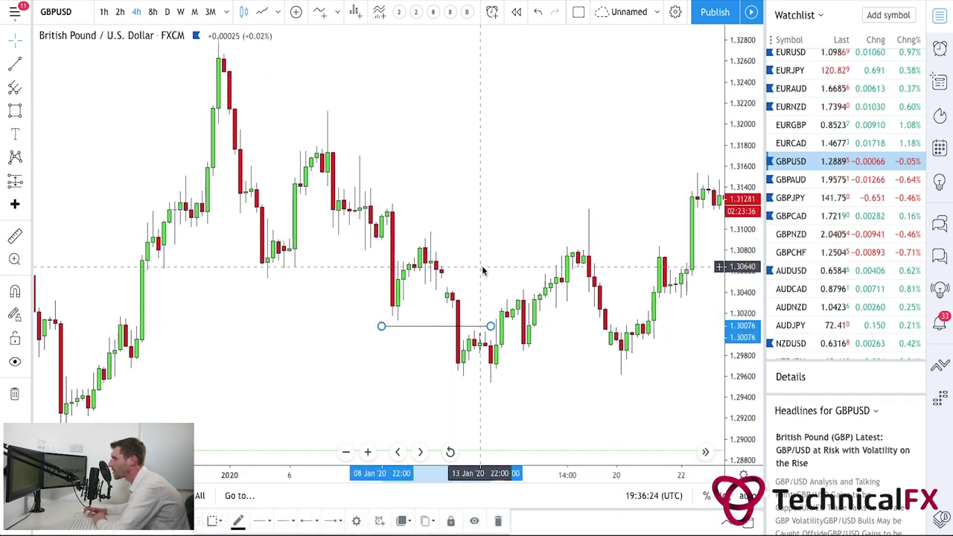
click(408, 318)
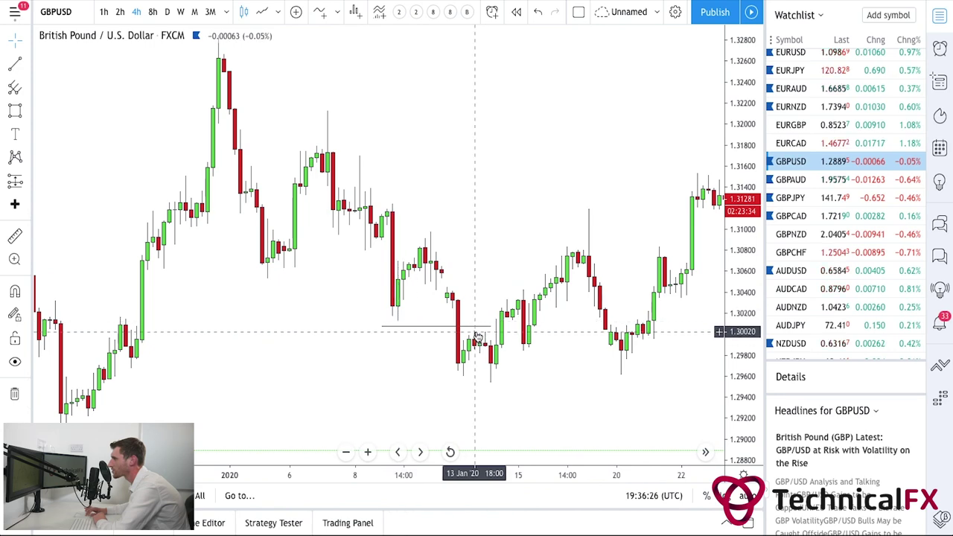
drag(480, 305, 426, 311)
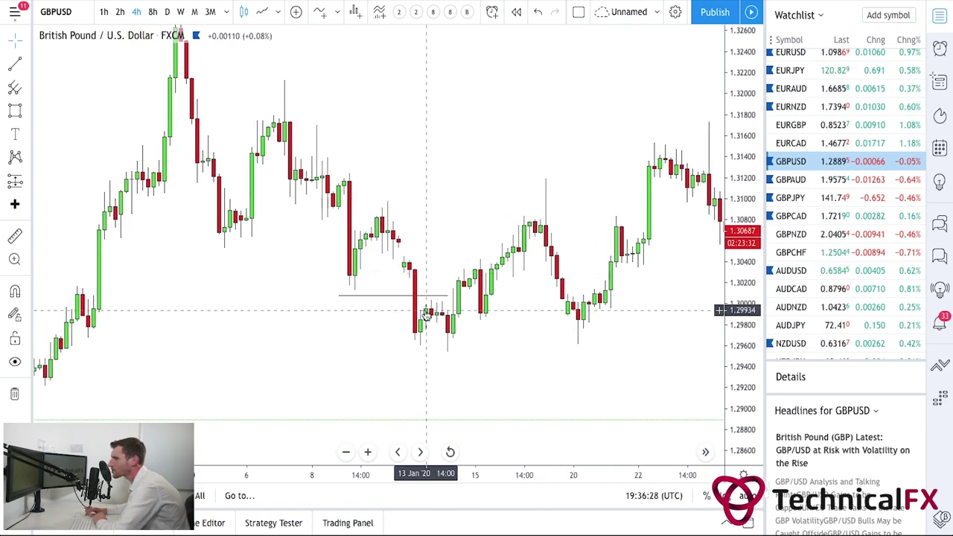
Draw a horizontal trend line at about 1.3065 from the 18 December 2019 lows across the 20 December high.
drag(355, 248, 661, 219)
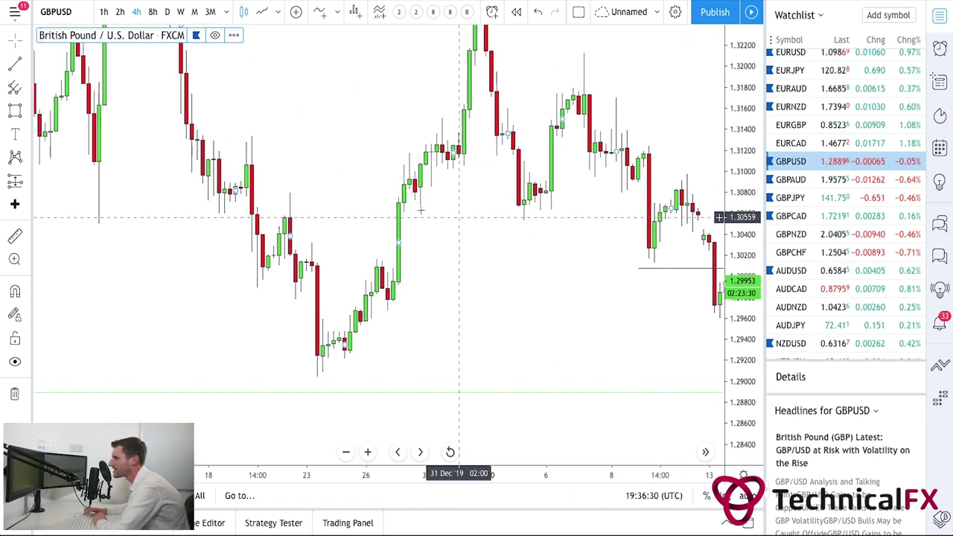
drag(404, 213, 476, 293)
drag(397, 250, 487, 279)
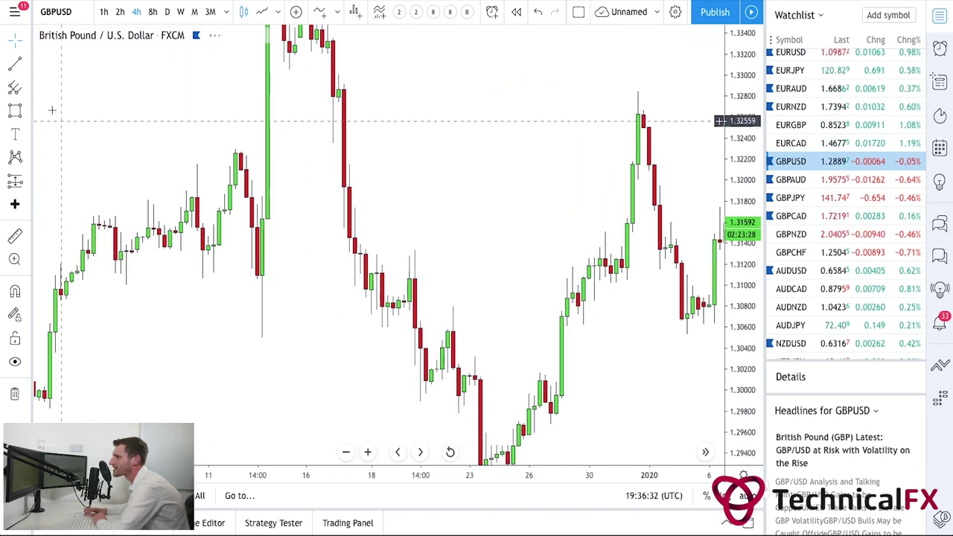
click(15, 67)
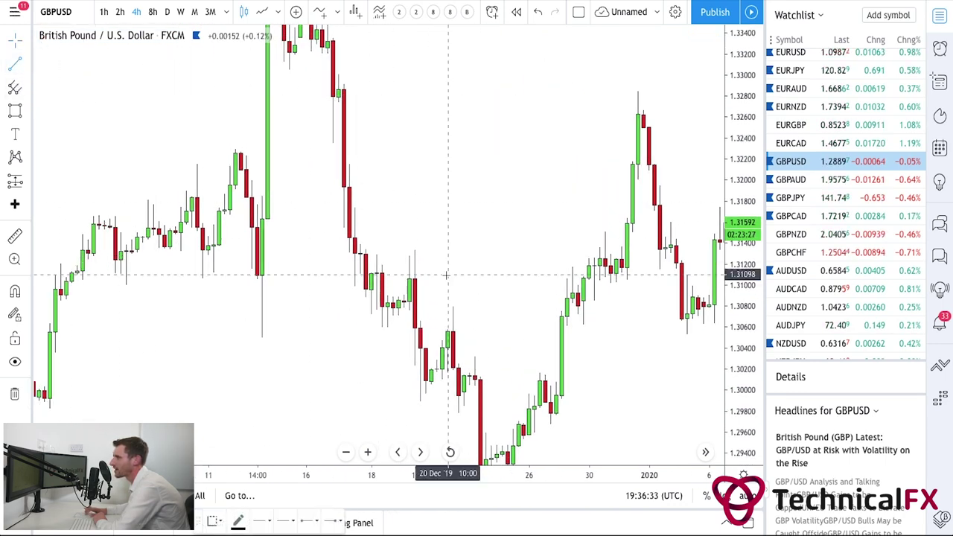
click(371, 322)
click(469, 263)
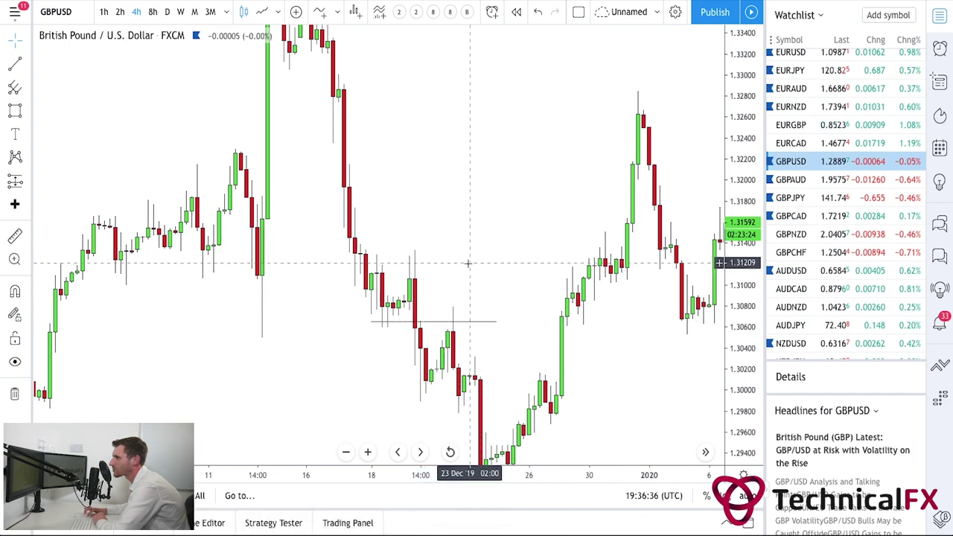
drag(468, 263, 416, 218)
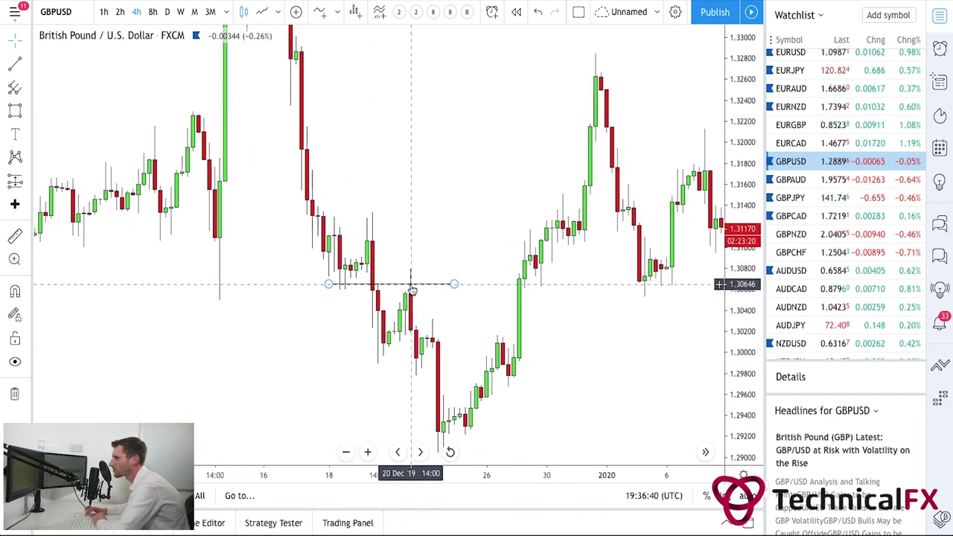
Draw a trend line at about 1.2948 from the 27 November 2019 highs to 5 December.
drag(308, 294, 531, 332)
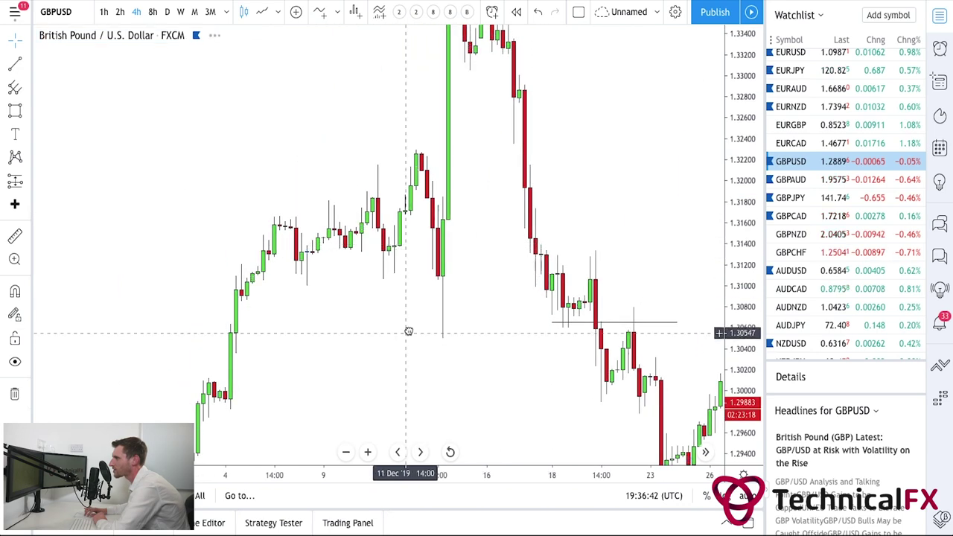
drag(408, 331, 595, 176)
drag(510, 338, 610, 302)
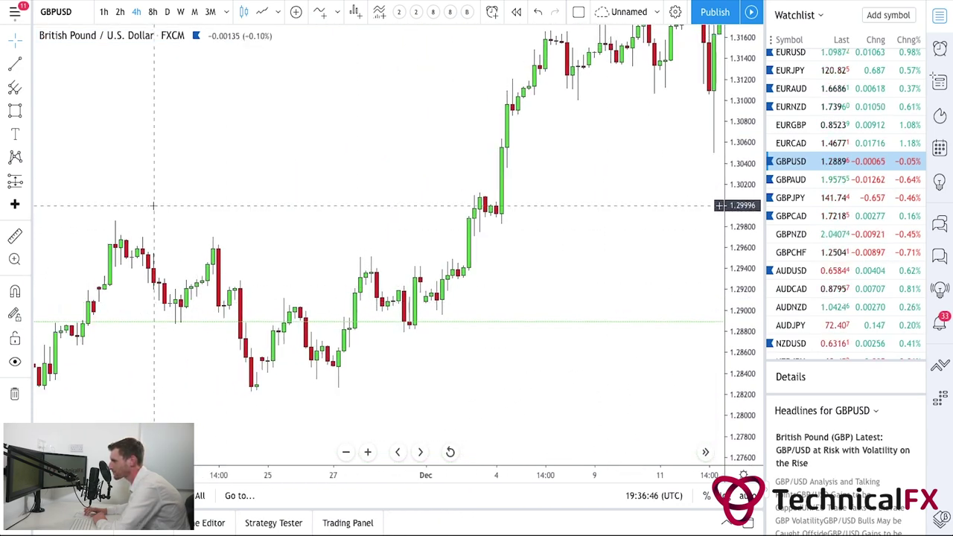
drag(245, 215, 203, 216)
click(16, 64)
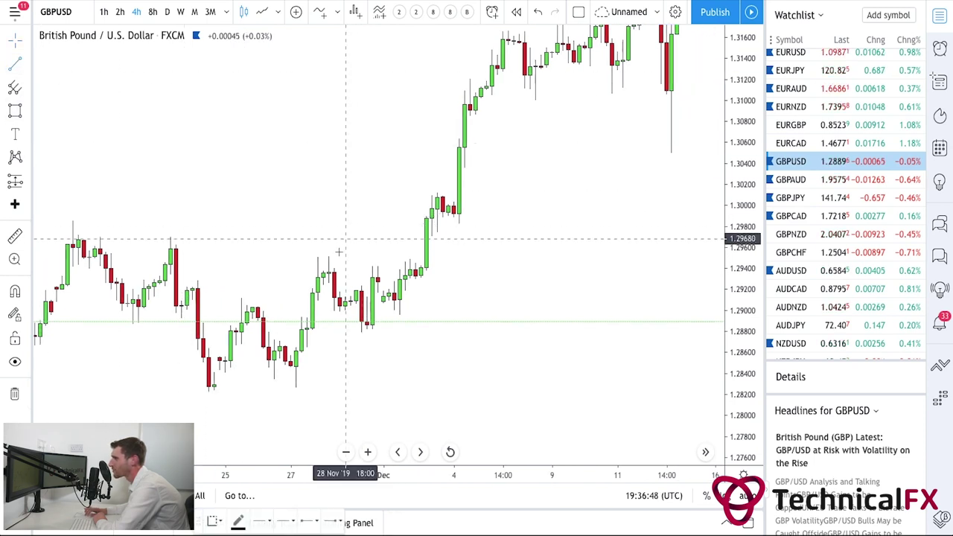
click(313, 259)
click(491, 259)
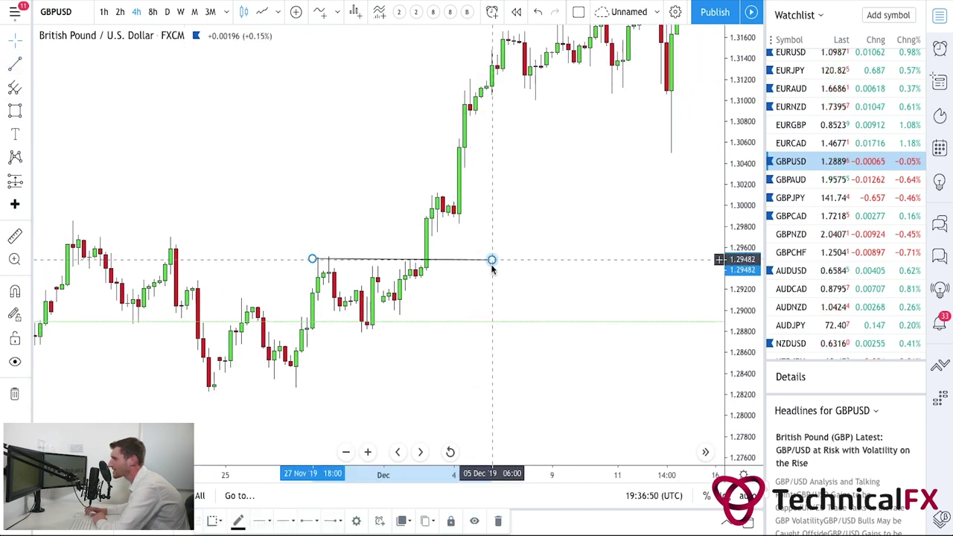
click(389, 247)
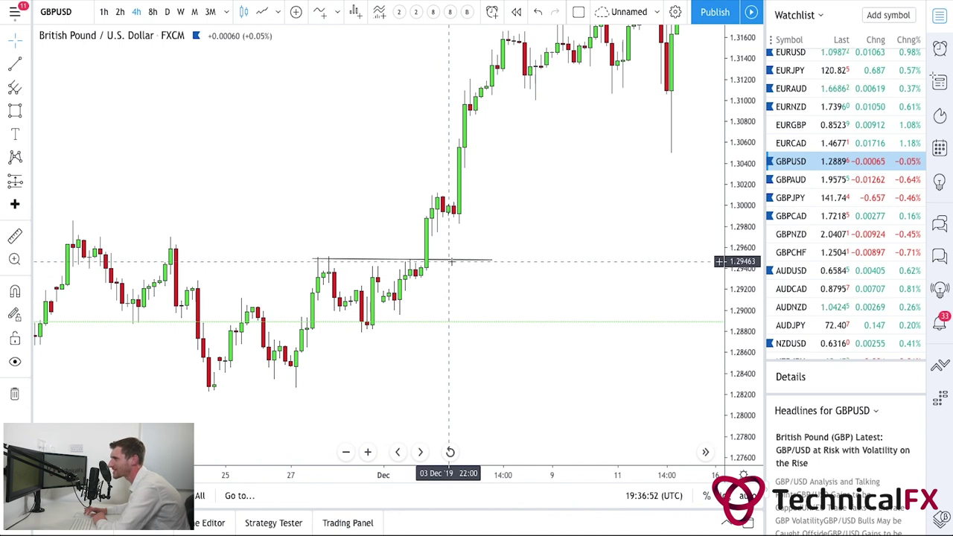
Move the trend line down to about 1.2900, from the 25 November 2019 high across the early December lows.
mouse_move(453, 264)
mouse_down()
mouse_move(385, 291)
mouse_move(370, 320)
mouse_move(453, 312)
mouse_up()
click(459, 345)
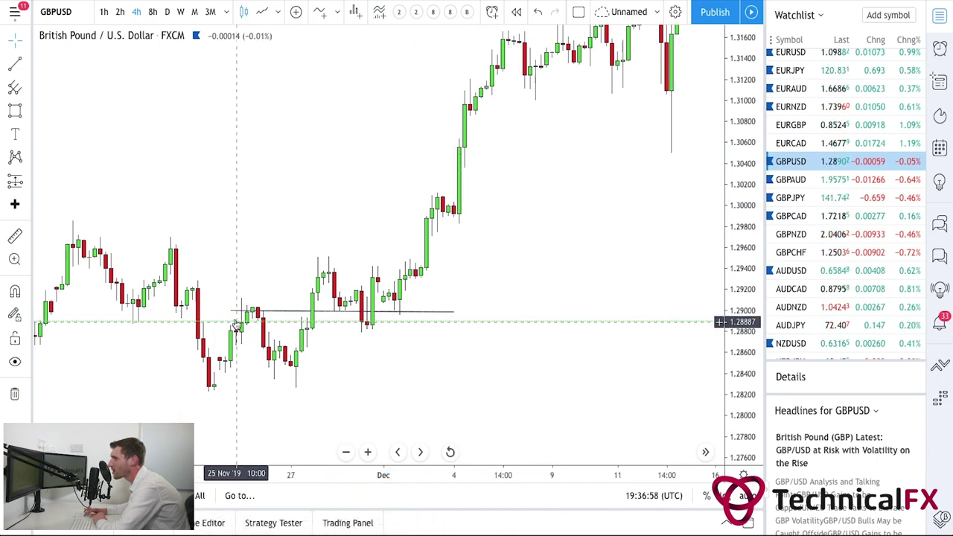
drag(385, 346, 612, 339)
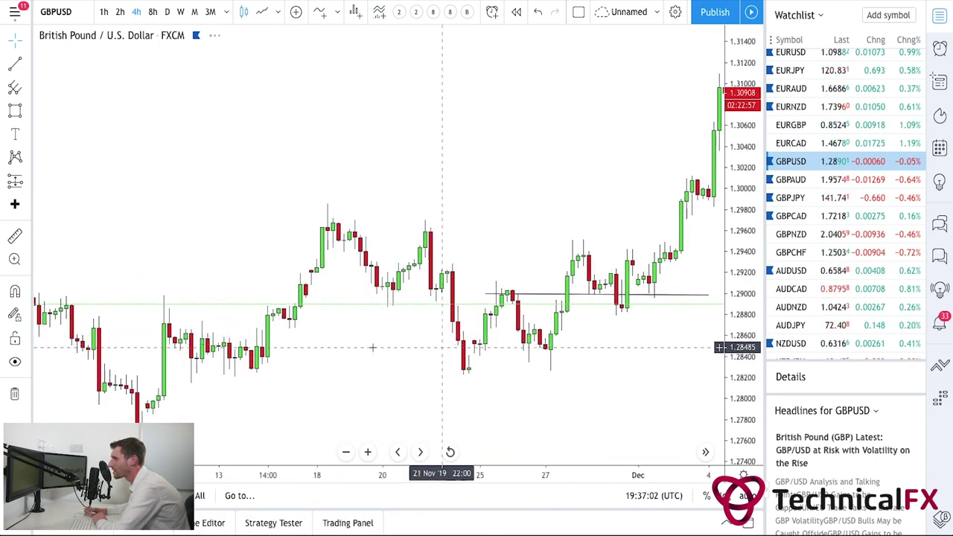
Draw a horizontal trend line at about 1.2700 from 10 to 21 October 2019, across the swing high and following lows.
drag(338, 344, 500, 344)
drag(419, 285, 627, 225)
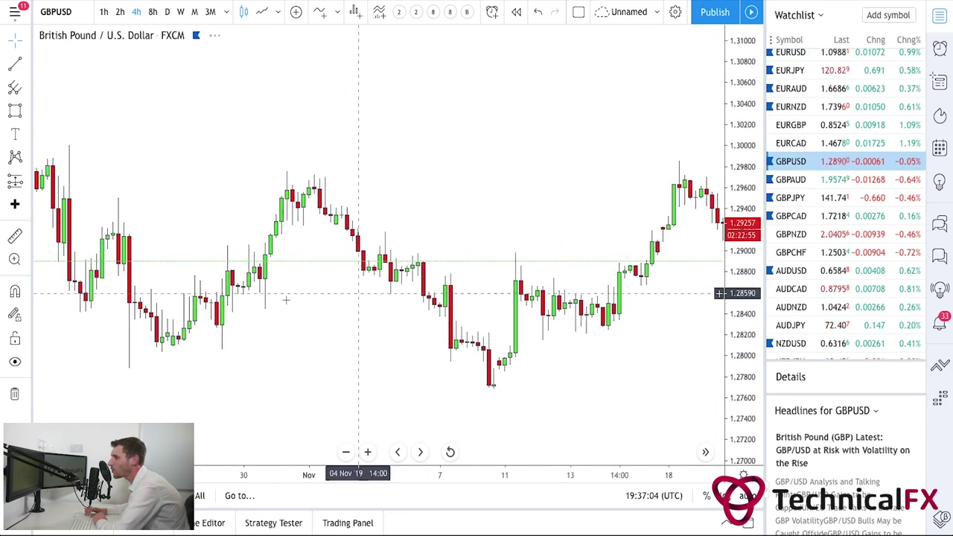
drag(290, 297, 523, 340)
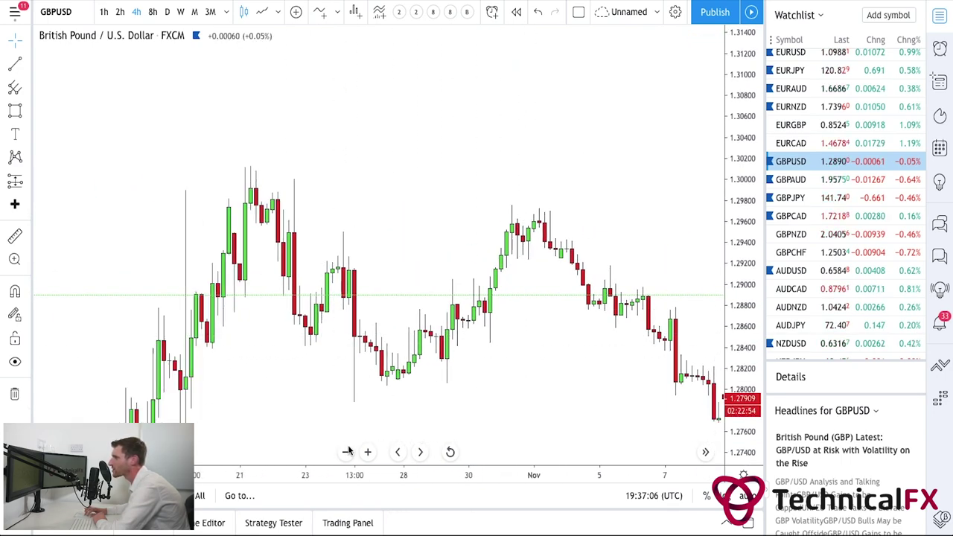
drag(328, 395, 488, 373)
drag(734, 141, 733, 427)
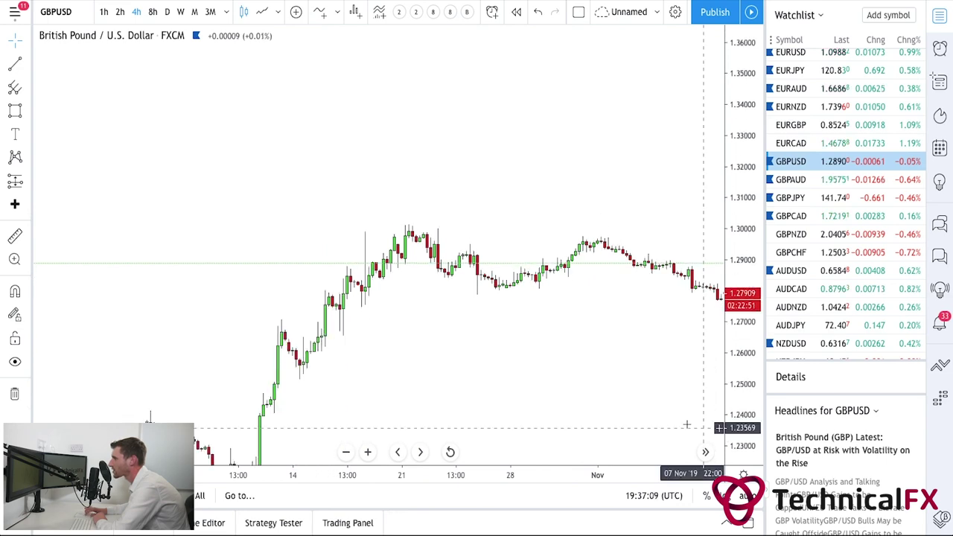
click(17, 66)
click(238, 248)
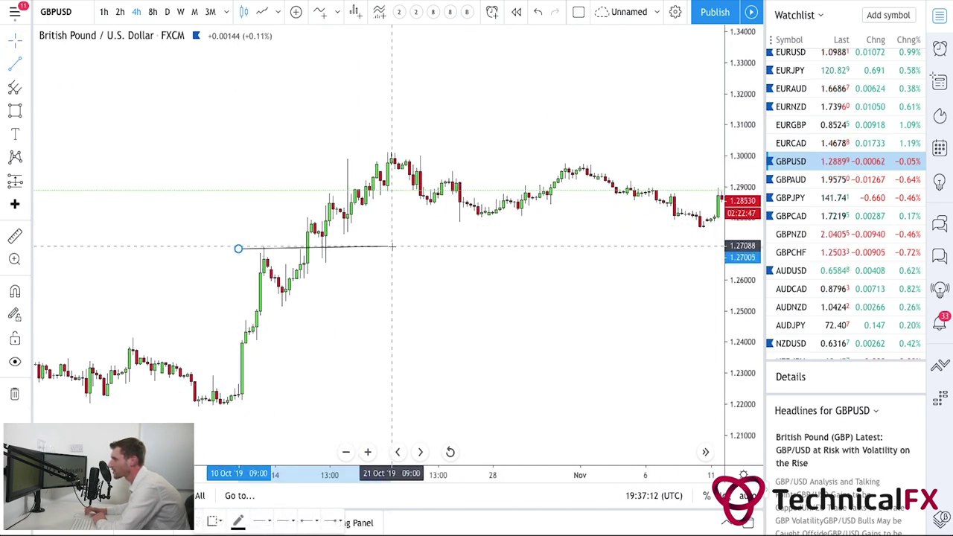
click(392, 246)
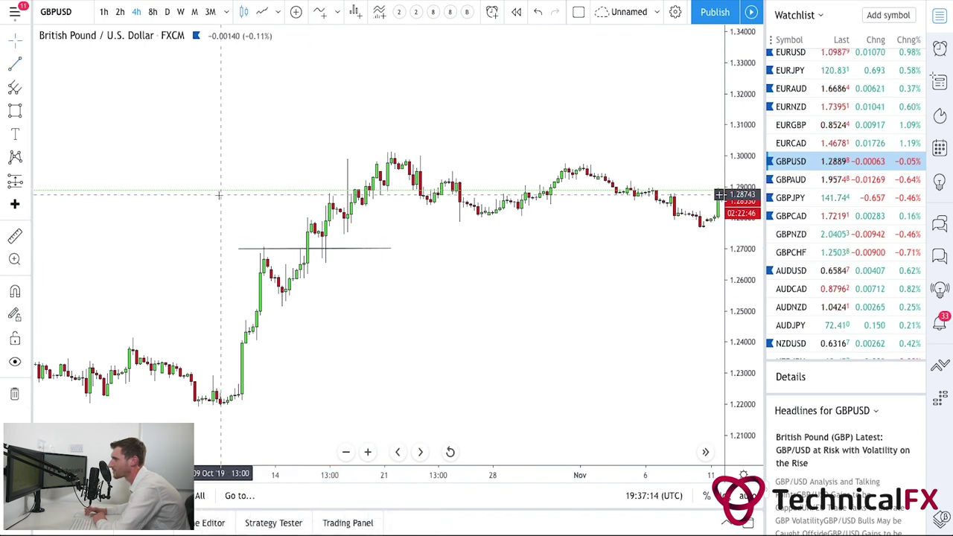
Draw a trend line at about 1.2790 from 15 to 20 October 2019.
click(301, 221)
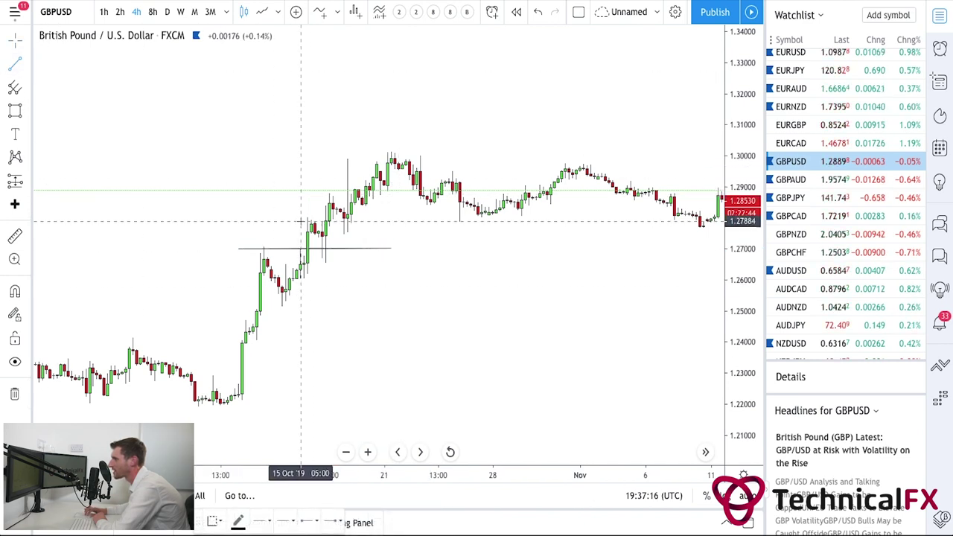
click(302, 222)
click(381, 221)
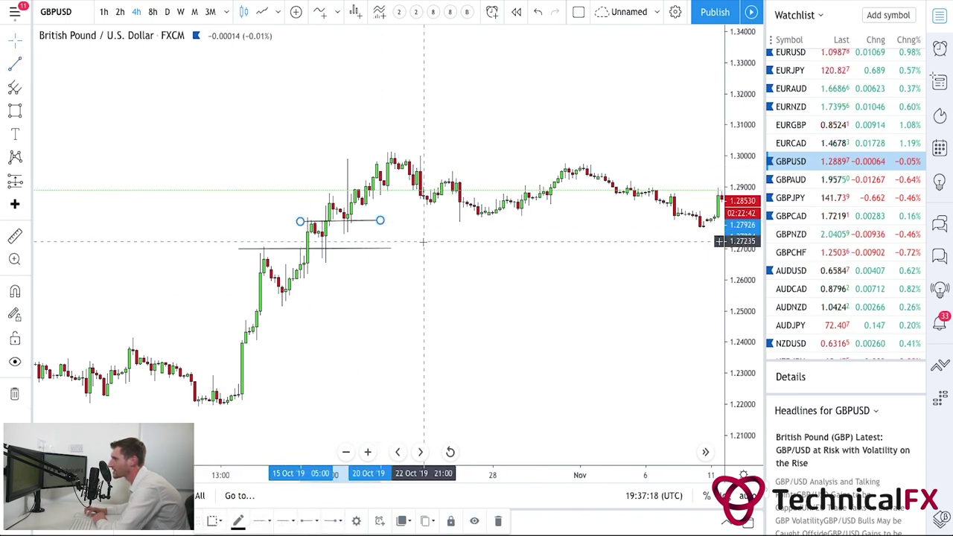
click(307, 204)
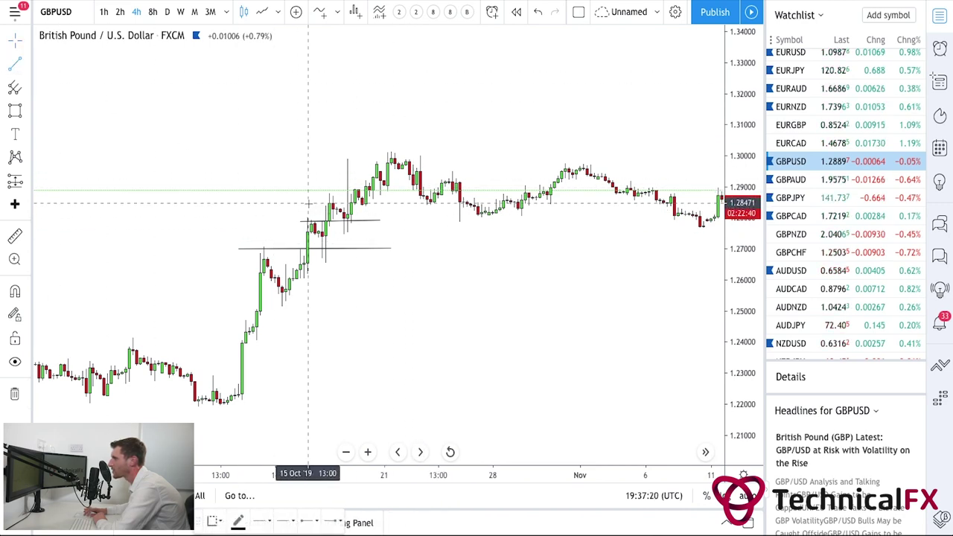
key(Escape)
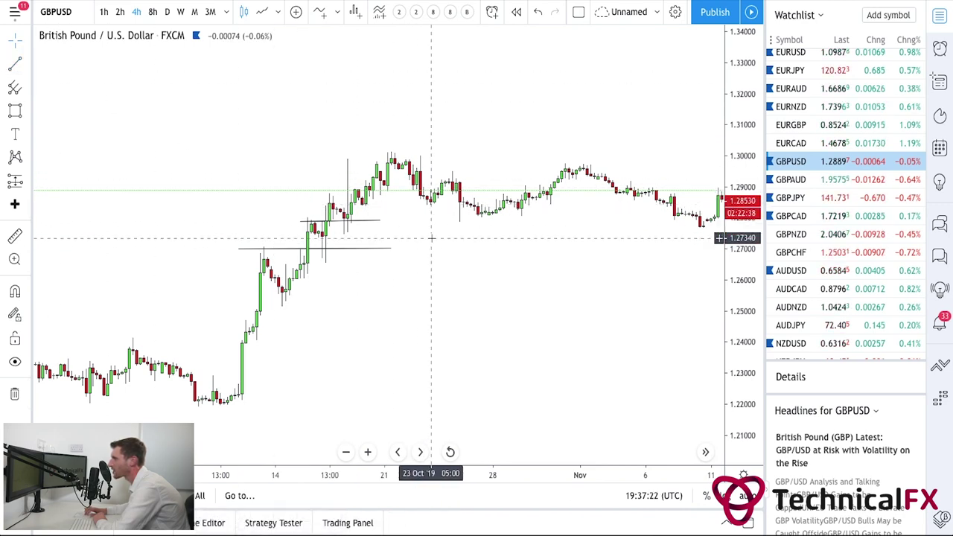
Draw a third trend line at about 1.2853 from 15 to 21 October 2019.
click(10, 65)
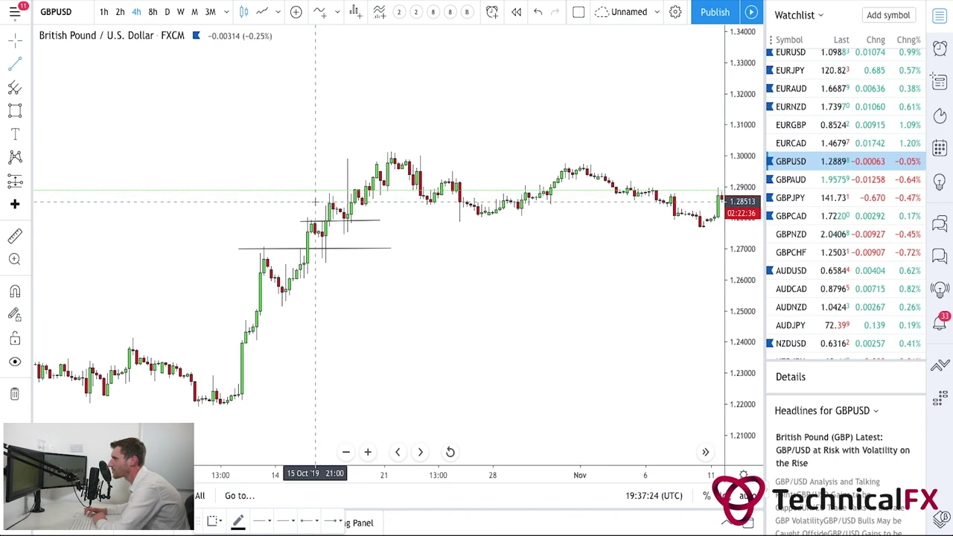
click(315, 202)
click(395, 201)
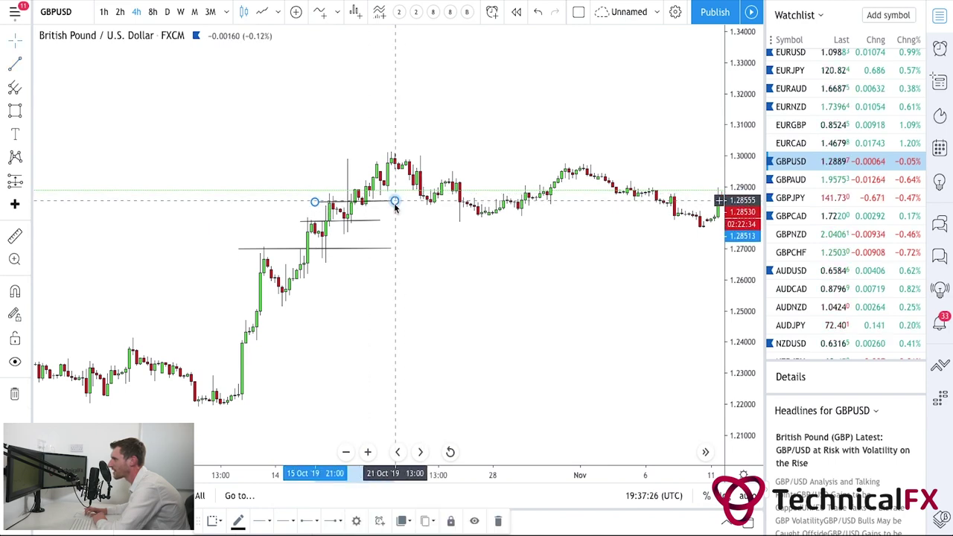
Mark the gap between the 9 September 2019 highs and mid-September lows with a rectangle from about 1.2377 to 1.2393, and delete it.
mouse_move(417, 237)
mouse_down()
mouse_move(393, 240)
mouse_move(513, 260)
mouse_up()
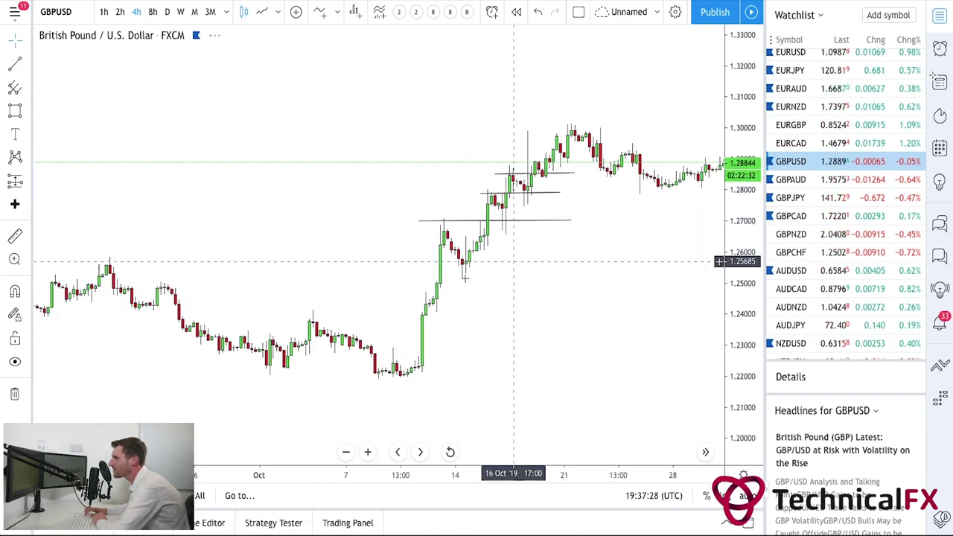
drag(234, 268, 451, 277)
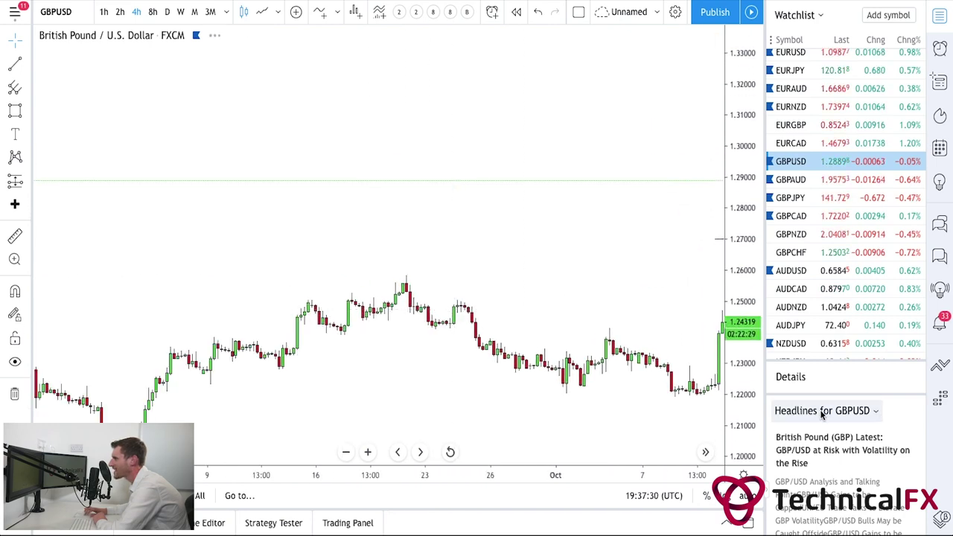
drag(737, 397, 719, 250)
drag(537, 311, 560, 112)
drag(451, 273, 483, 284)
click(15, 112)
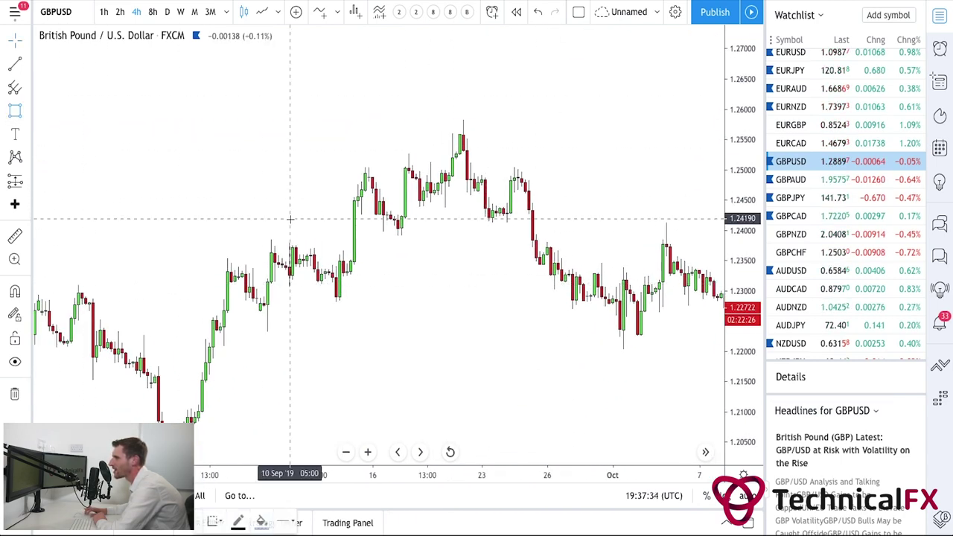
mouse_move(282, 244)
mouse_down()
mouse_move(466, 240)
mouse_move(460, 235)
mouse_up()
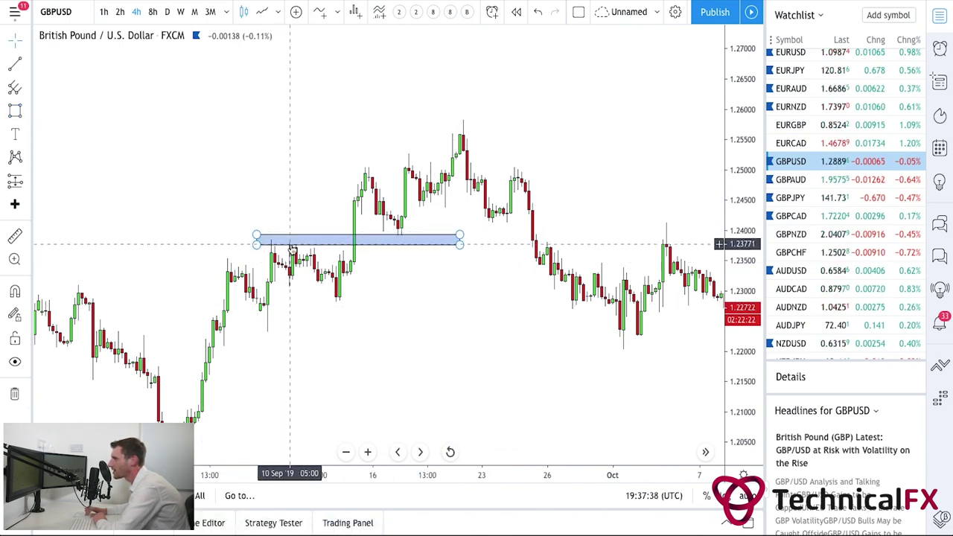
click(419, 241)
key(Delete)
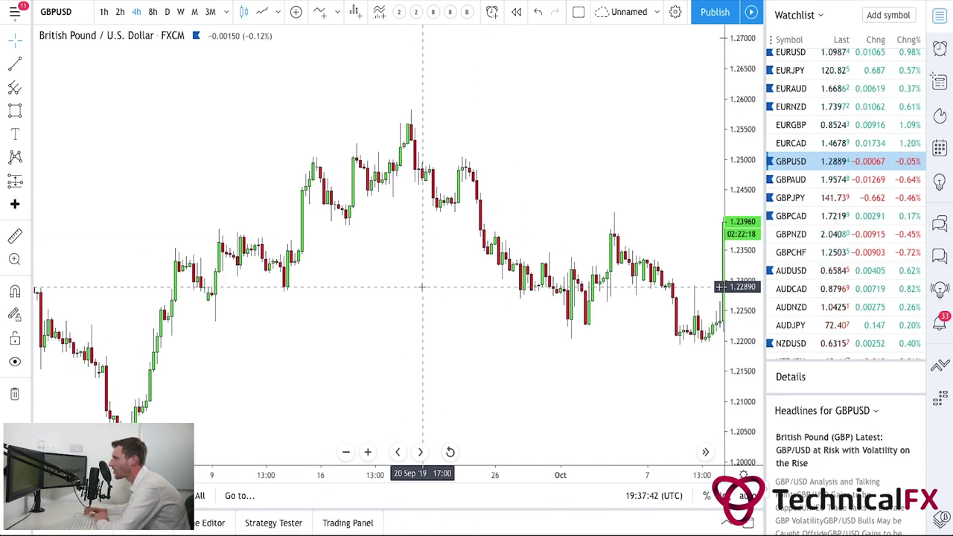
Switch the GBPUSD chart from the 4-hour to the daily timeframe.
drag(422, 291, 634, 251)
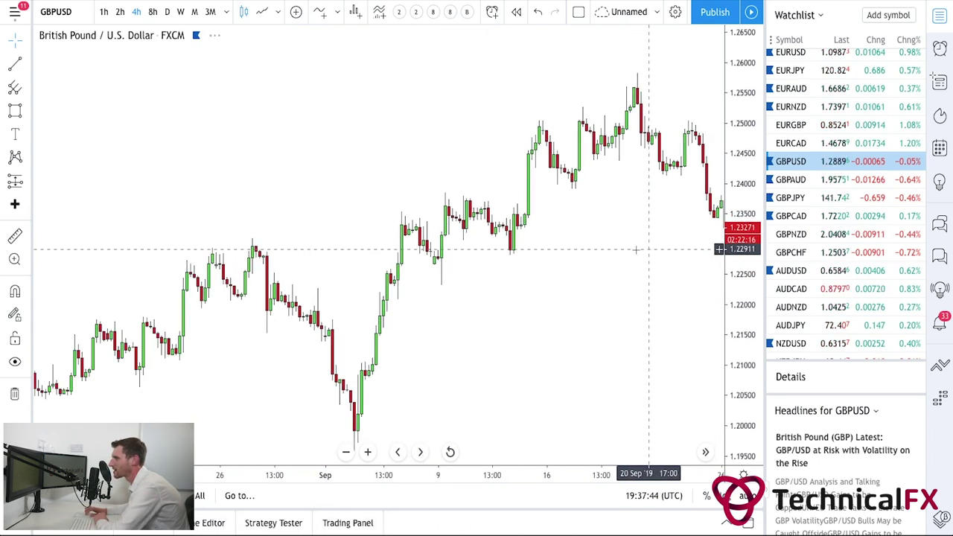
drag(372, 251, 533, 220)
drag(311, 298, 365, 298)
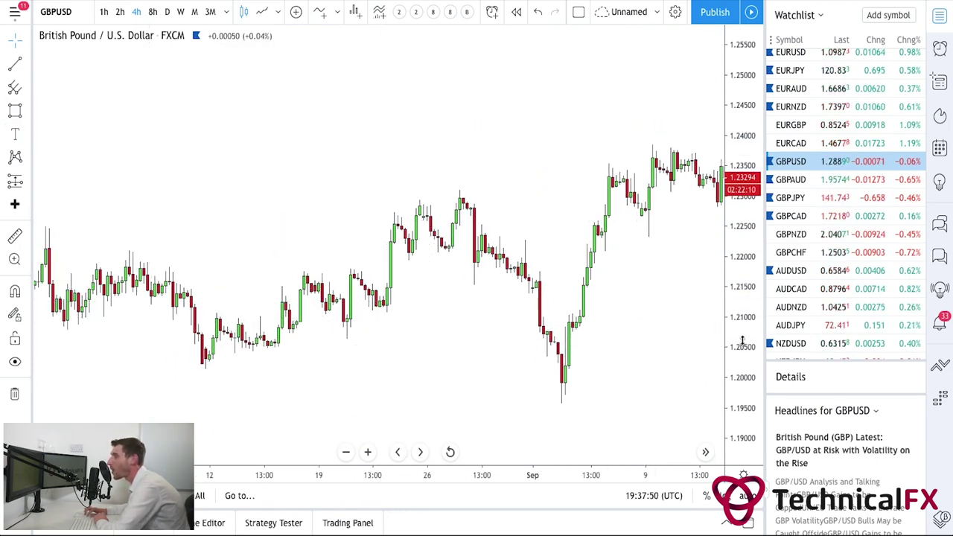
drag(743, 340, 713, 155)
drag(412, 291, 440, 205)
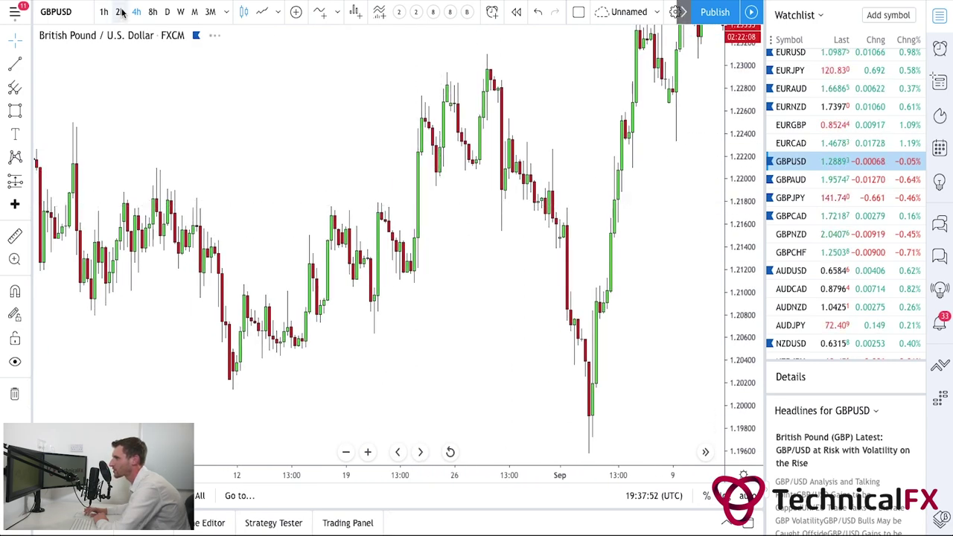
click(167, 12)
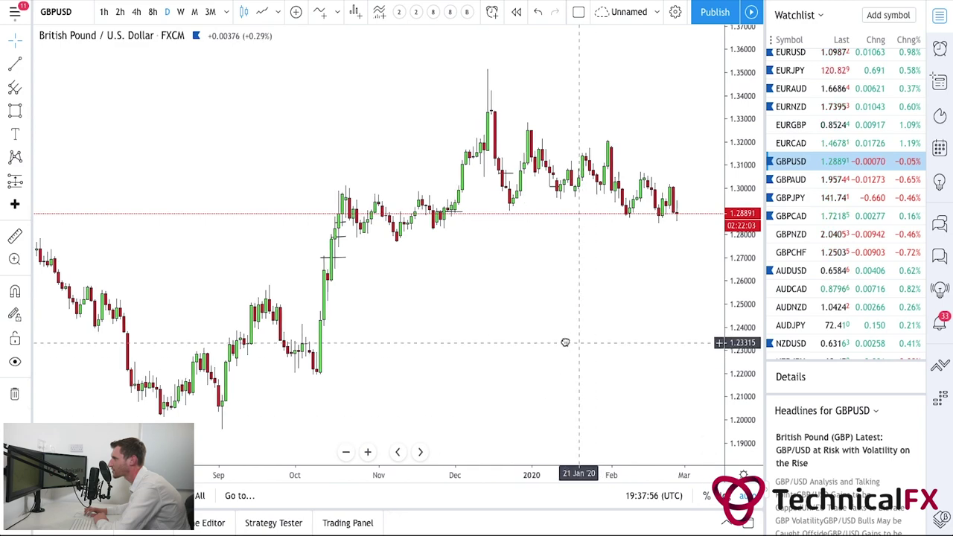
Draw a horizontal trend line at about 1.2535 from 11 June to 8 August 2019, from the June swing low across the July highs.
drag(564, 343, 624, 342)
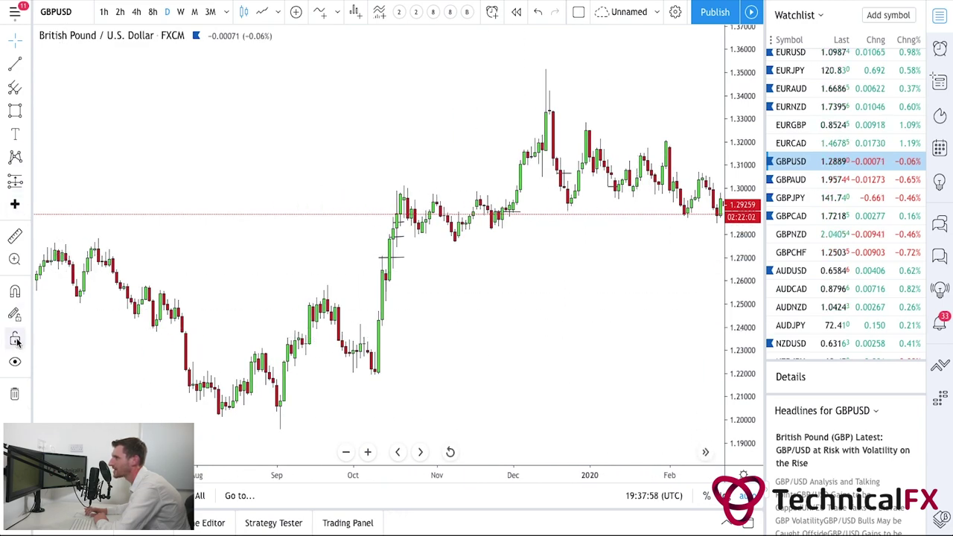
drag(319, 308, 364, 314)
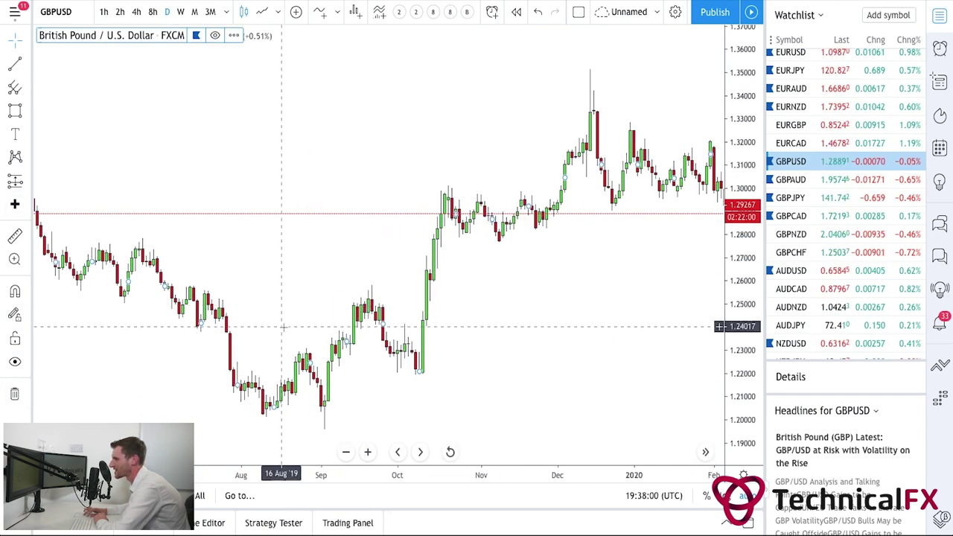
drag(283, 325, 380, 315)
drag(224, 308, 298, 335)
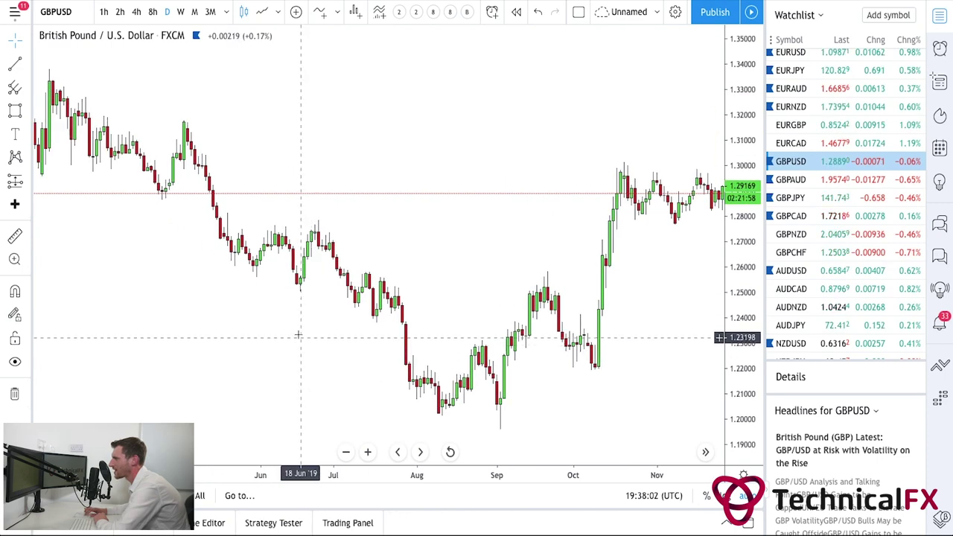
drag(743, 276, 743, 234)
drag(384, 192, 401, 223)
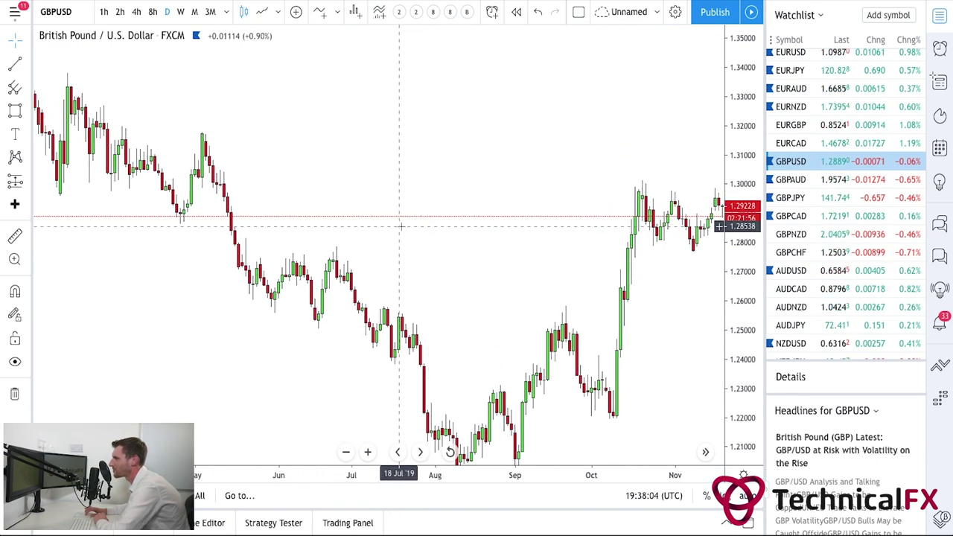
click(15, 64)
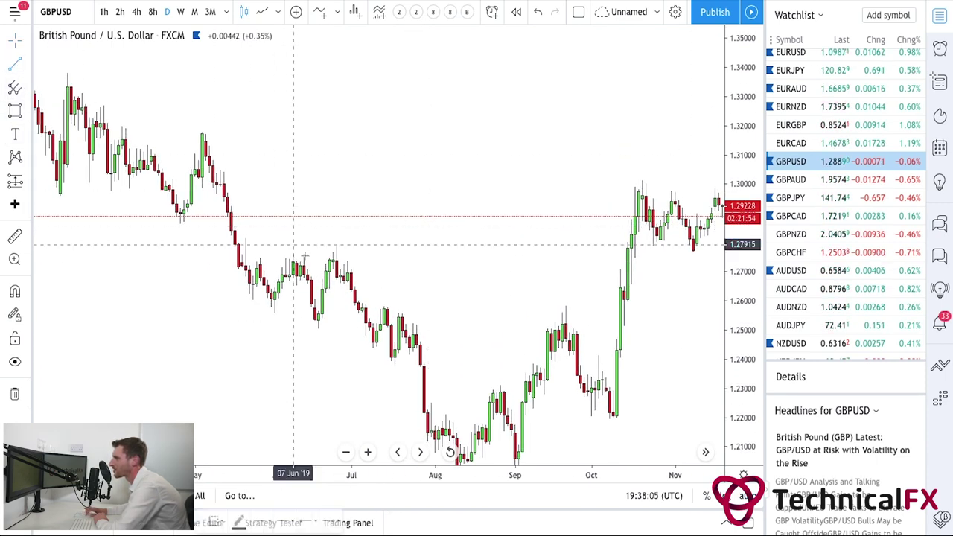
click(300, 319)
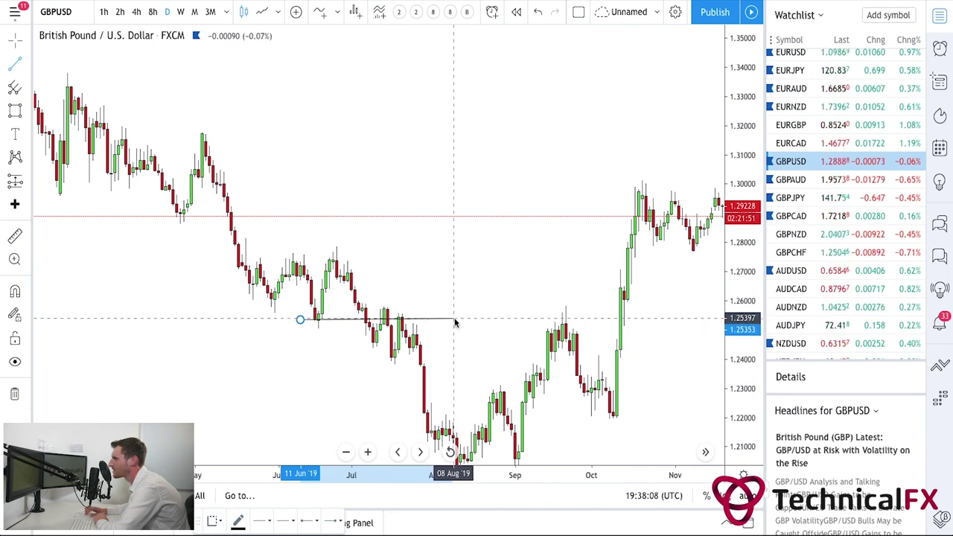
click(453, 320)
right_click(420, 296)
click(315, 320)
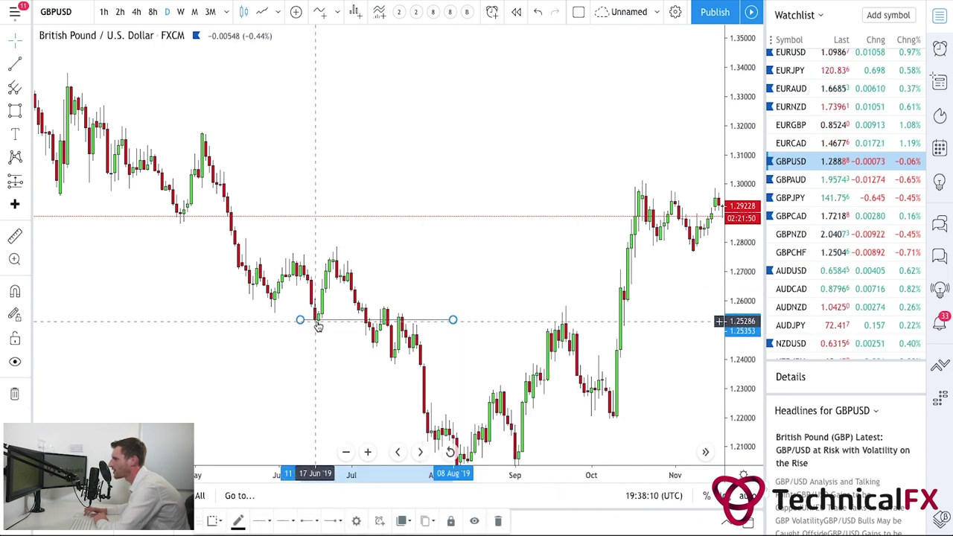
Draw a horizontal trend line at about 1.2295 from mid-August to 23 September 2019, along the late August highs.
drag(410, 298, 375, 296)
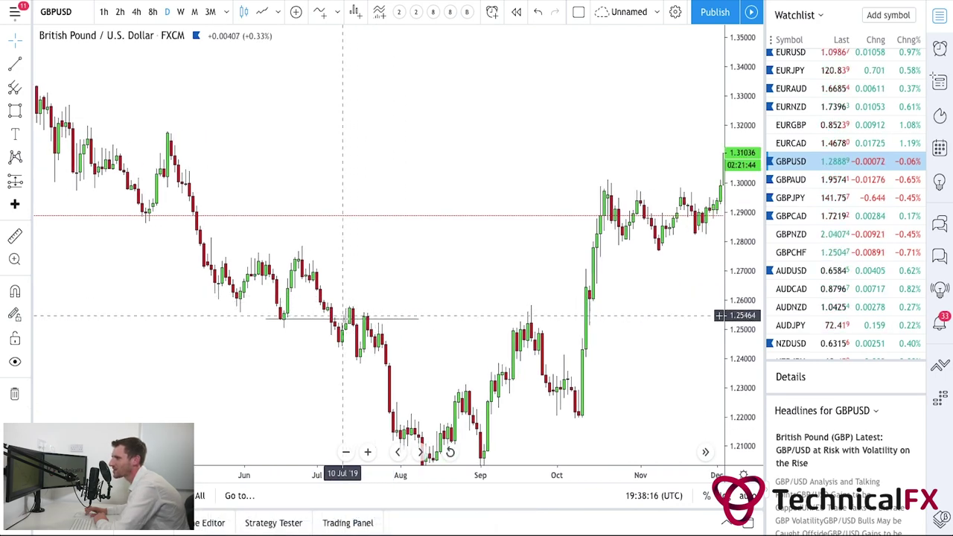
mouse_move(365, 273)
mouse_down()
mouse_move(433, 282)
mouse_move(364, 271)
mouse_up()
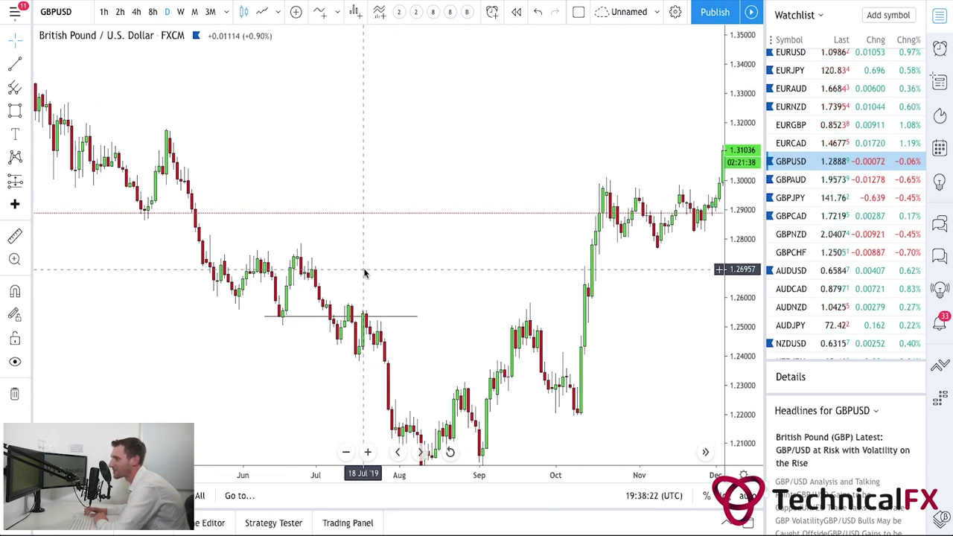
drag(410, 272, 347, 211)
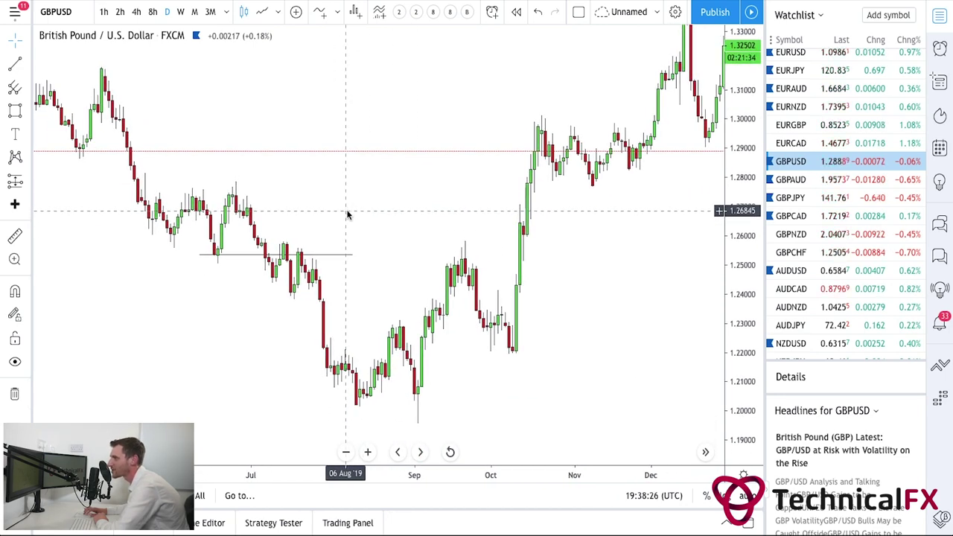
click(15, 64)
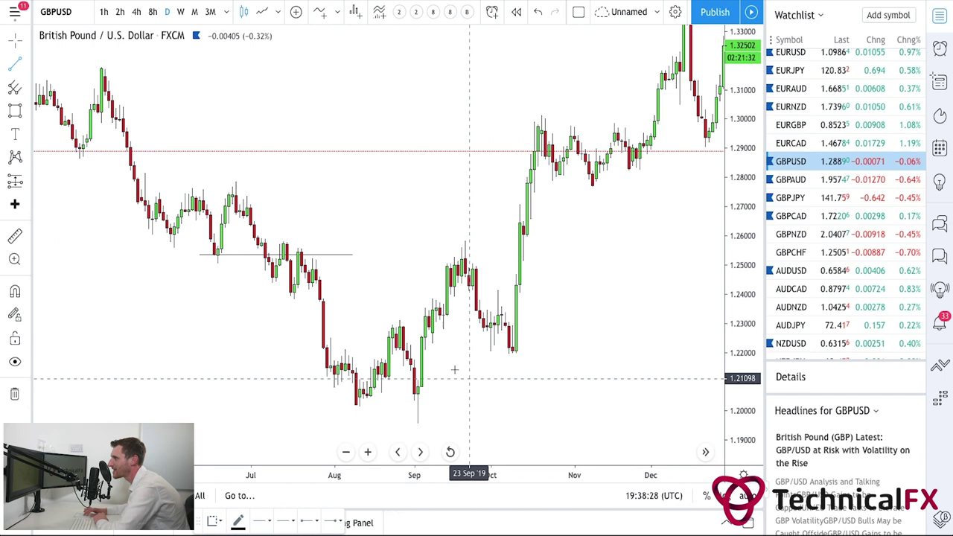
click(375, 325)
click(468, 325)
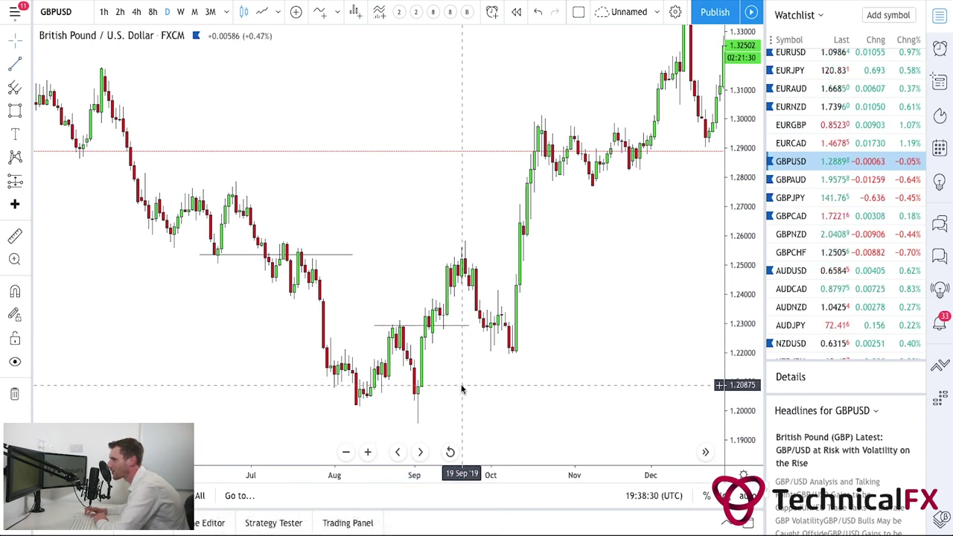
Switch the daily chart to AUDUSD.
drag(462, 386, 553, 390)
drag(149, 261, 389, 361)
drag(323, 336, 557, 330)
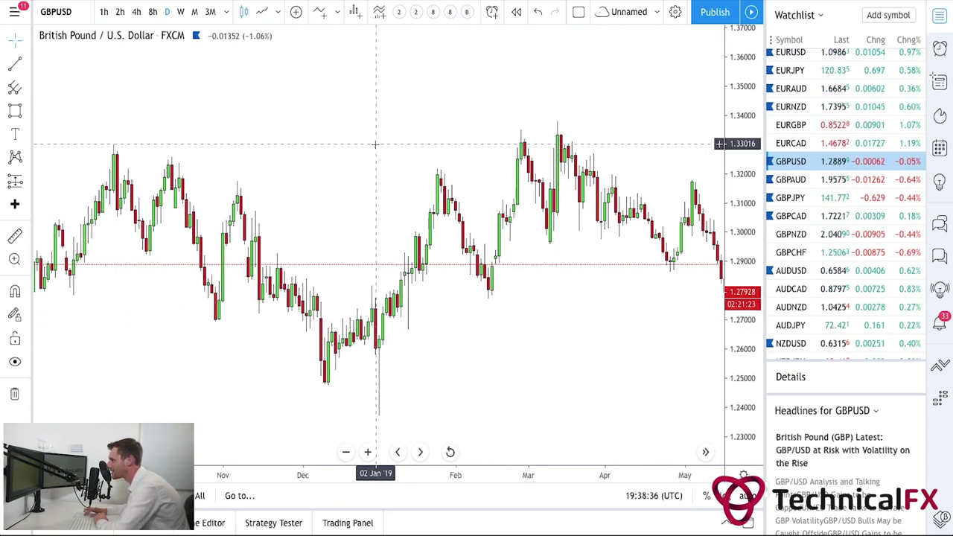
scroll(825, 219, down, 2)
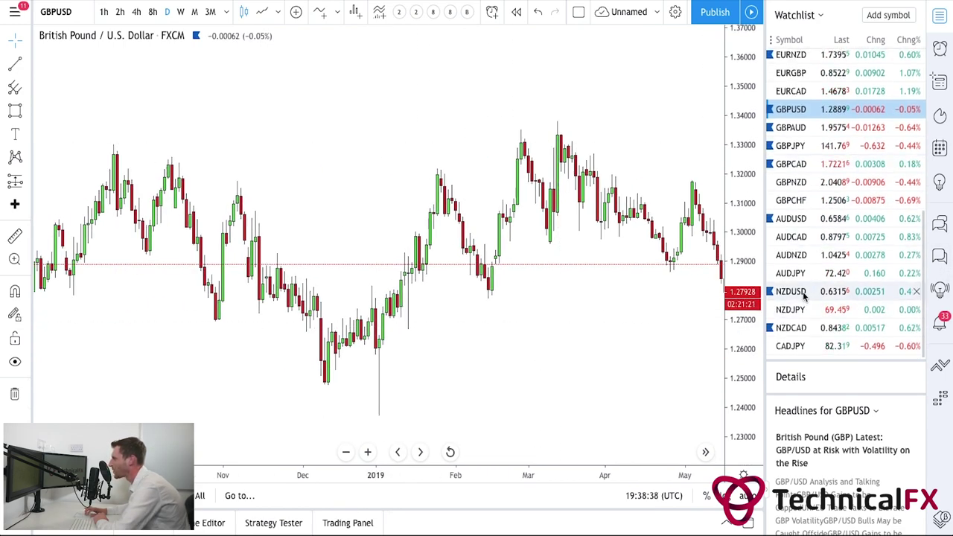
click(803, 223)
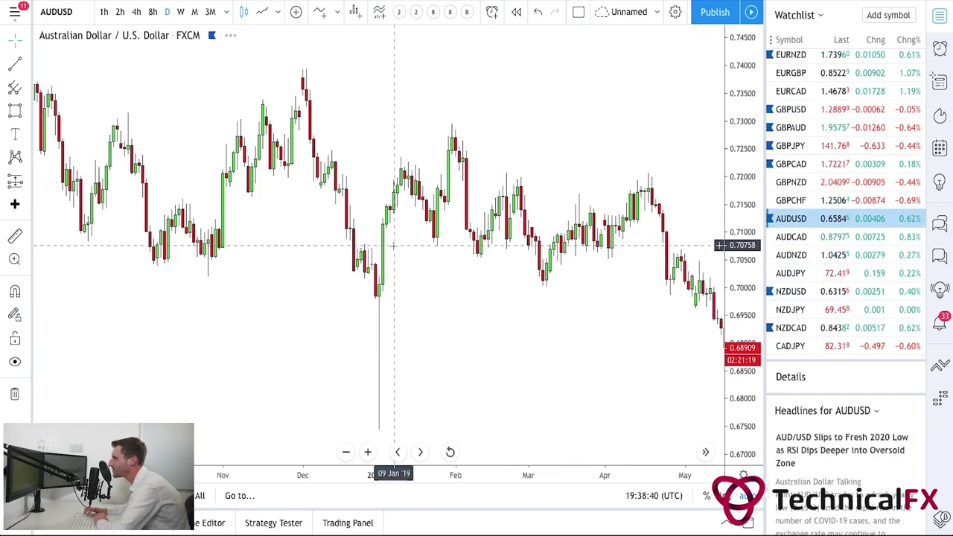
Draw a horizontal trend line at about 0.7765 from 21 February to 4 April 2018, along the early March lows.
drag(394, 246, 655, 329)
drag(264, 328, 397, 265)
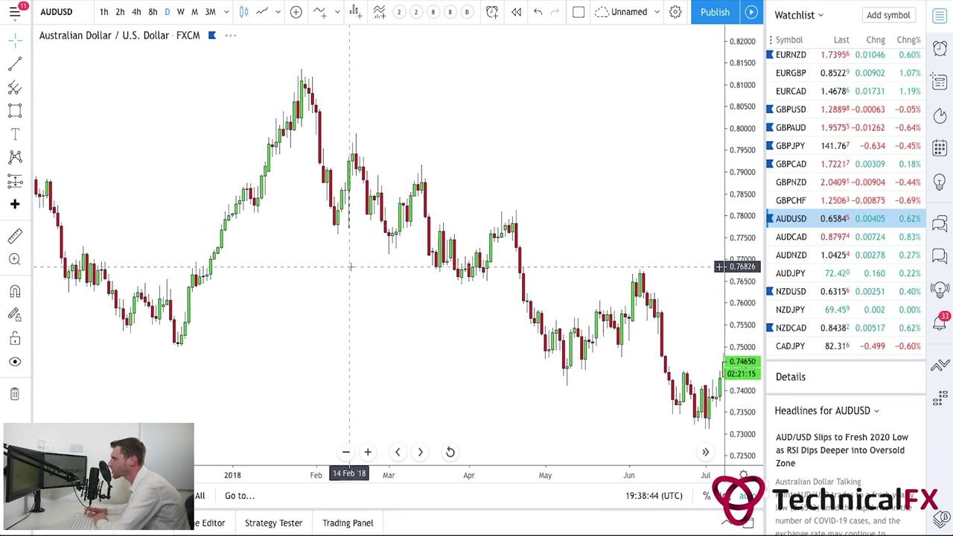
click(14, 63)
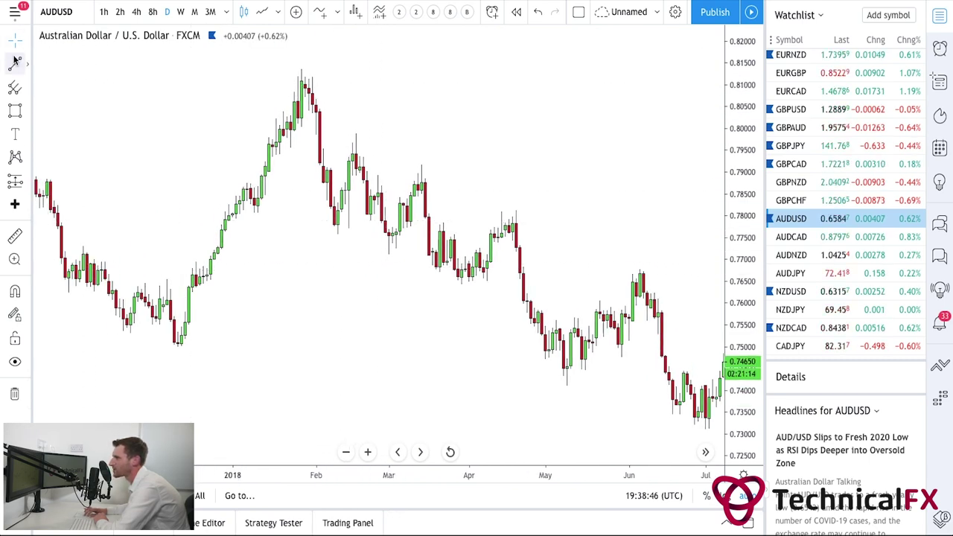
click(366, 231)
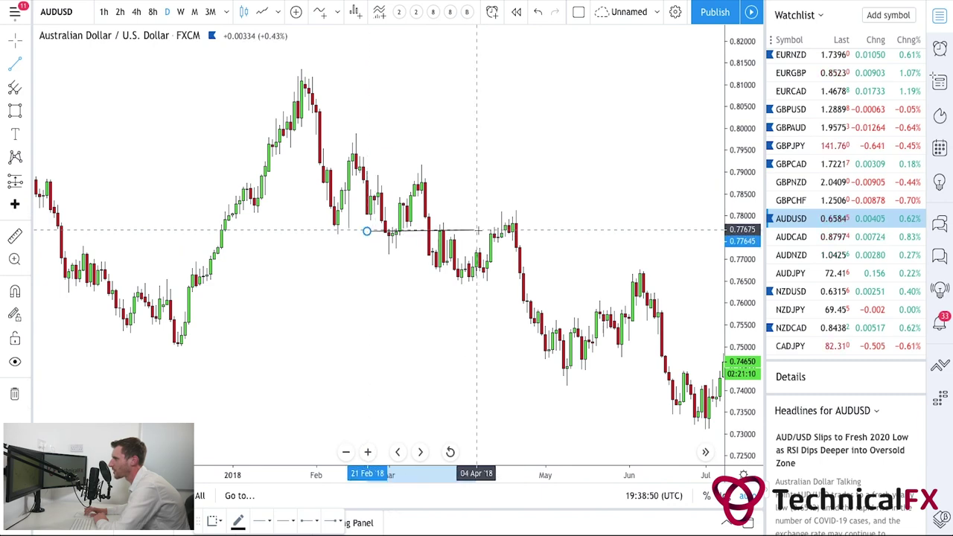
click(476, 231)
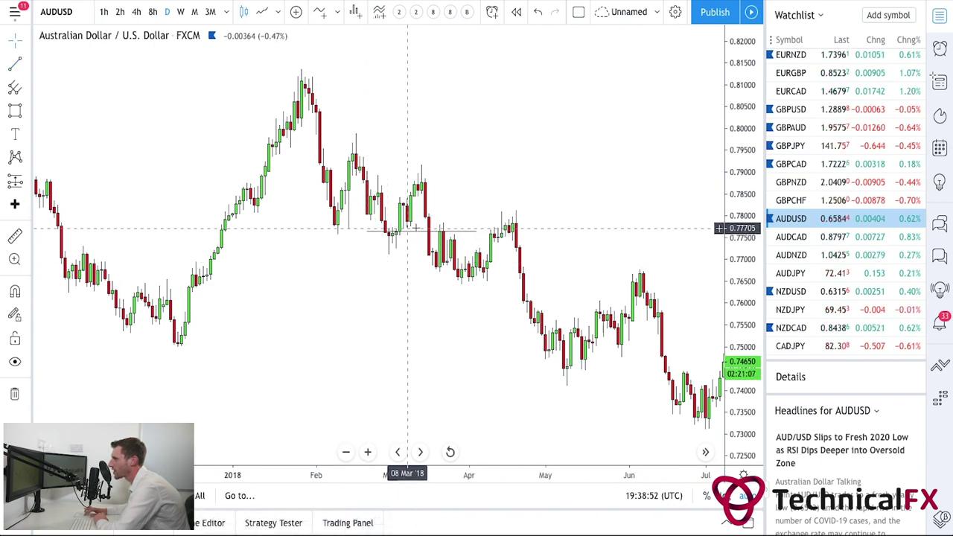
Draw a near-horizontal trend line at about 0.765 from 27 March to late June 2018, from the late March lows across the June high.
drag(485, 308, 317, 262)
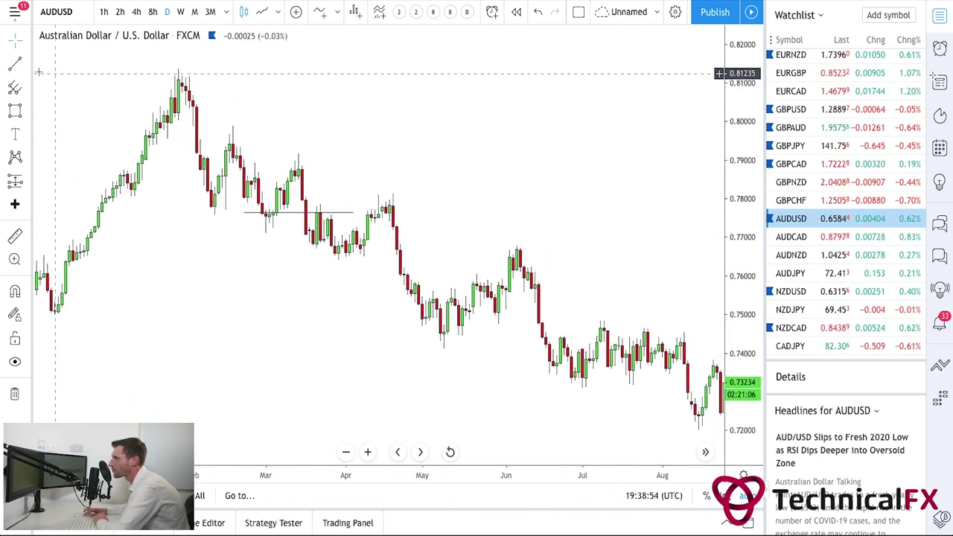
click(15, 64)
click(331, 255)
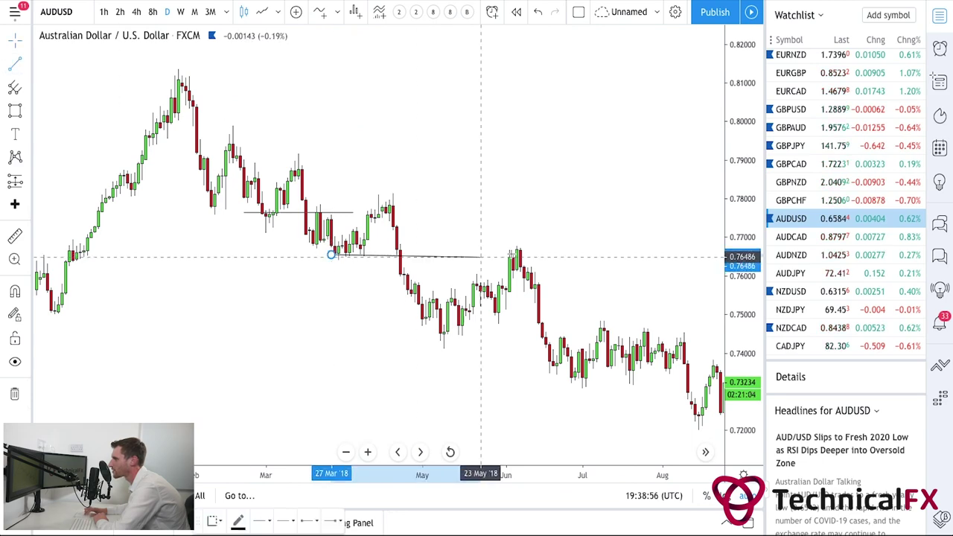
click(578, 256)
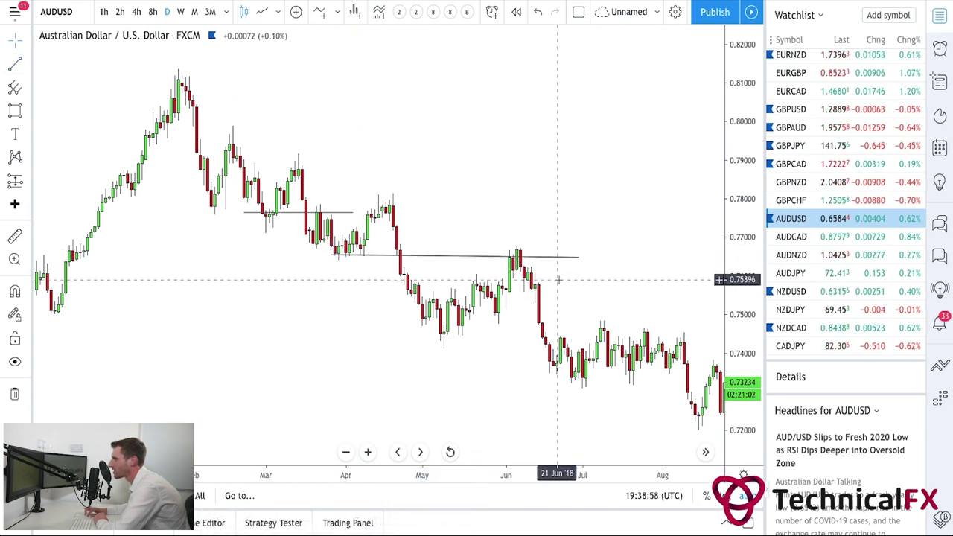
Draw a horizontal trend line at about 0.746 from late April to late August 2018, from the May lows across the July highs.
drag(557, 279, 342, 261)
click(15, 64)
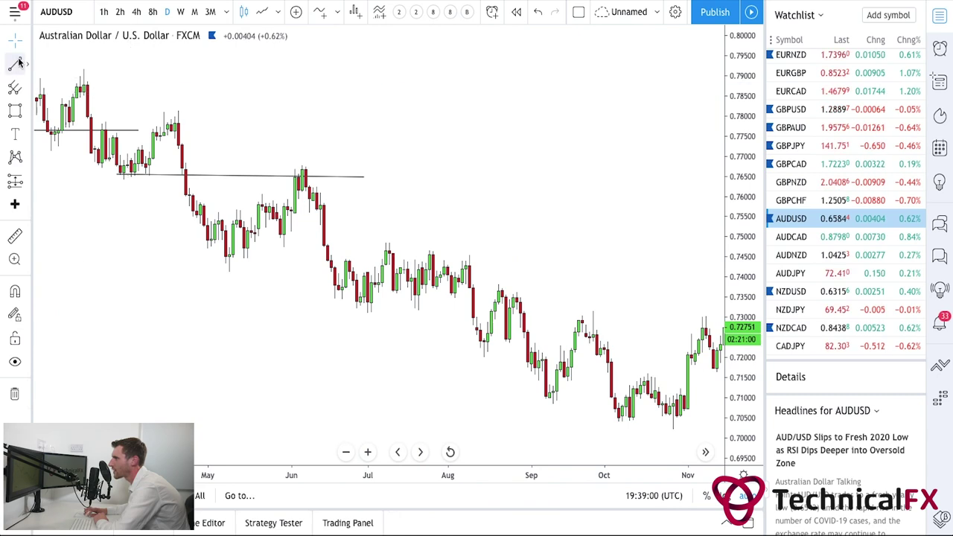
click(175, 252)
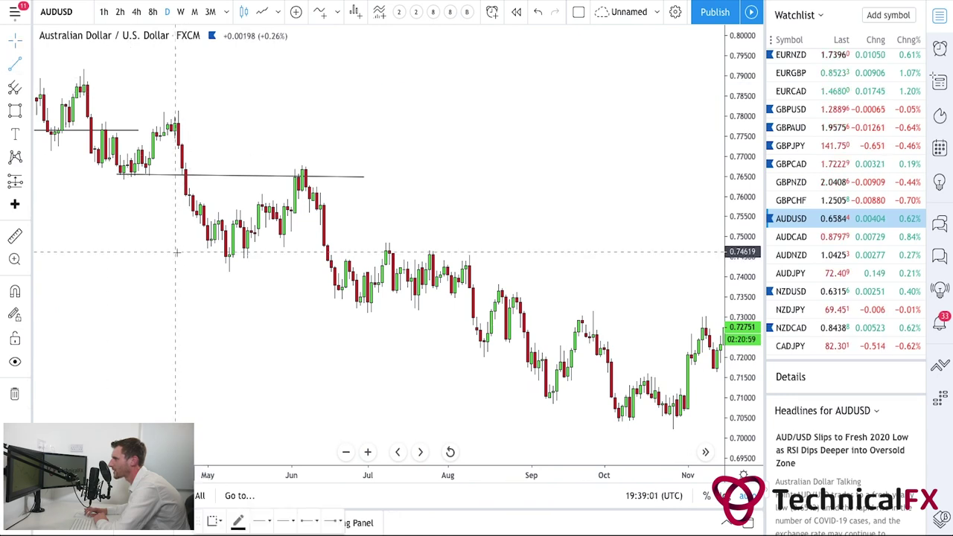
click(516, 253)
Draw a horizontal trend line at about 0.7365 from late July to late September 2018, along the August highs.
drag(536, 210, 365, 210)
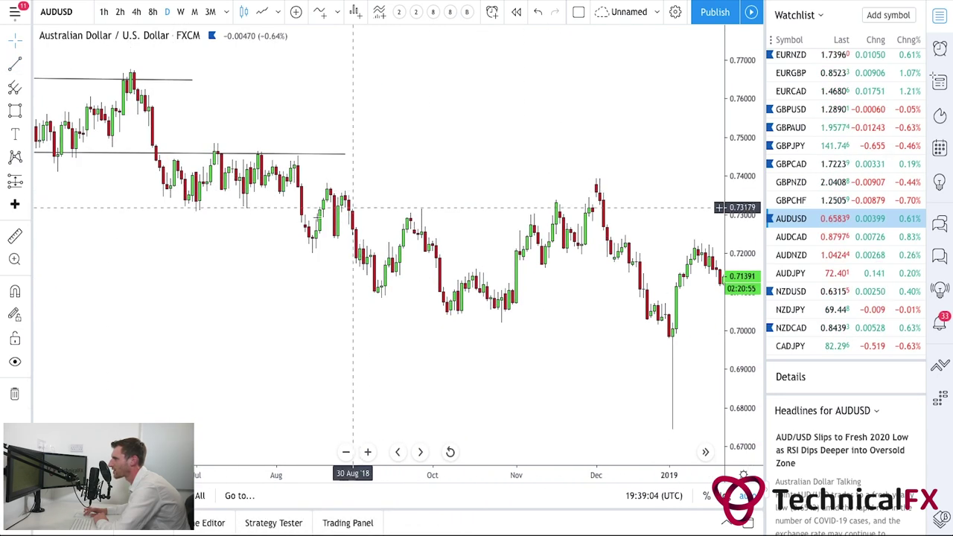
click(15, 63)
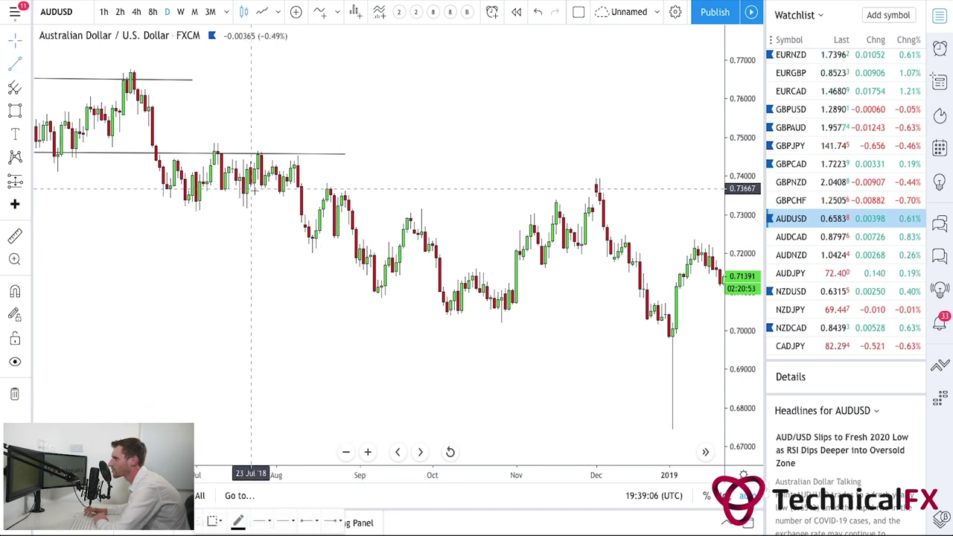
click(254, 191)
click(415, 191)
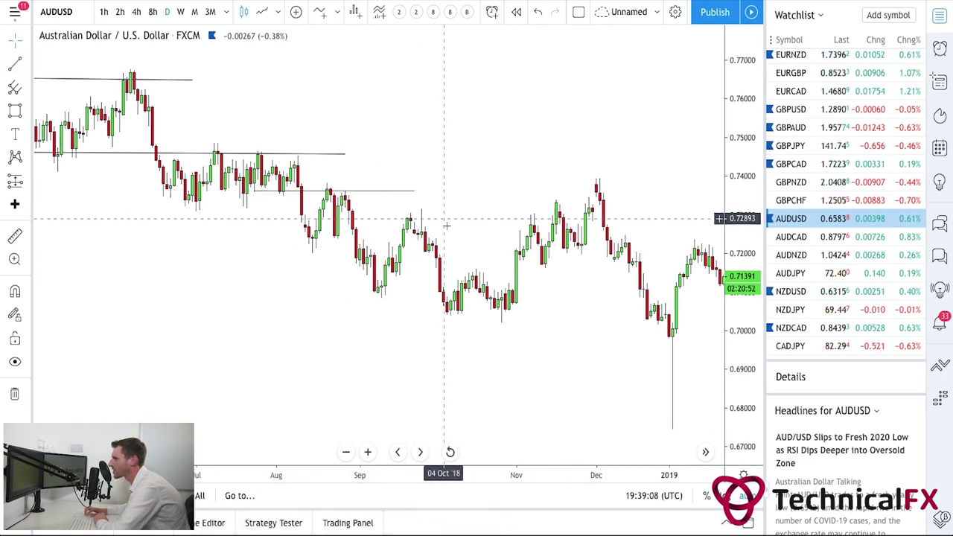
Draw a horizontal trend line at about 0.716 from 10 October to late November 2018, from the October highs beneath the November lows.
drag(439, 223, 350, 236)
drag(300, 279, 219, 271)
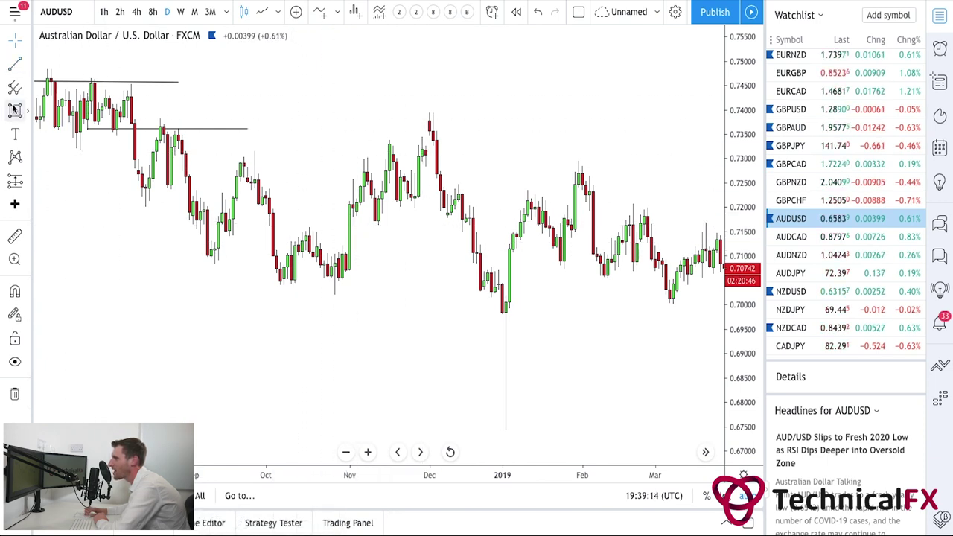
click(15, 66)
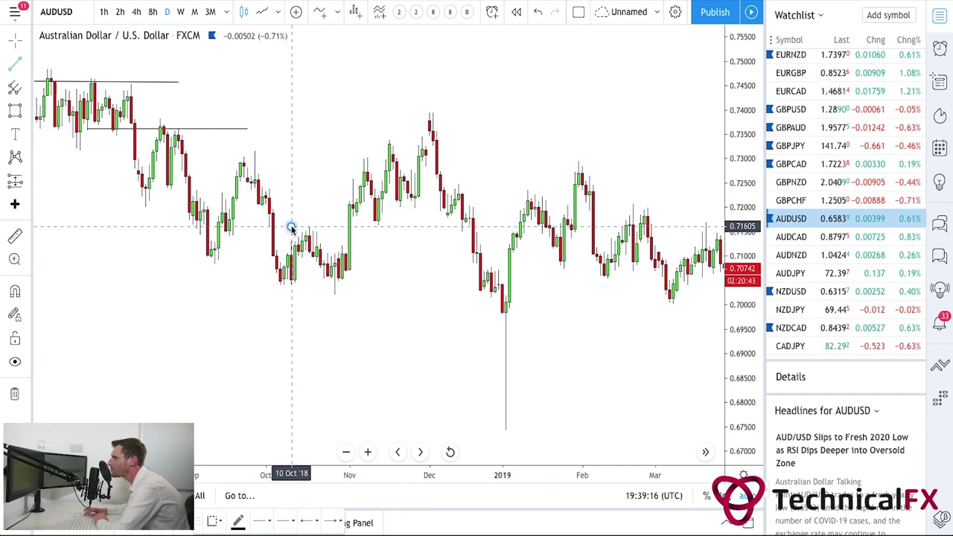
click(291, 228)
click(415, 227)
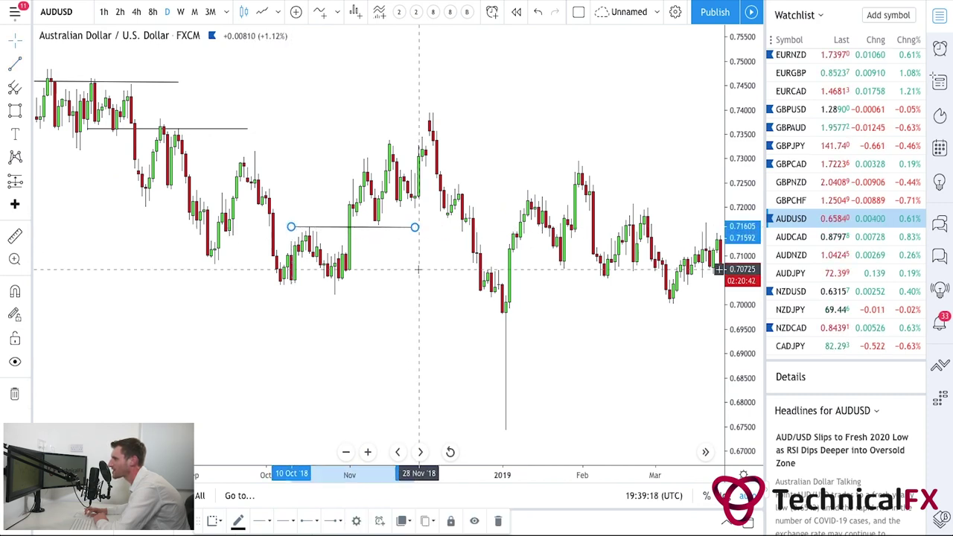
Draw a horizontal trend line at about 0.701 from 19 April to mid-May 2019, along the late April lows.
drag(404, 268, 379, 305)
drag(620, 316, 348, 299)
drag(429, 303, 352, 307)
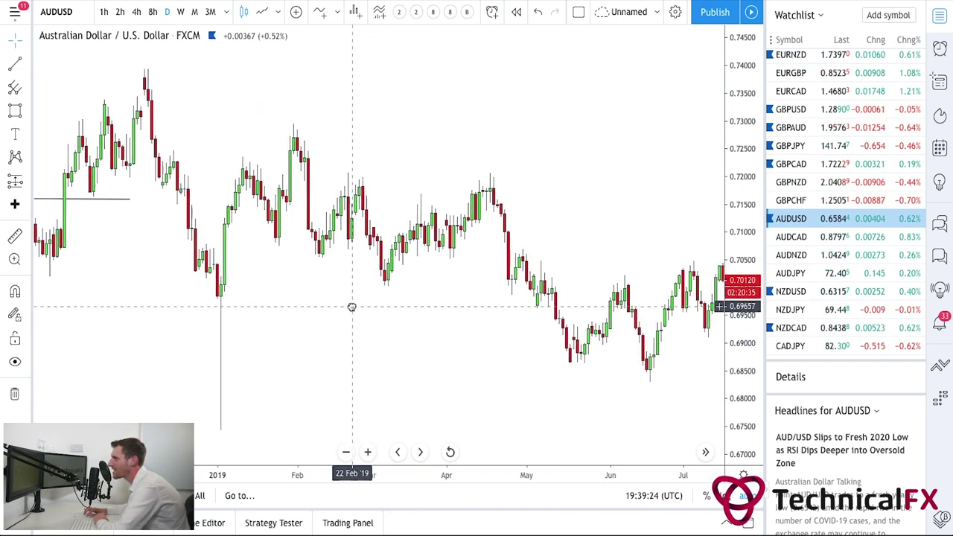
drag(444, 307, 400, 337)
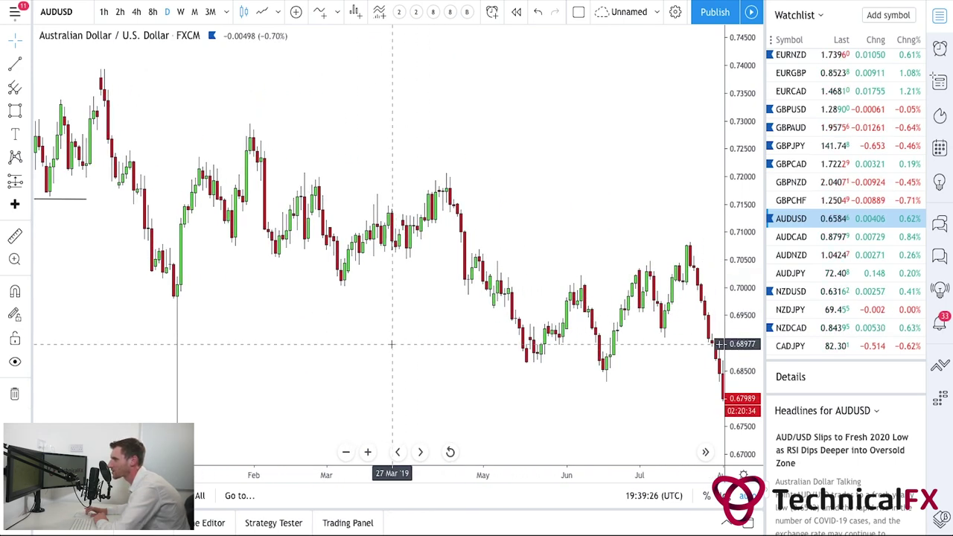
click(15, 64)
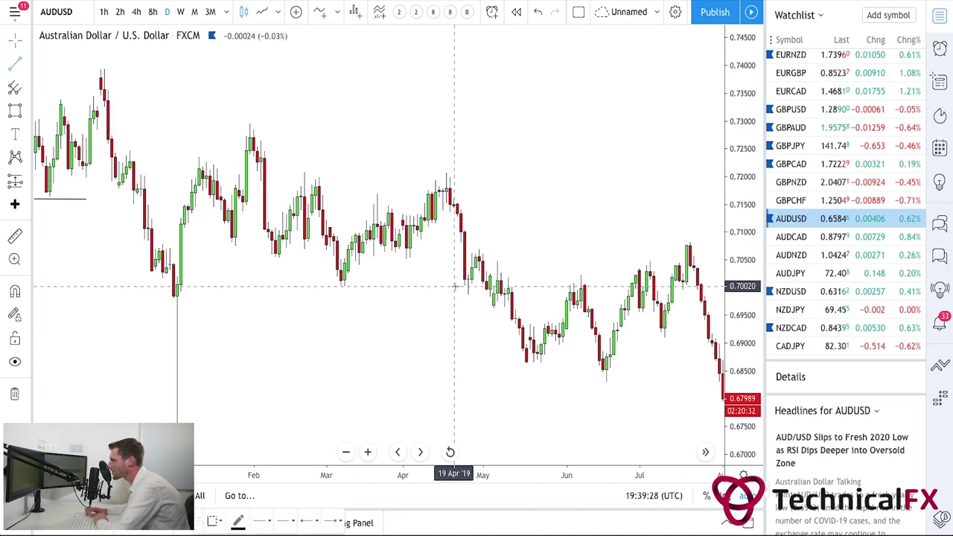
click(454, 285)
click(528, 283)
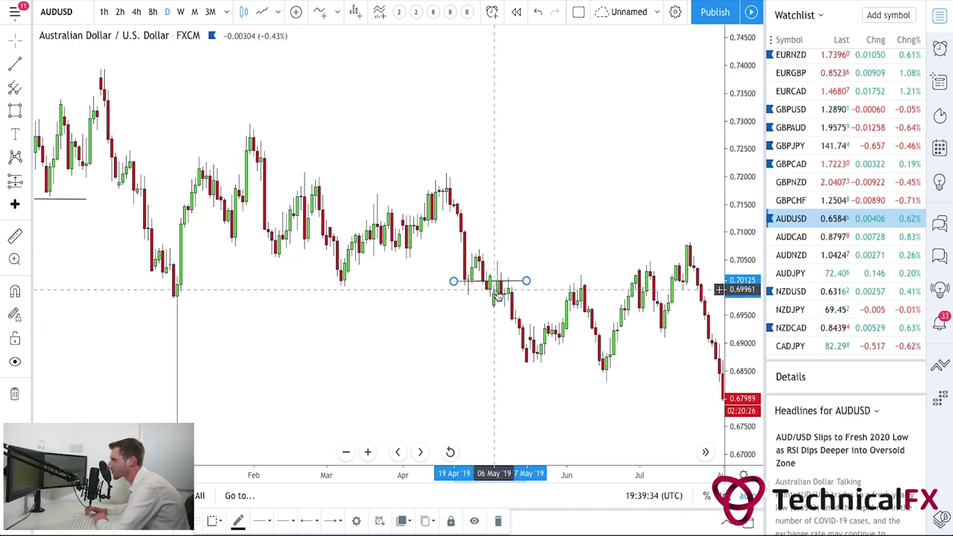
Extend the April 2019 trend line's end point to 2 July 2019 at about 0.7012, across the June highs.
drag(495, 294, 439, 294)
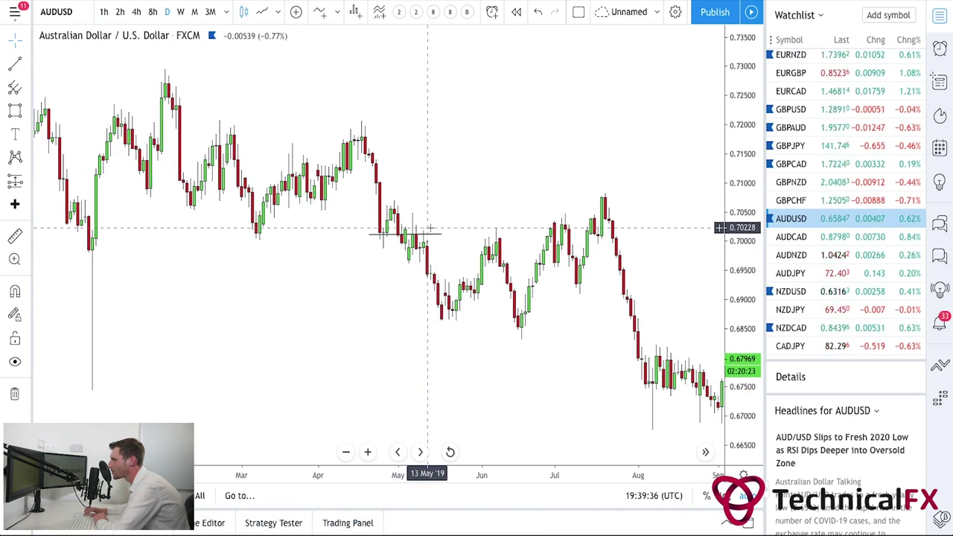
drag(441, 236, 558, 235)
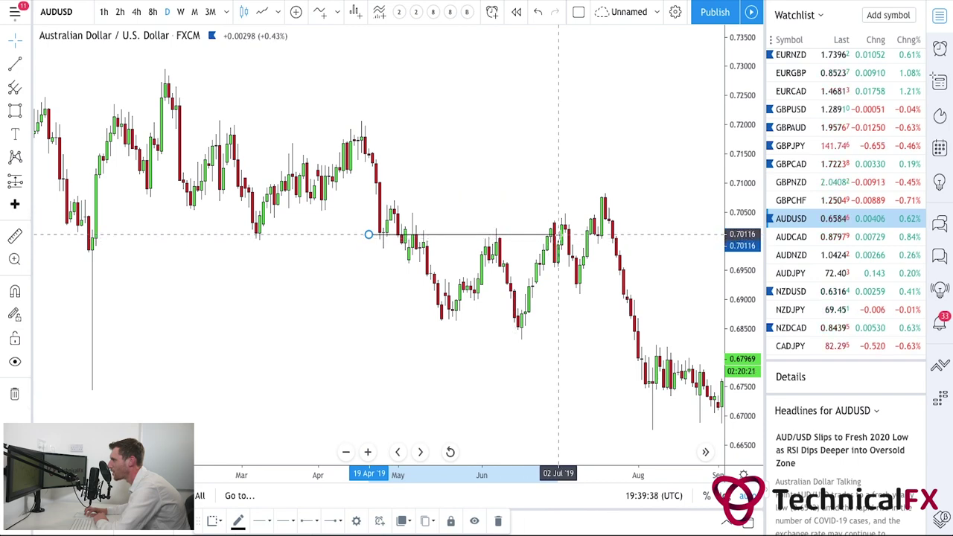
click(500, 186)
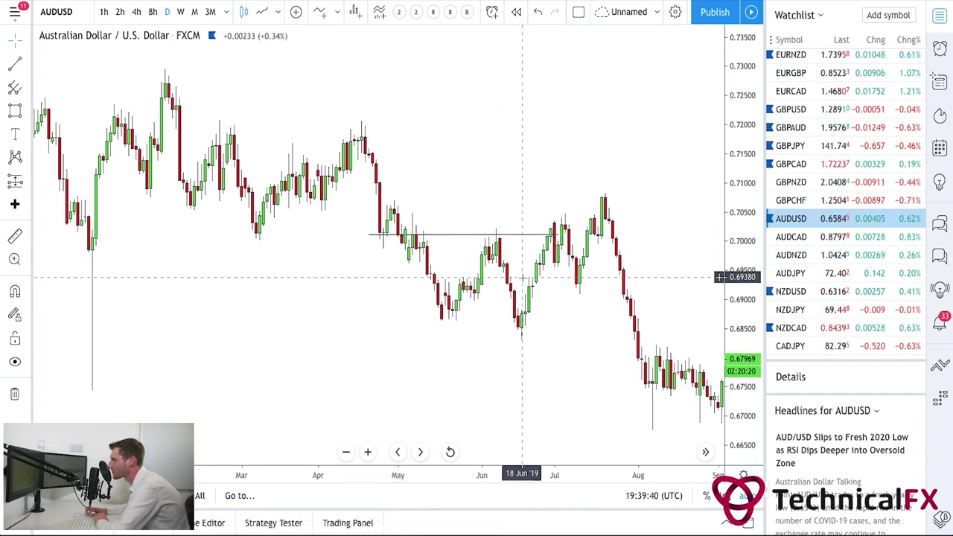
Draw a horizontal trend line at about 0.751 from 19 May to early July 2017, from the May swing high beneath the late June lows.
drag(521, 278, 415, 347)
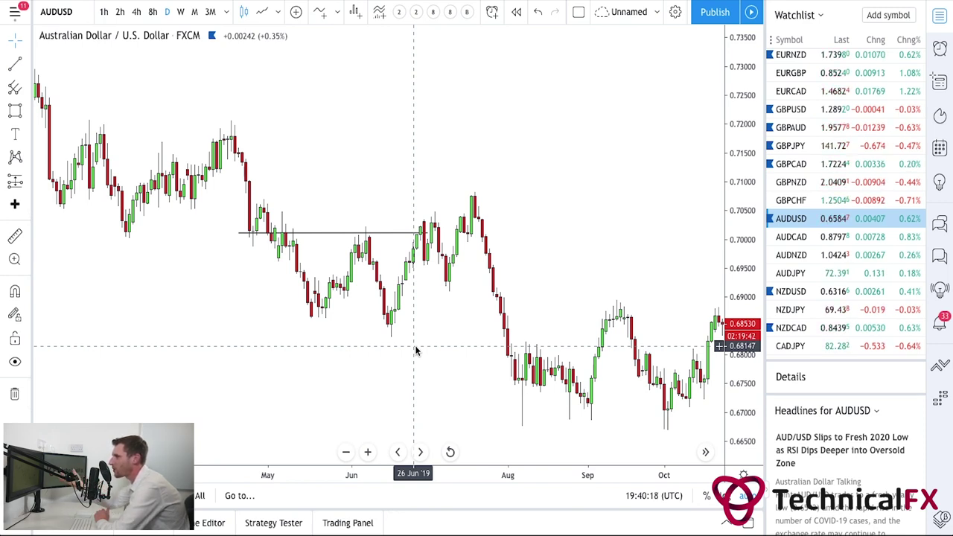
click(346, 453)
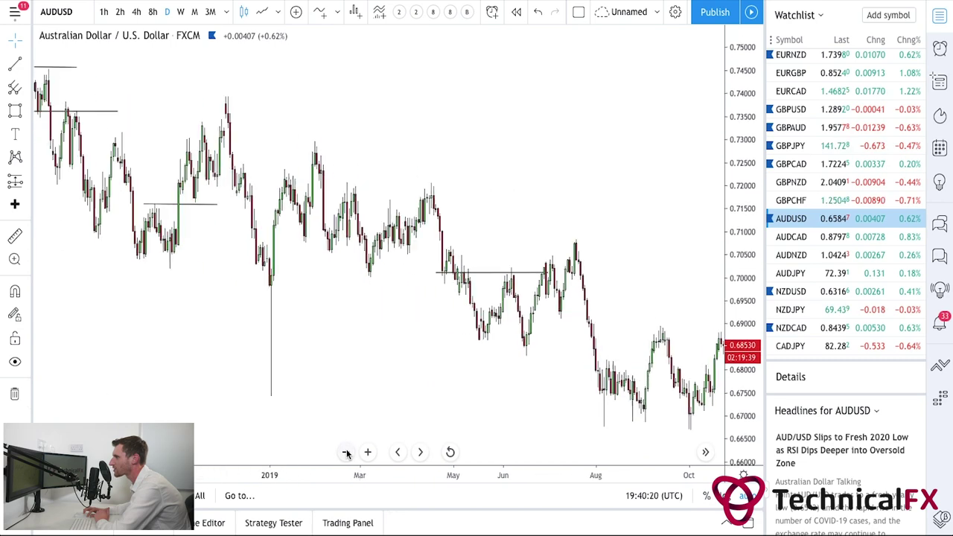
drag(291, 283, 339, 282)
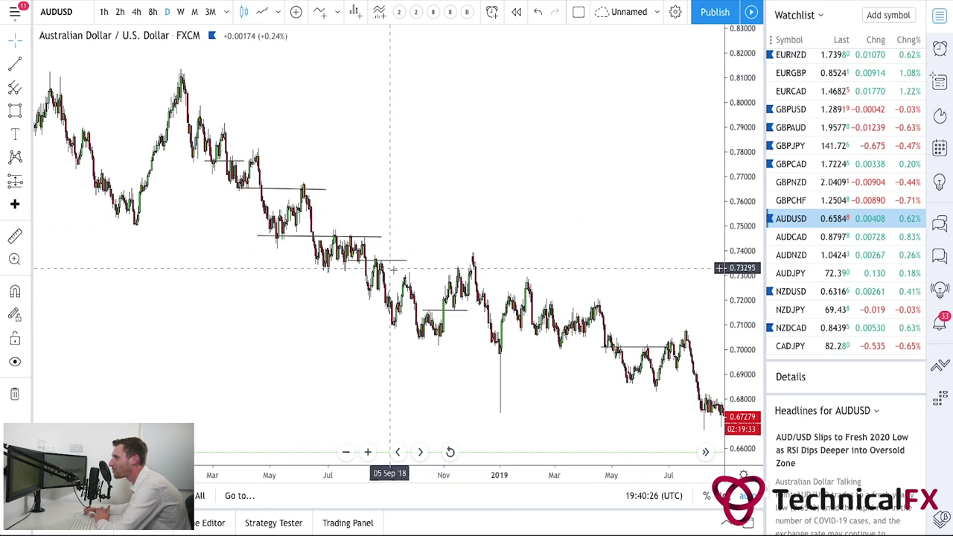
drag(383, 330, 604, 376)
drag(379, 289, 448, 303)
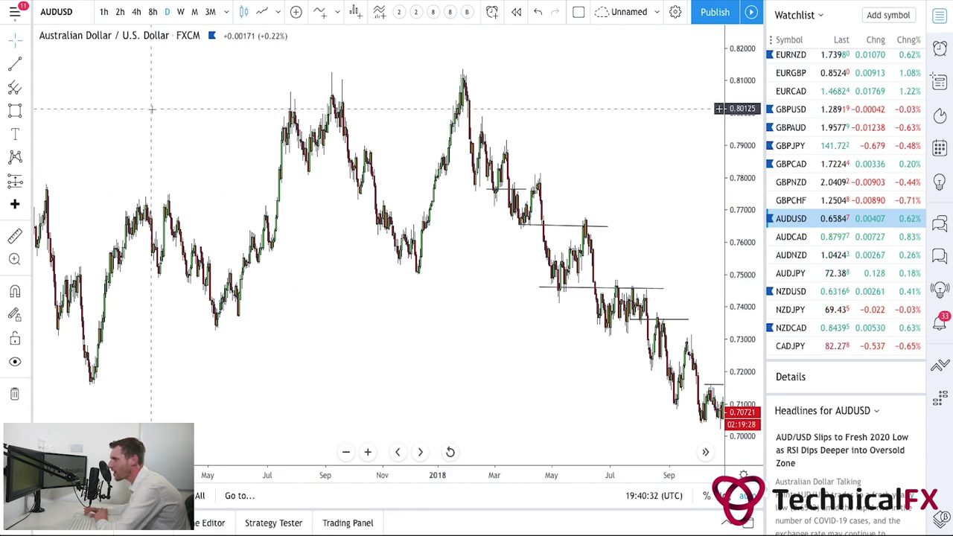
click(367, 452)
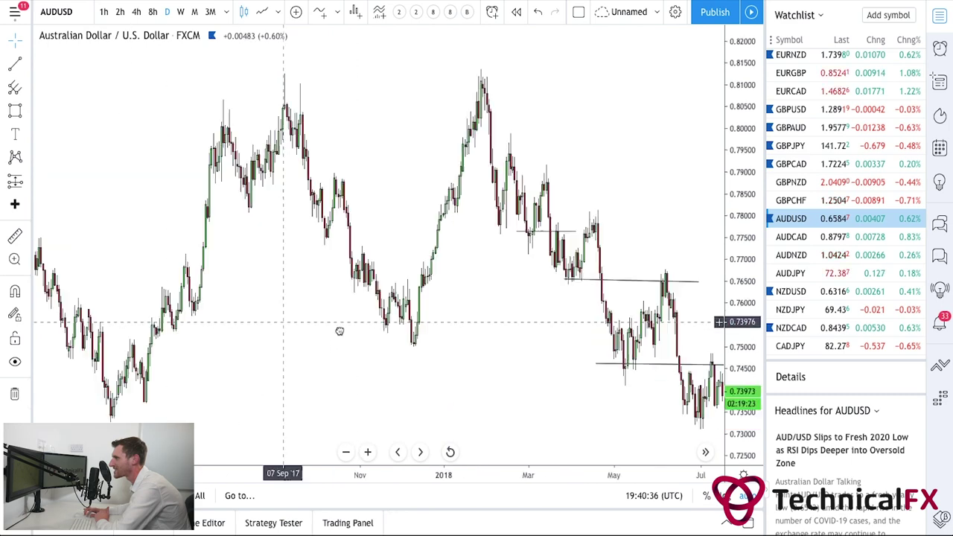
drag(339, 331, 437, 335)
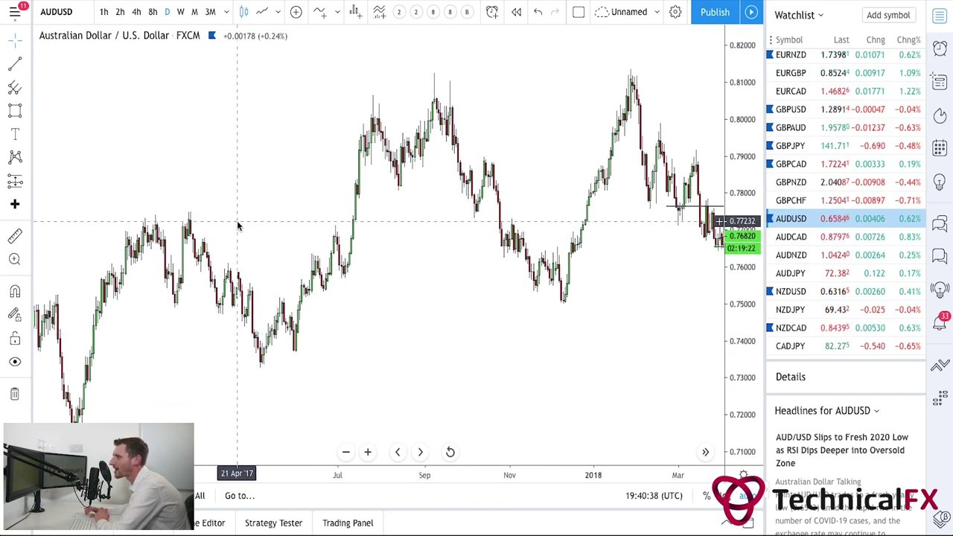
click(15, 67)
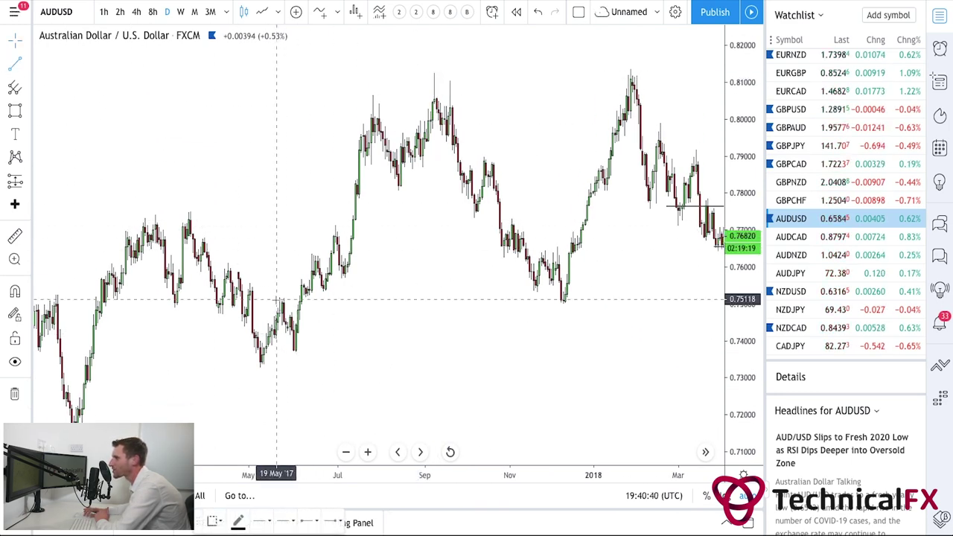
click(275, 299)
click(344, 300)
click(347, 389)
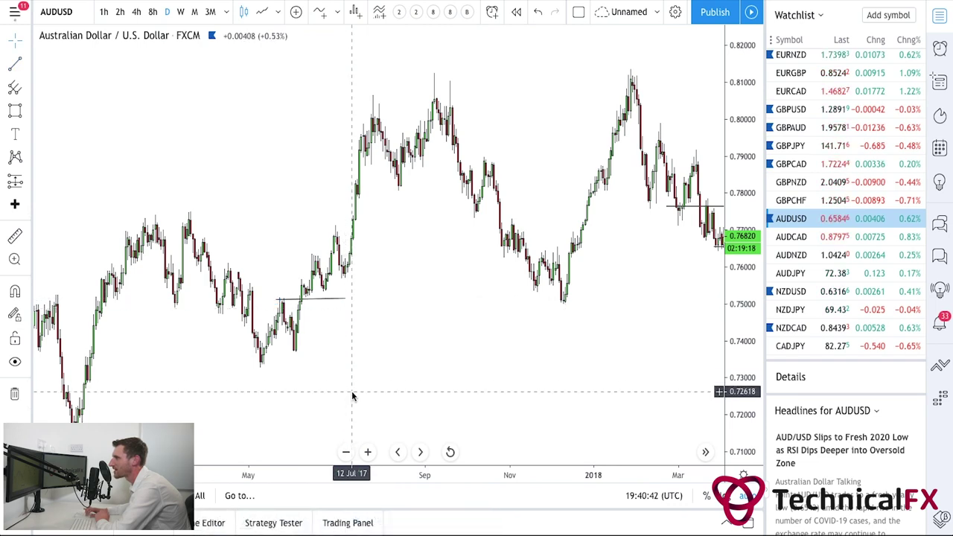
drag(376, 351, 405, 352)
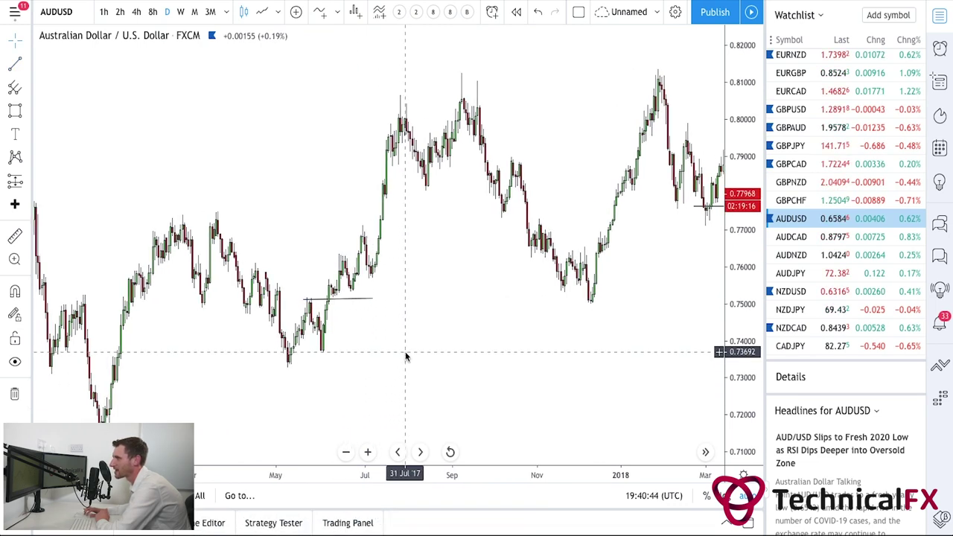